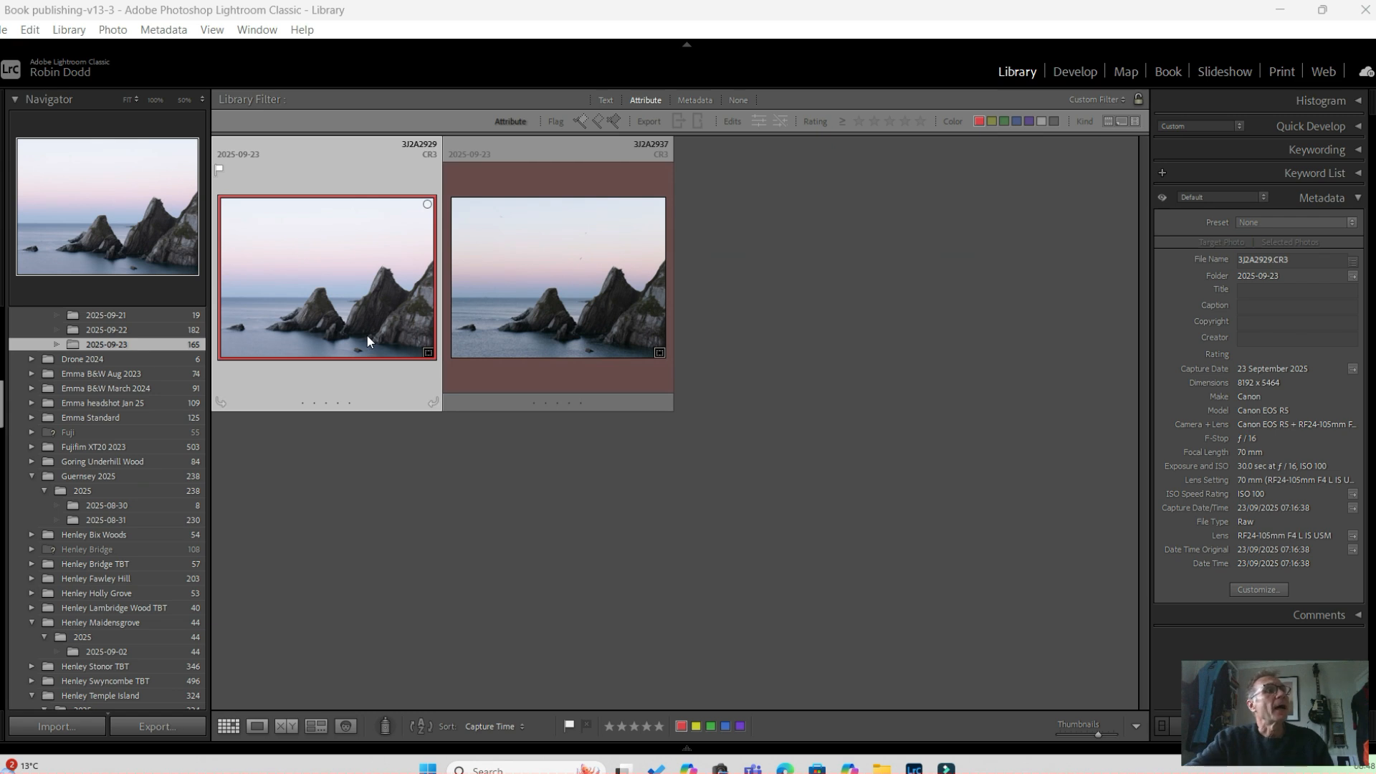
Open photo 3J2A2929 in the single-image view and examine the smooth water around the rocks at 50% zoom.
double_click(367, 337)
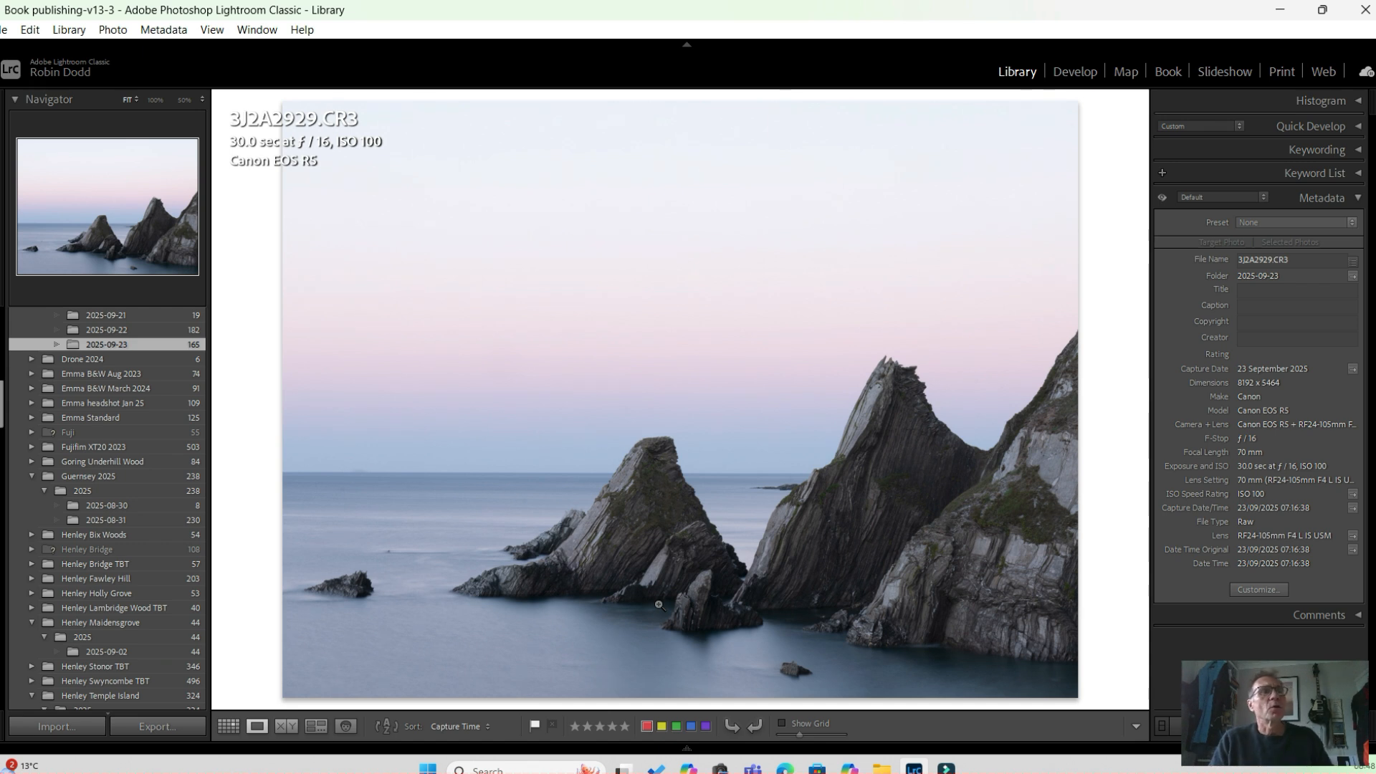
click(603, 637)
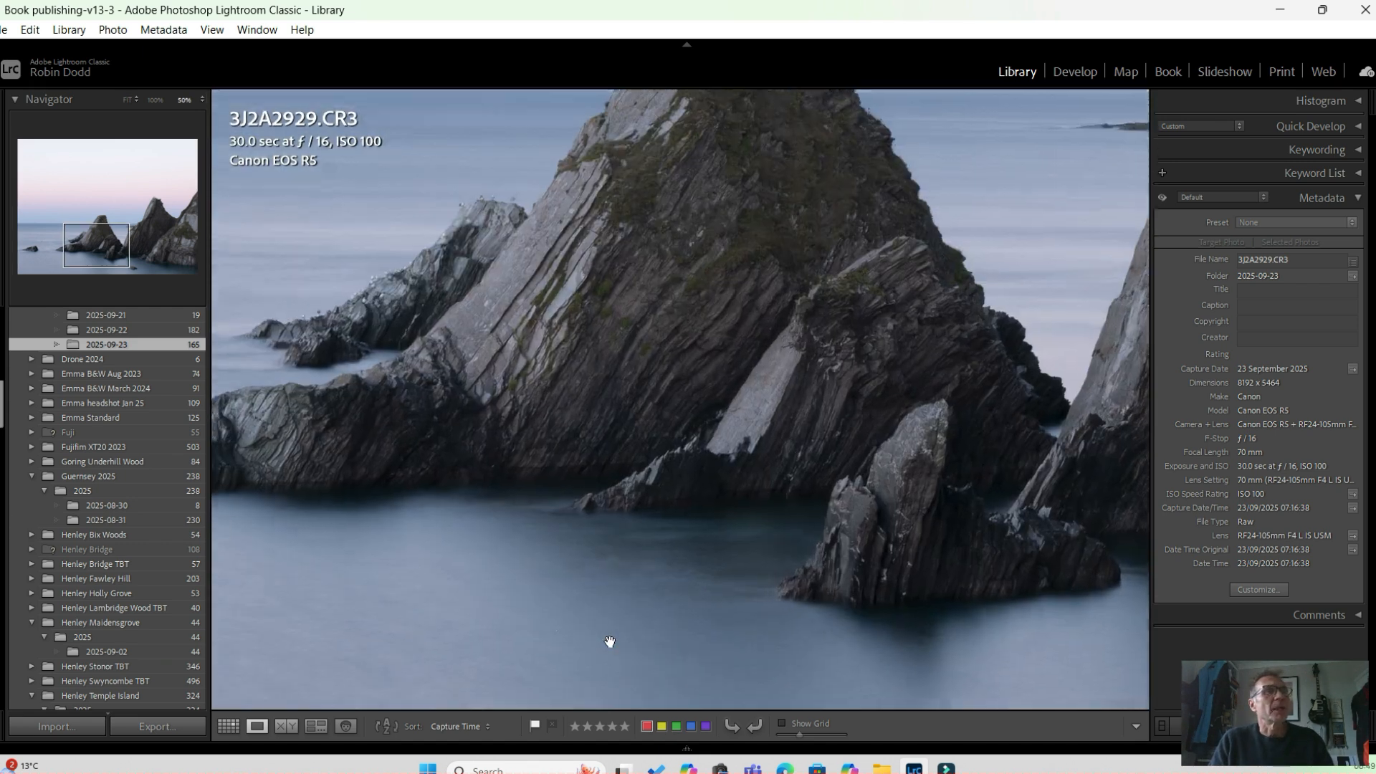
drag(543, 481, 533, 453)
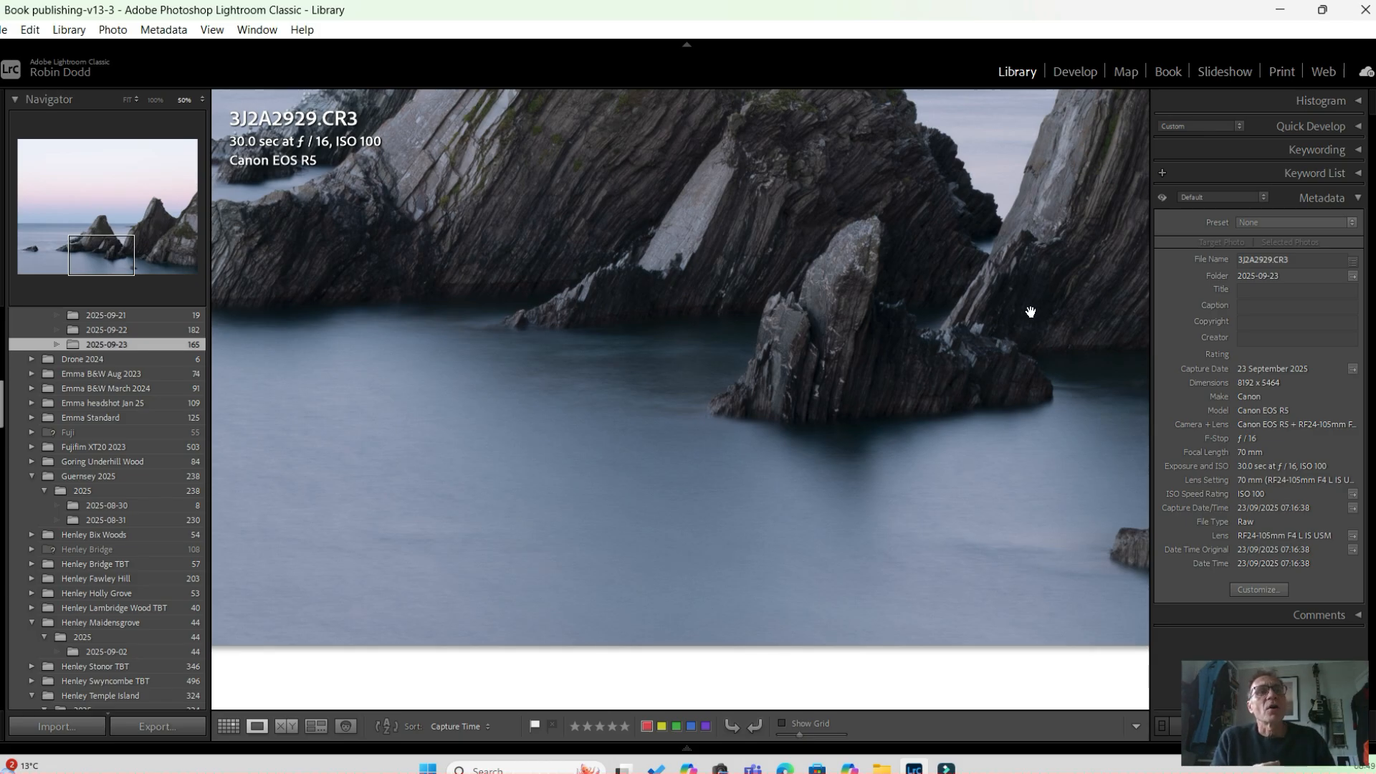
click(1242, 497)
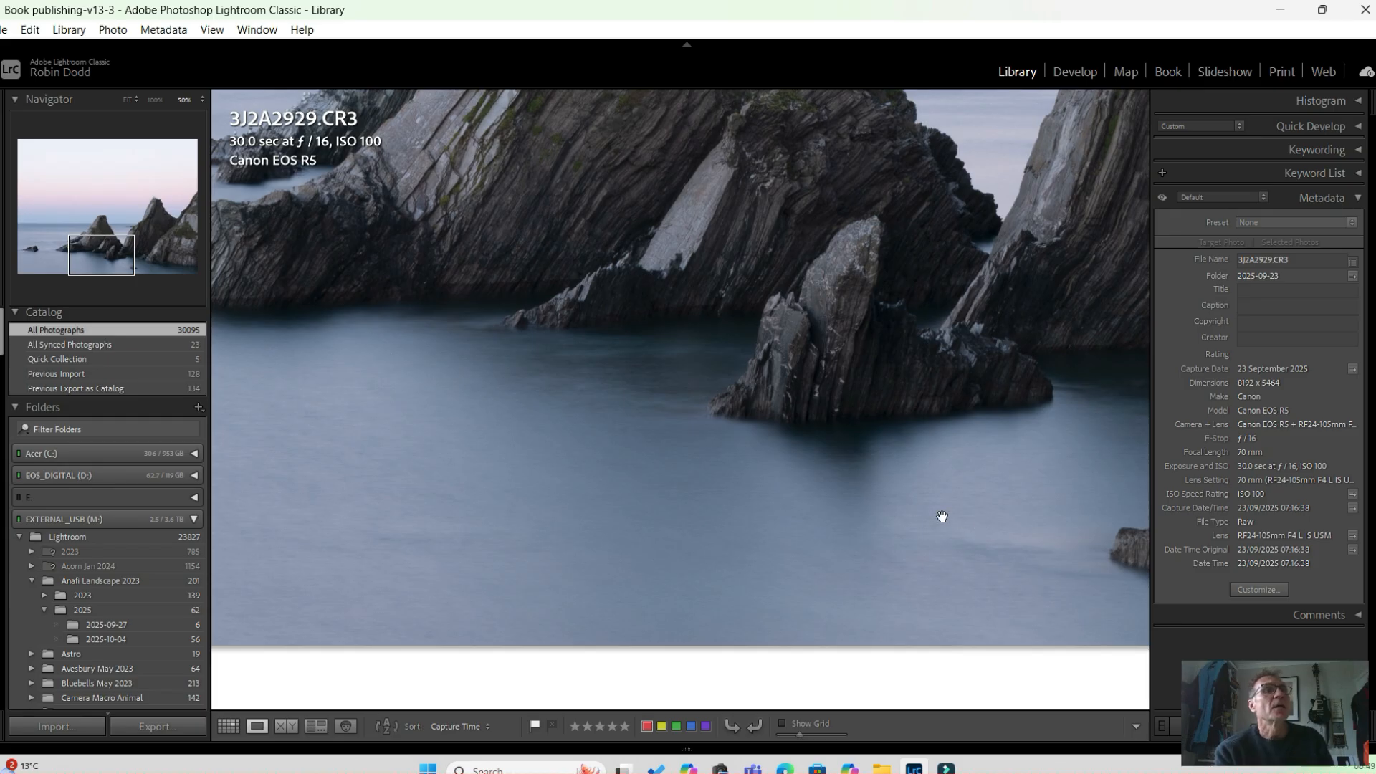
click(904, 507)
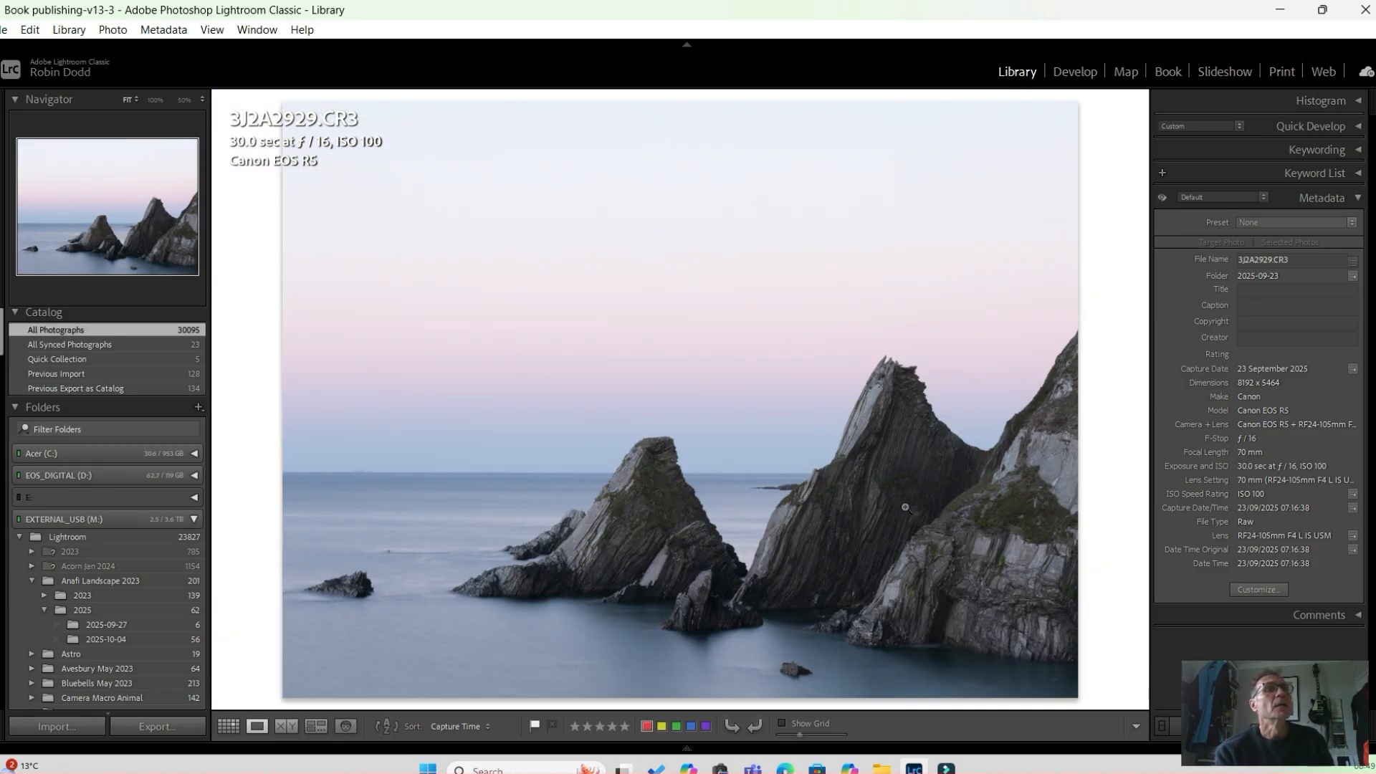
Examine the sky and tall rock peak of 3J2A2929 at 50% zoom, and return to the thumbnail grid.
click(763, 456)
drag(763, 455, 537, 609)
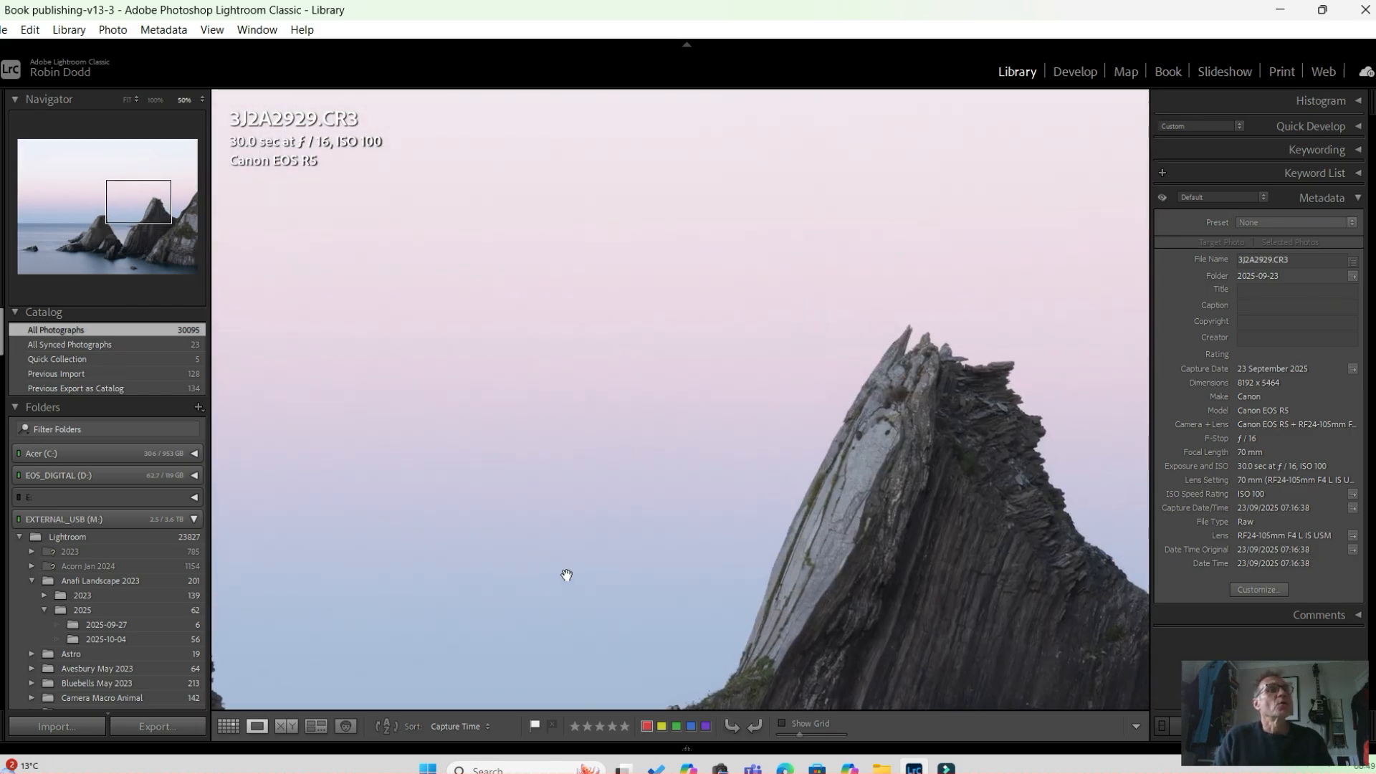
drag(602, 476, 629, 579)
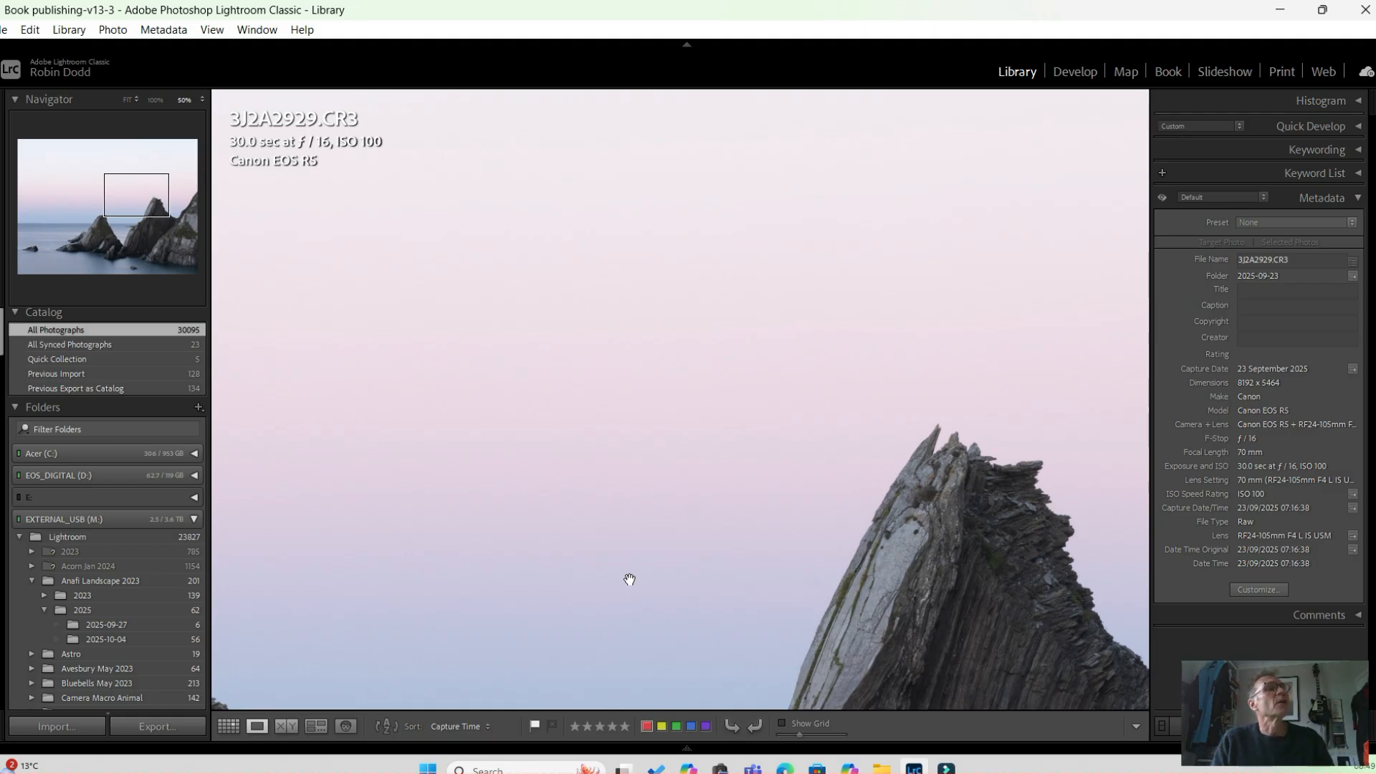
click(629, 579)
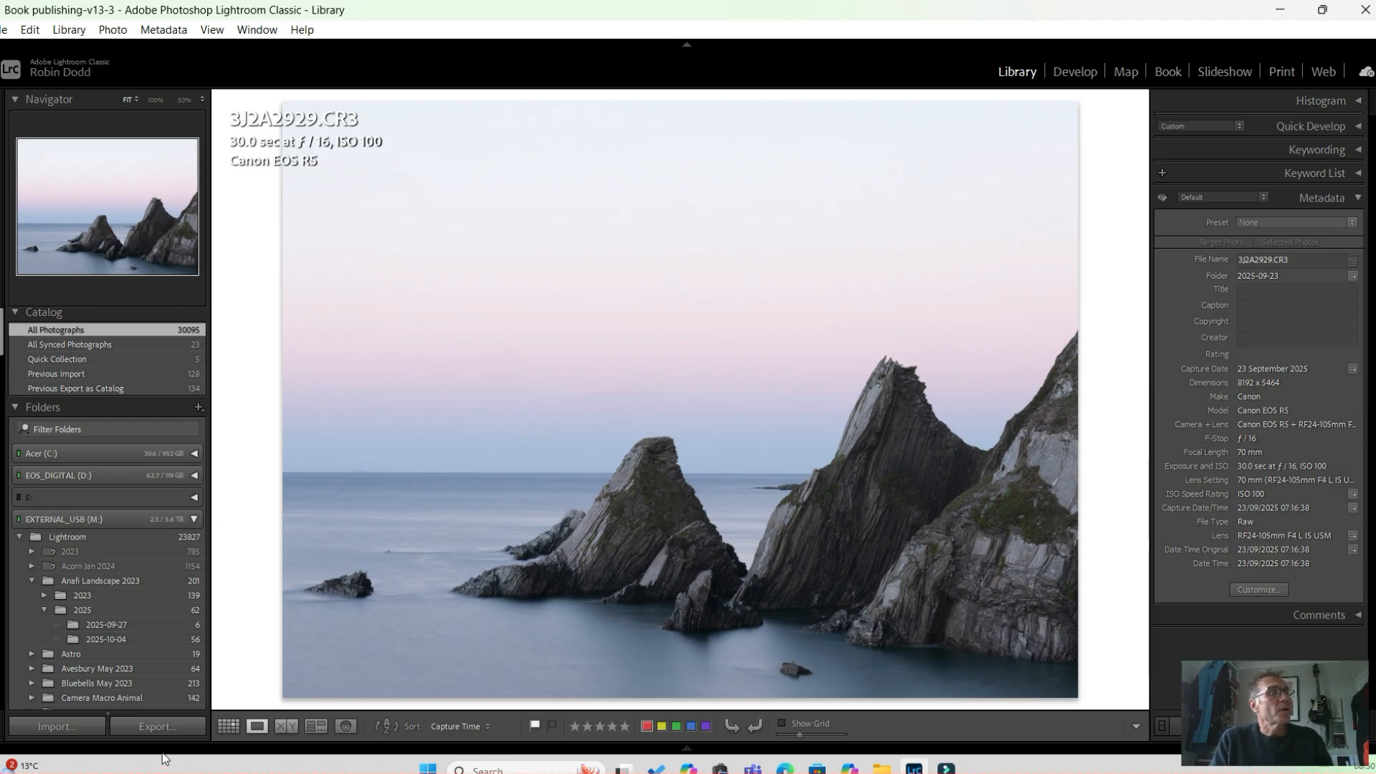
click(228, 726)
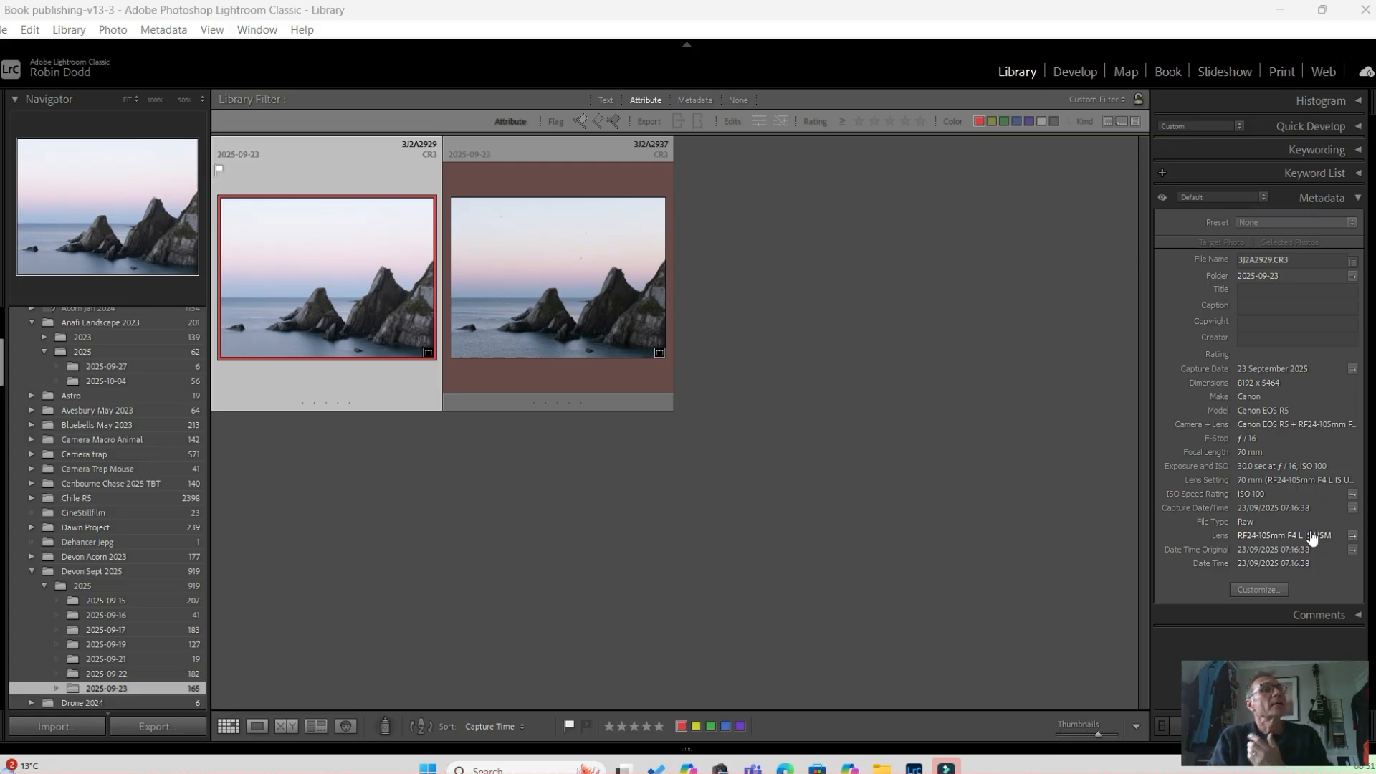
Open photo 3J2A2937 and inspect its sea surface at 50% zoom, then go back to the grid.
double_click(554, 279)
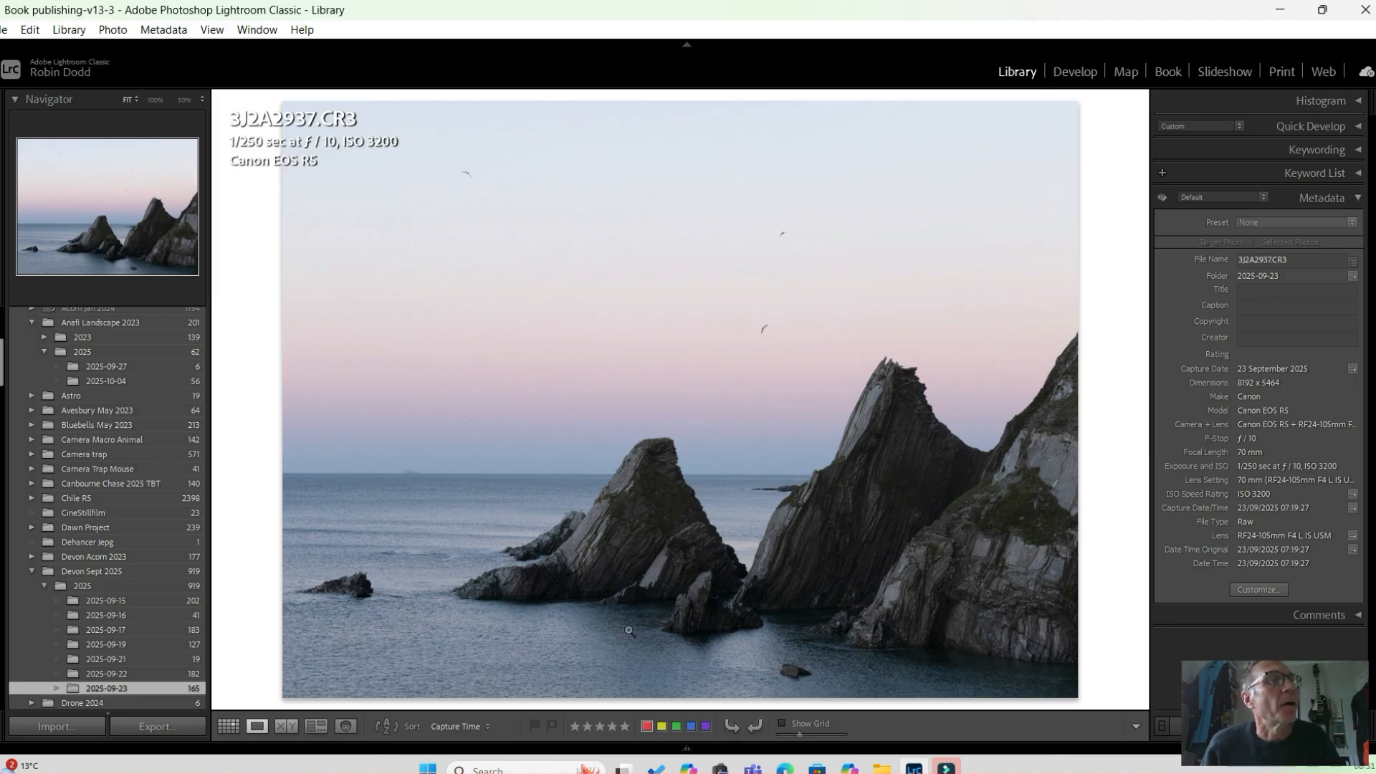
drag(611, 632, 612, 385)
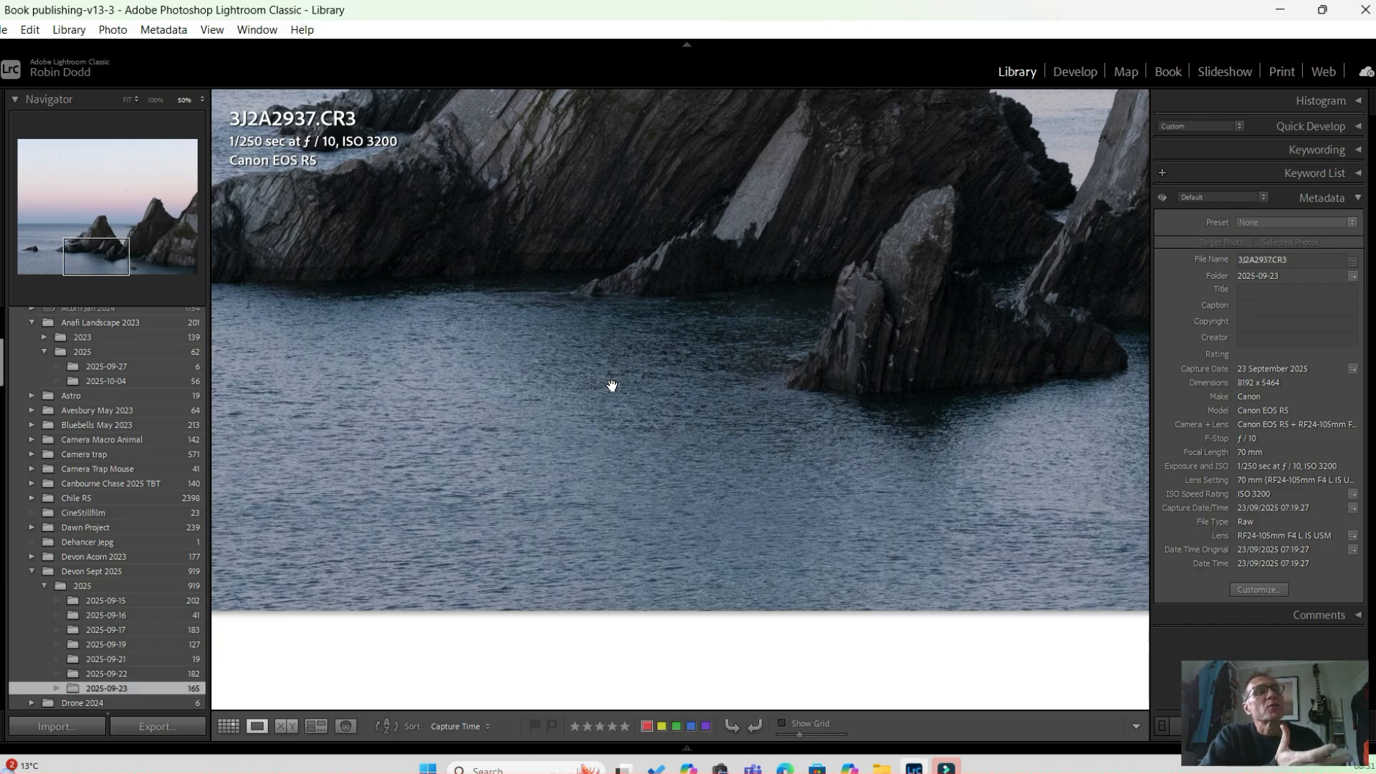
key(g)
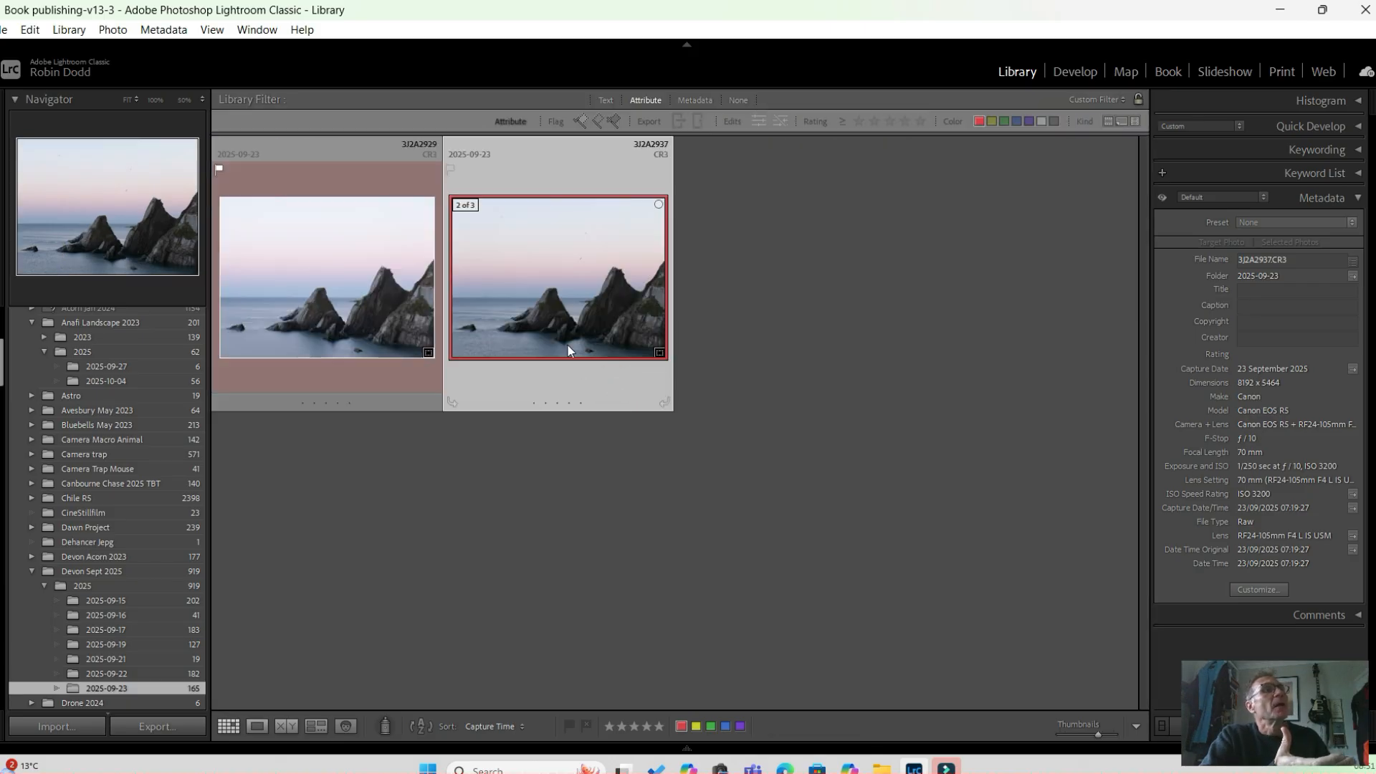
Inspect the rocks, horizon, sky and flying bird in 3J2A2937 at 50% zoom, and return to the grid.
key(z)
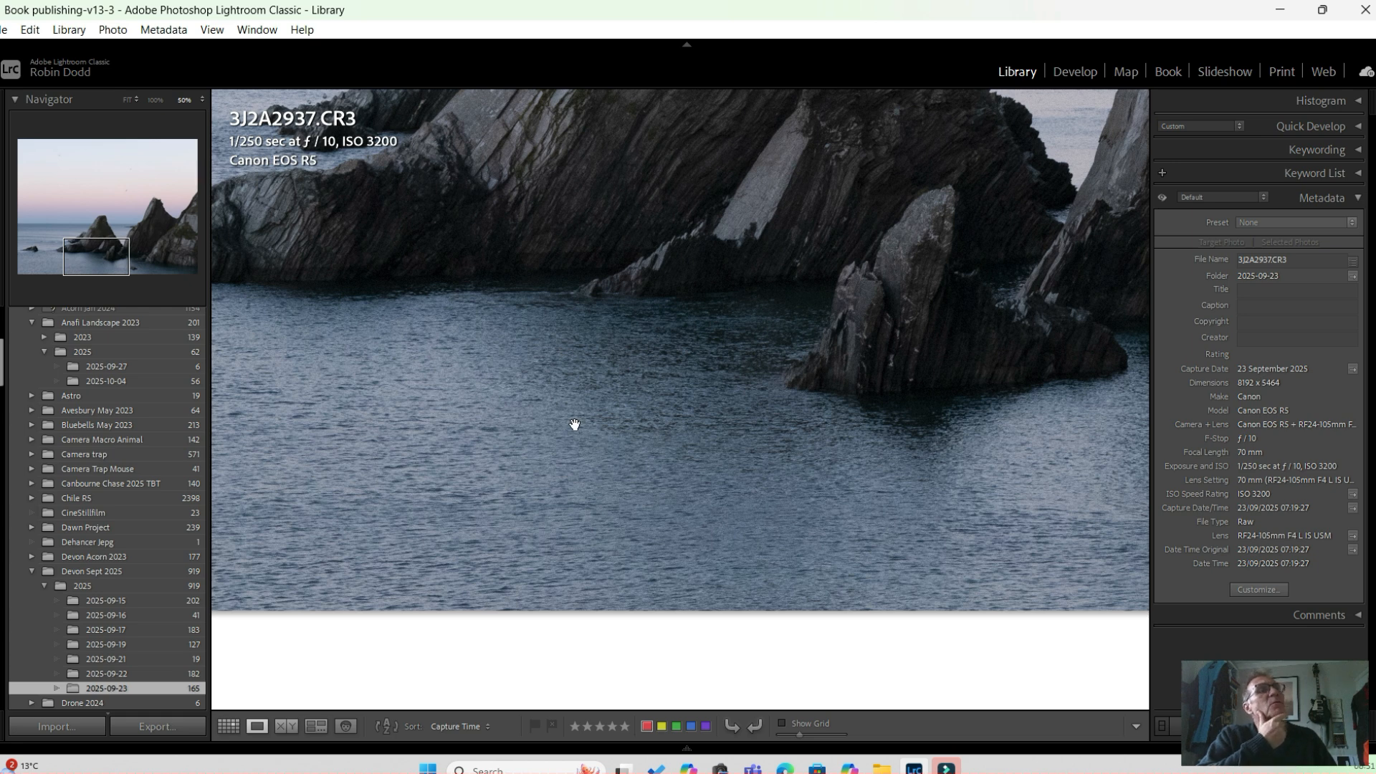
drag(667, 337, 590, 482)
drag(704, 274, 528, 614)
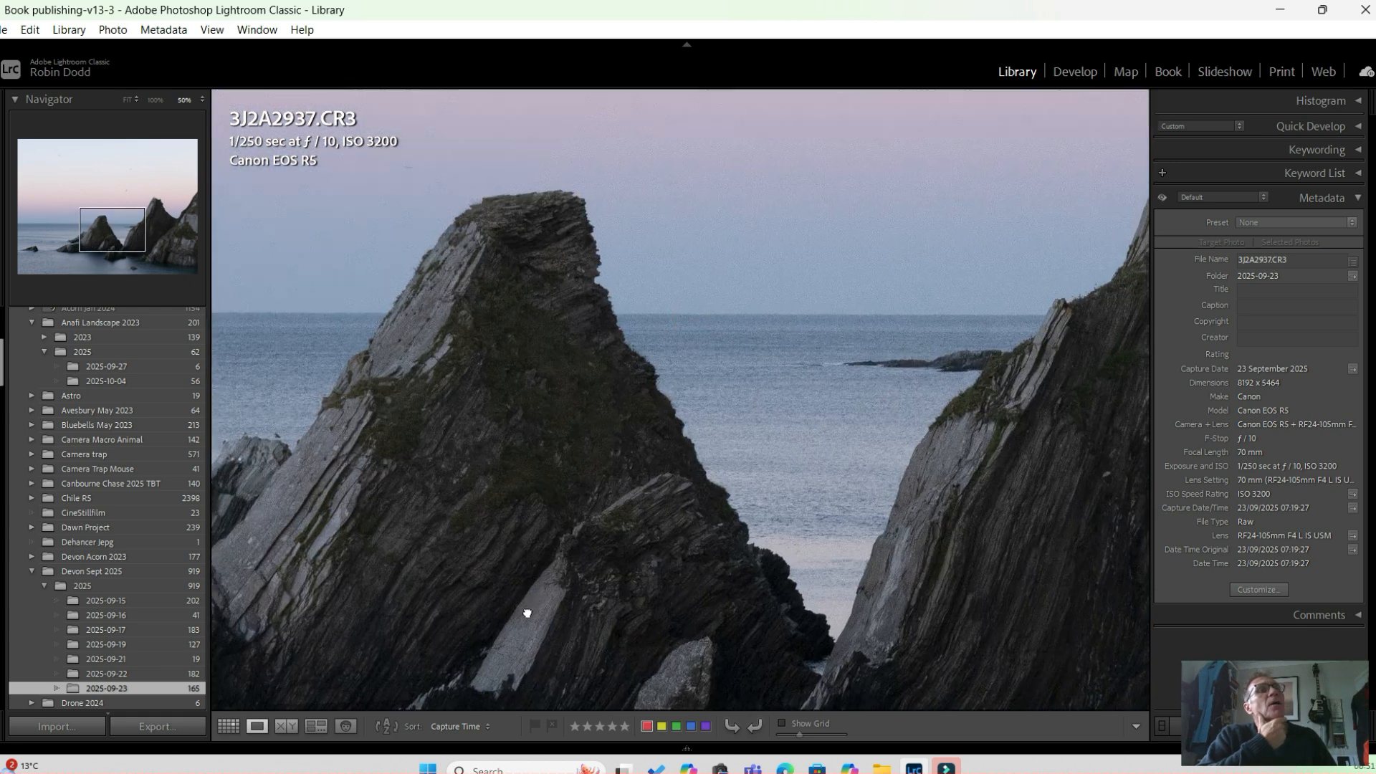
drag(759, 334, 537, 567)
drag(587, 423, 510, 536)
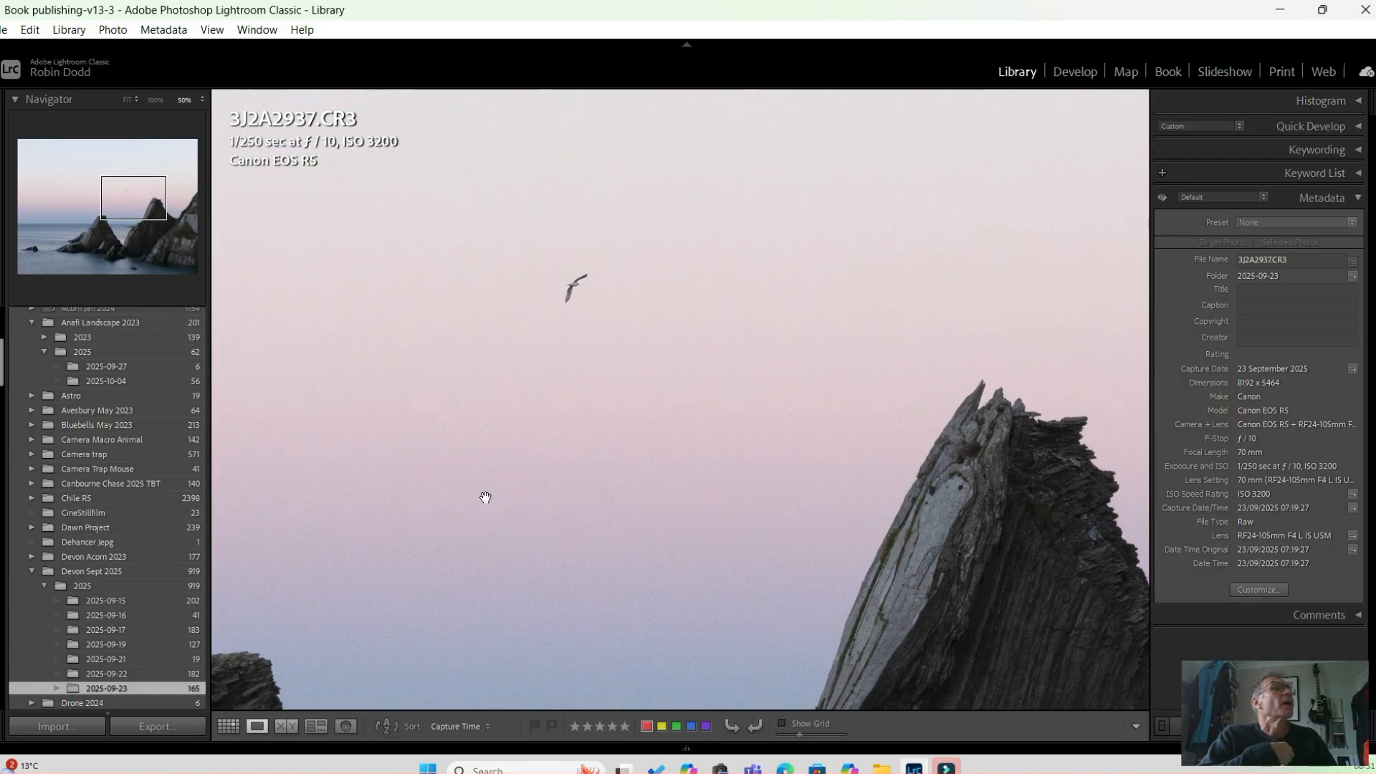
drag(455, 471, 408, 525)
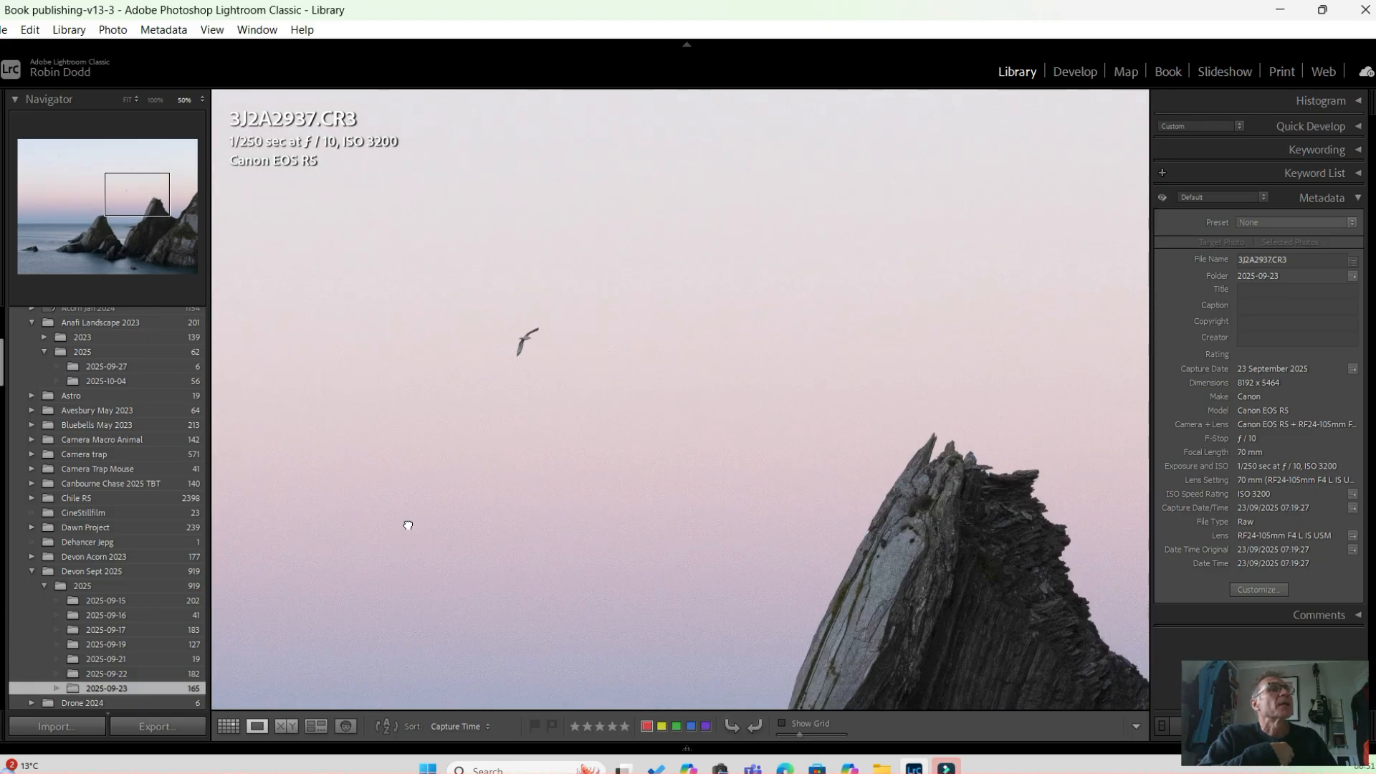
drag(832, 396, 535, 557)
key(g)
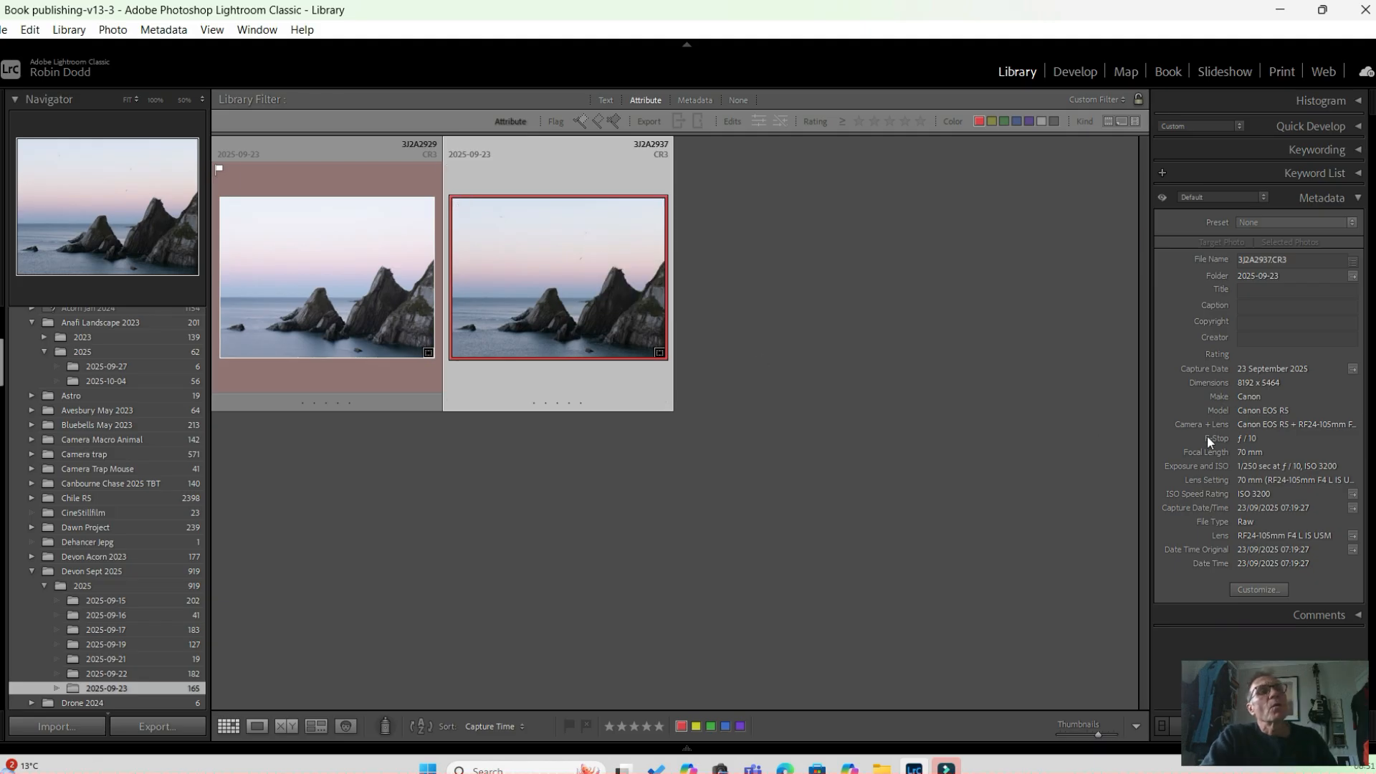
Reopen 3J2A2937, find the birds in the sky and examine the lower one at 100% zoom.
double_click(607, 364)
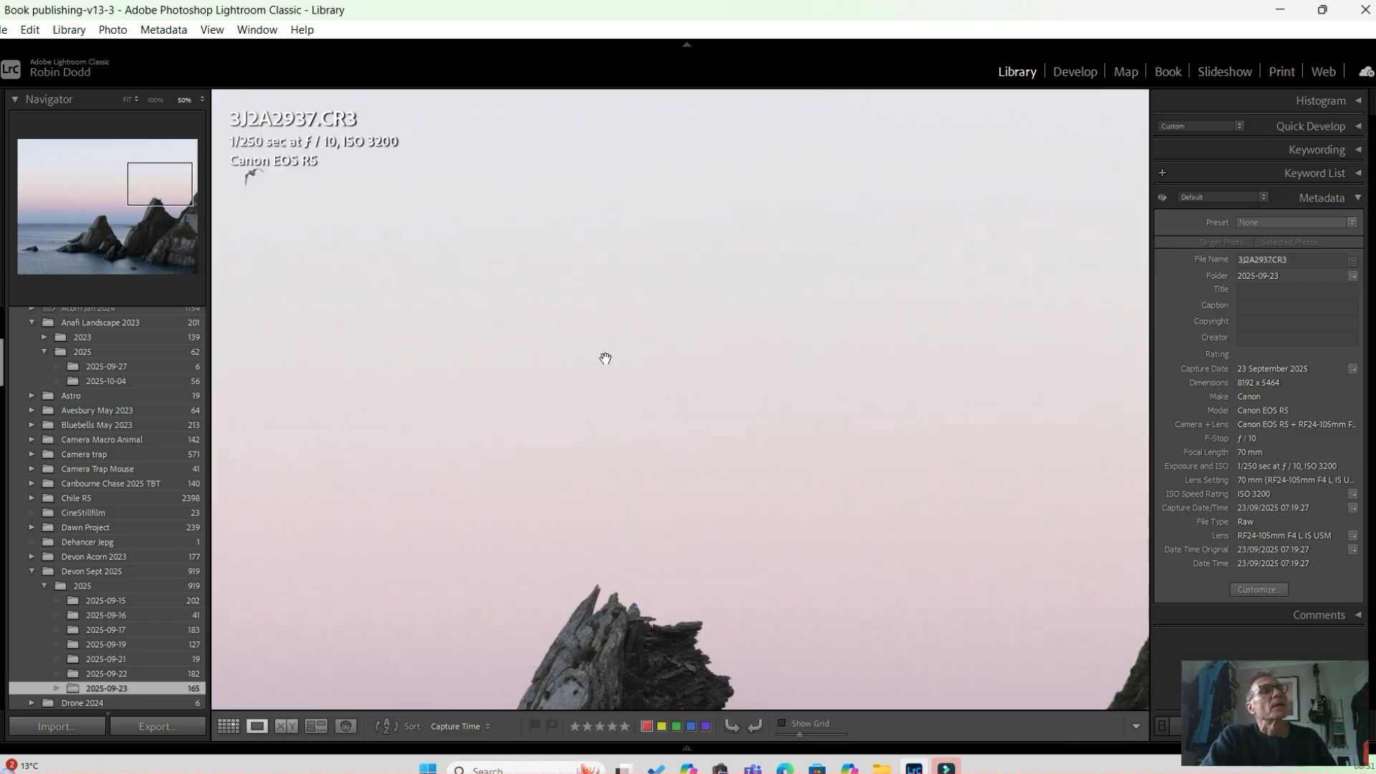
drag(316, 203, 739, 499)
drag(579, 574, 686, 389)
drag(608, 519, 646, 406)
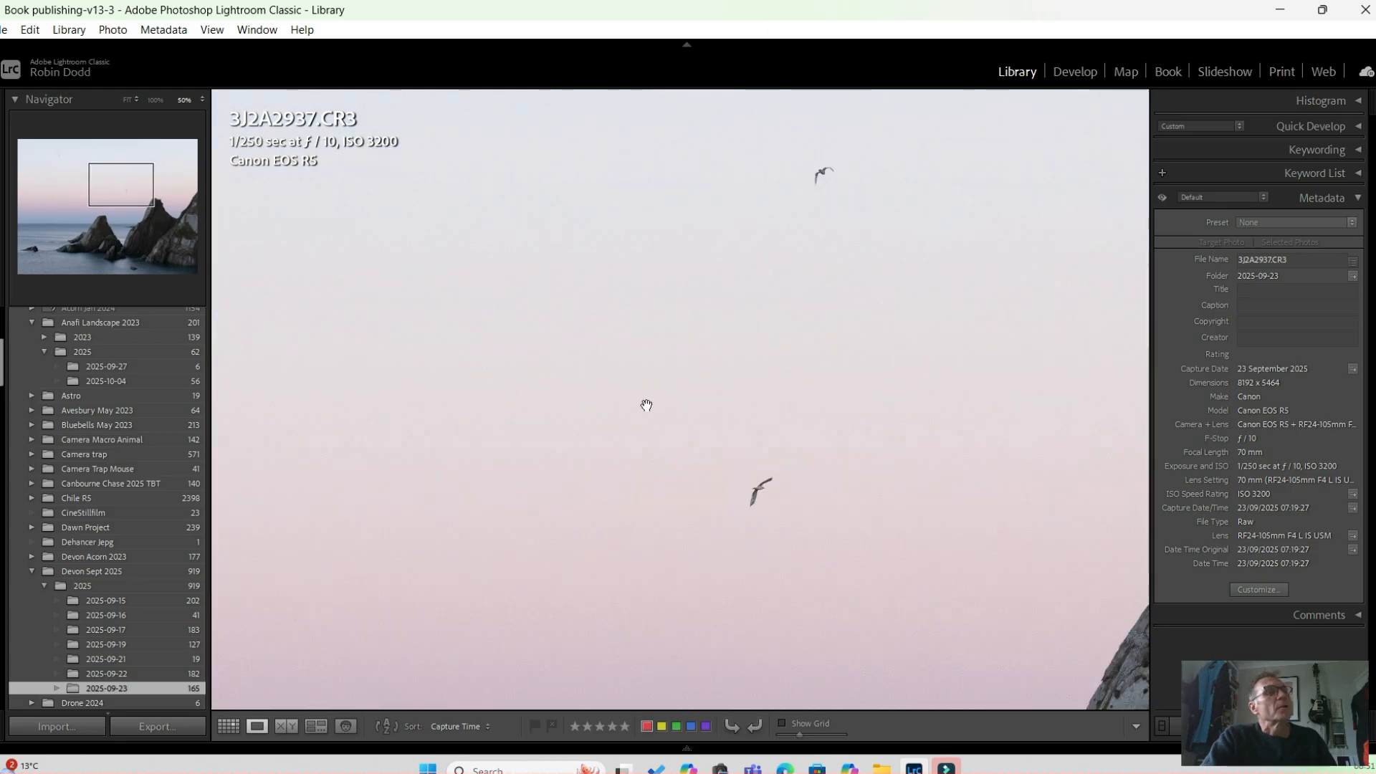
click(154, 100)
drag(737, 479, 681, 365)
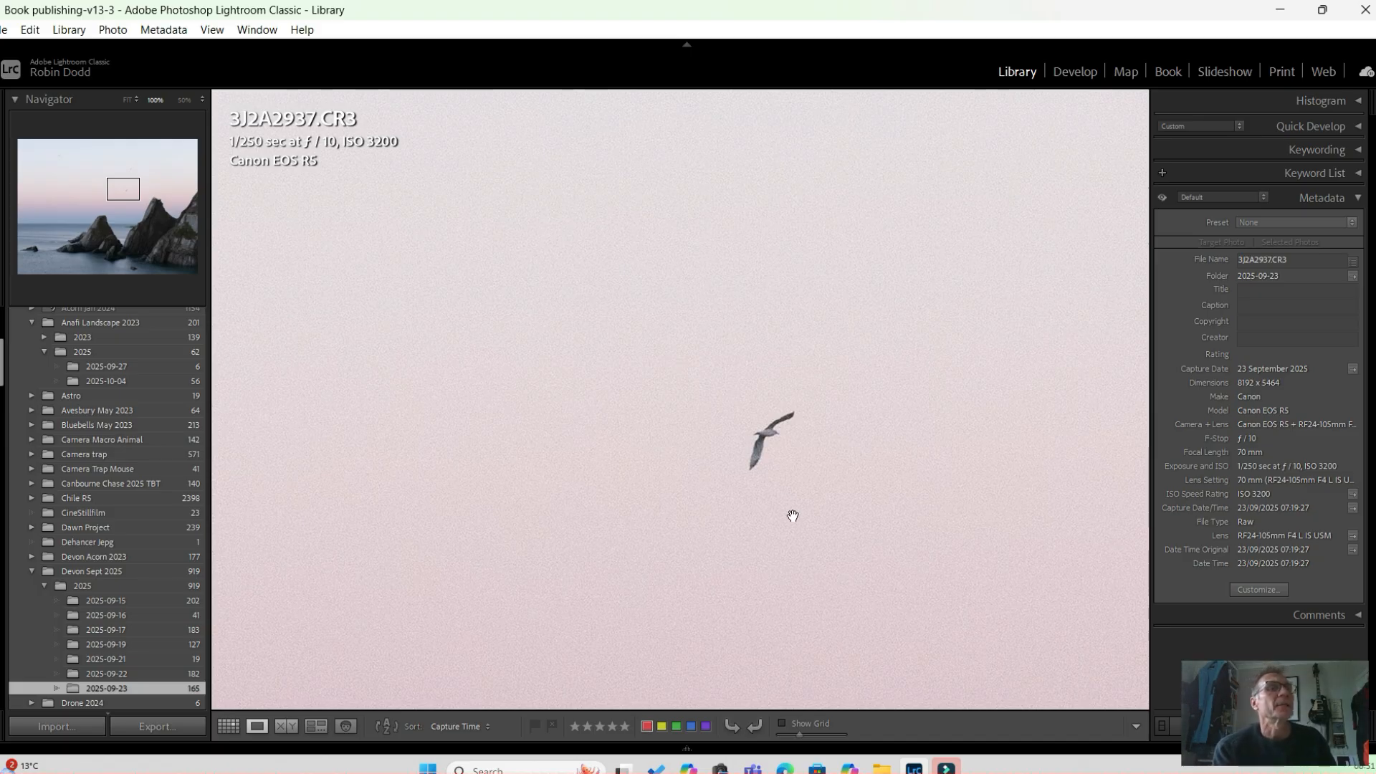
Examine the noise in the sky and around the smaller rock peak at 100%, and return to the fitted view.
drag(790, 574, 833, 372)
drag(760, 553, 829, 285)
drag(724, 497, 917, 412)
drag(618, 477, 889, 485)
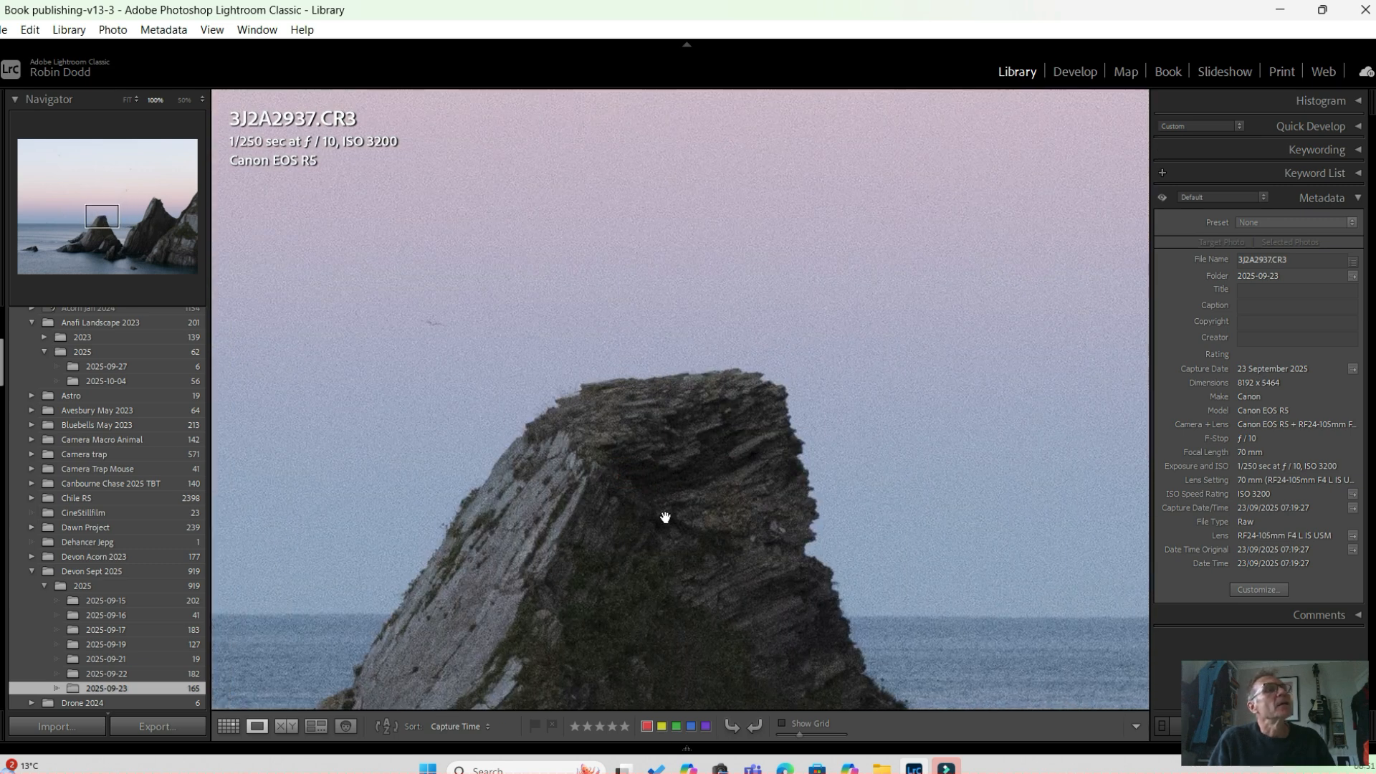
drag(669, 517, 645, 516)
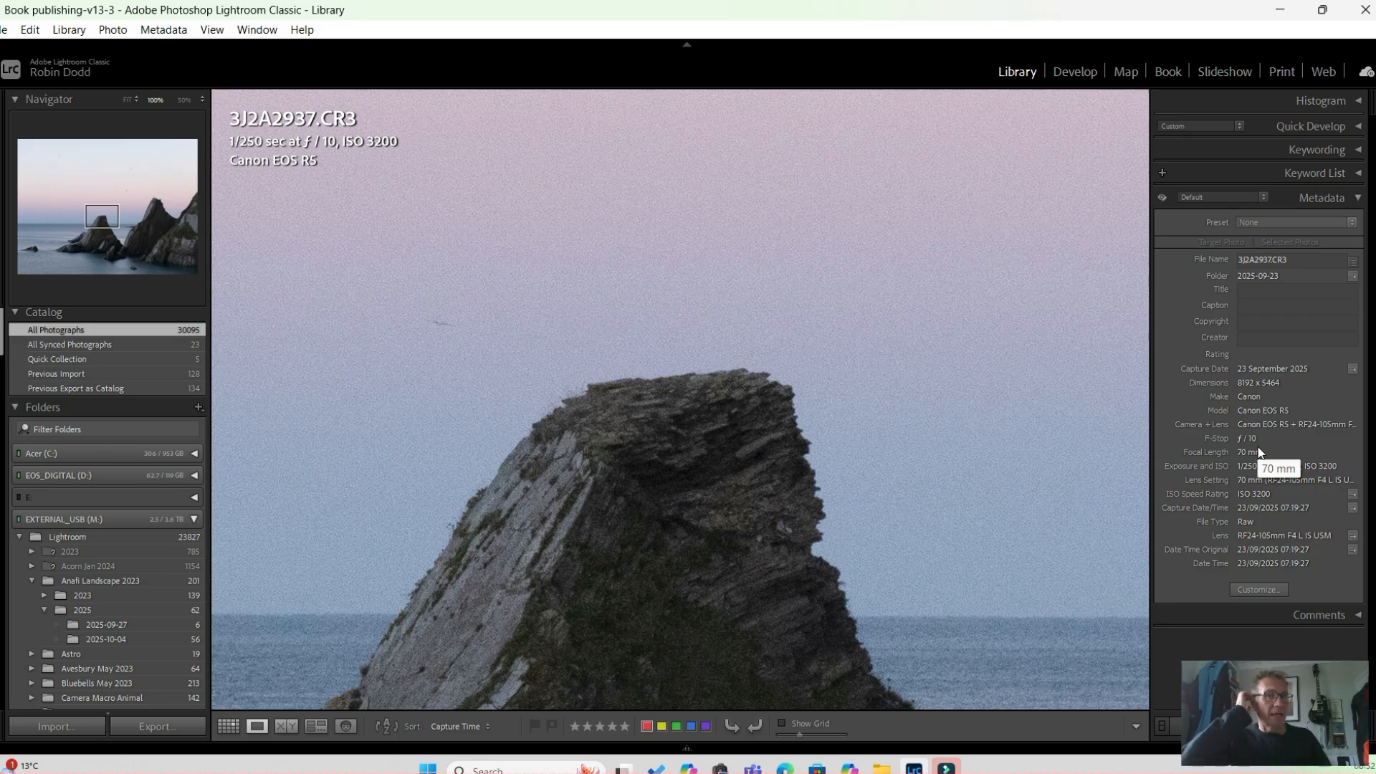
click(759, 561)
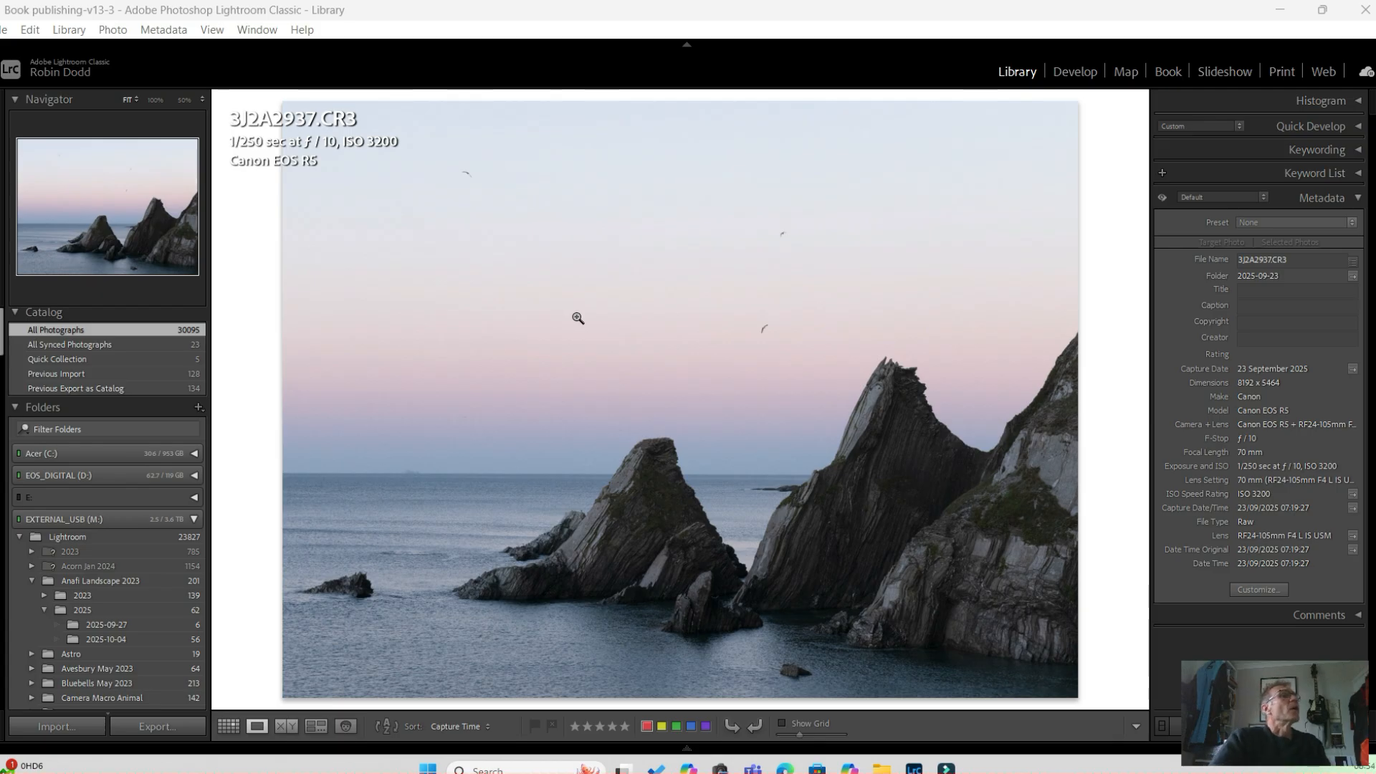
Send 3J2A2937 to the plug-in with Preview and Process with DxO PureRAW 5.
click(4, 30)
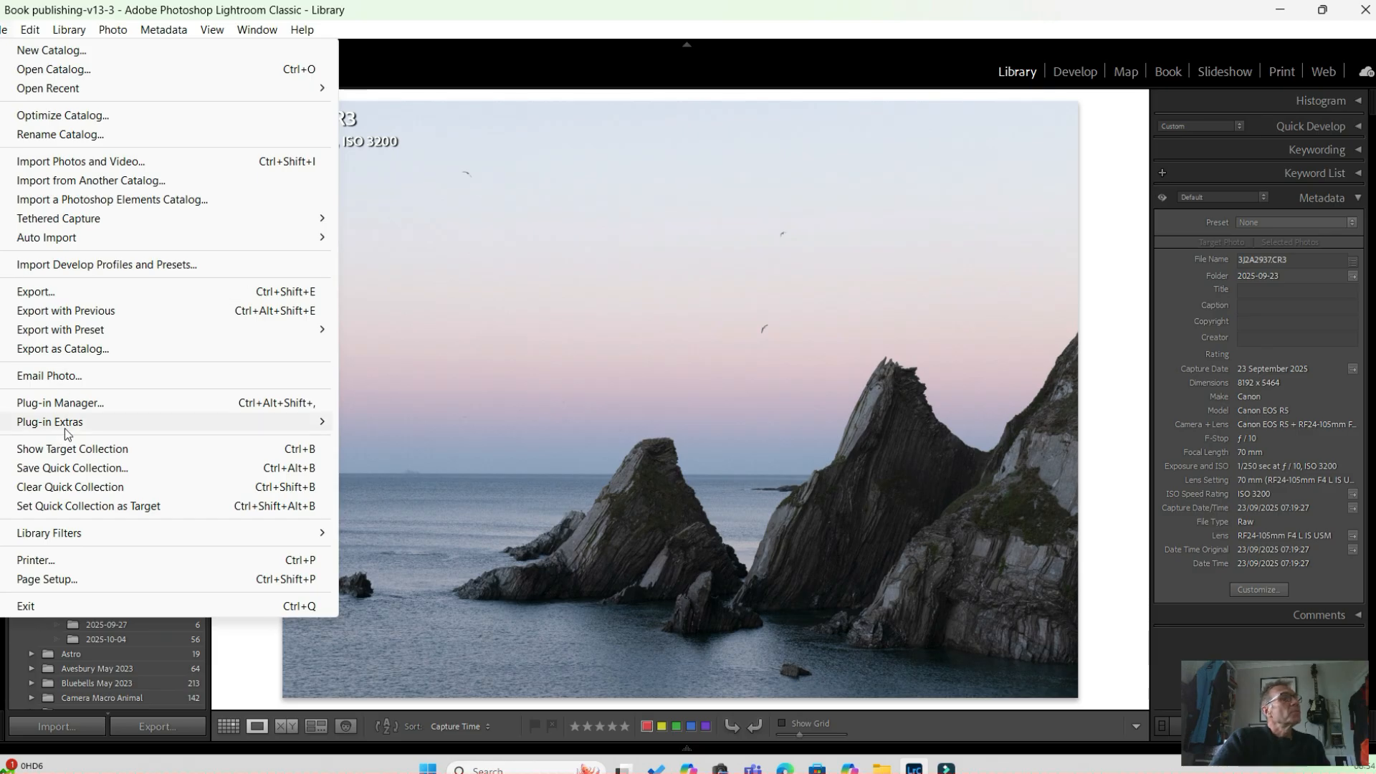
mouse_move(65, 428)
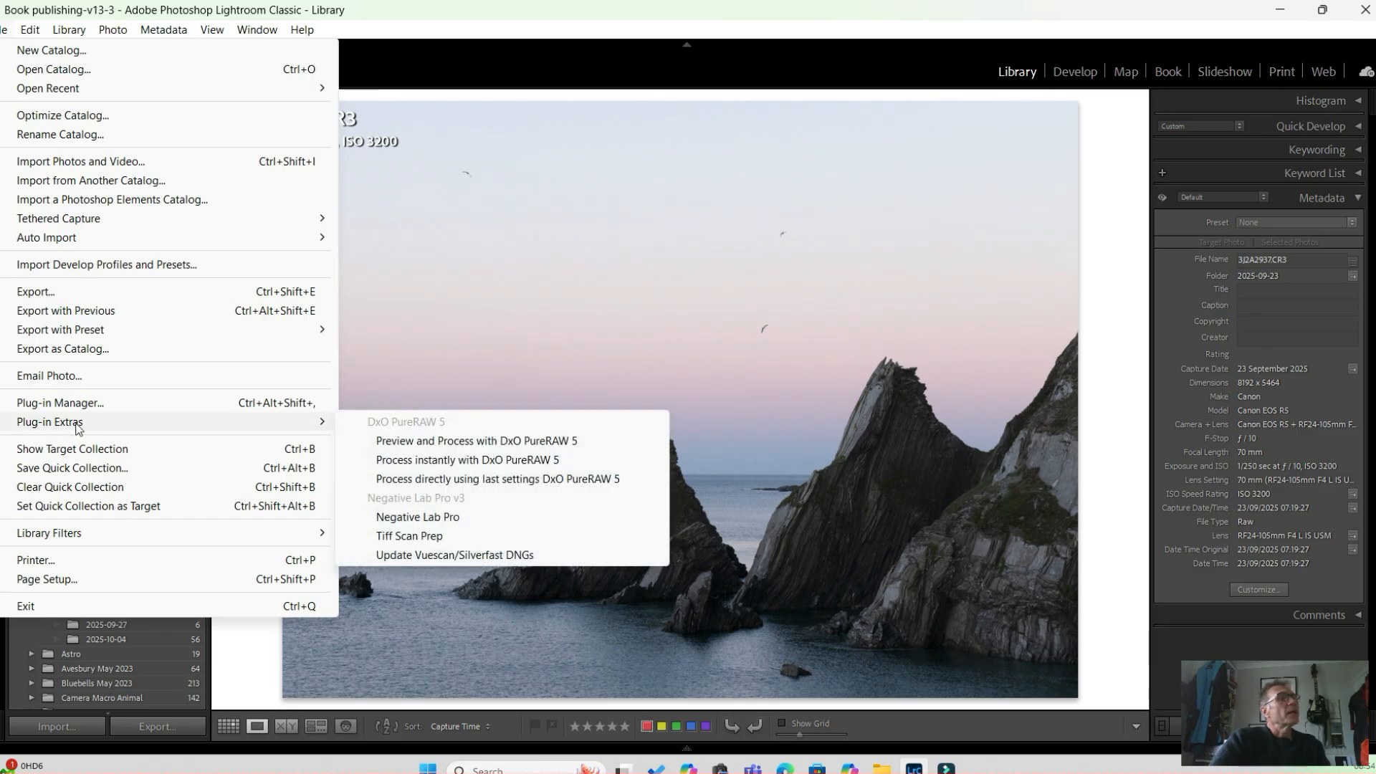
click(415, 440)
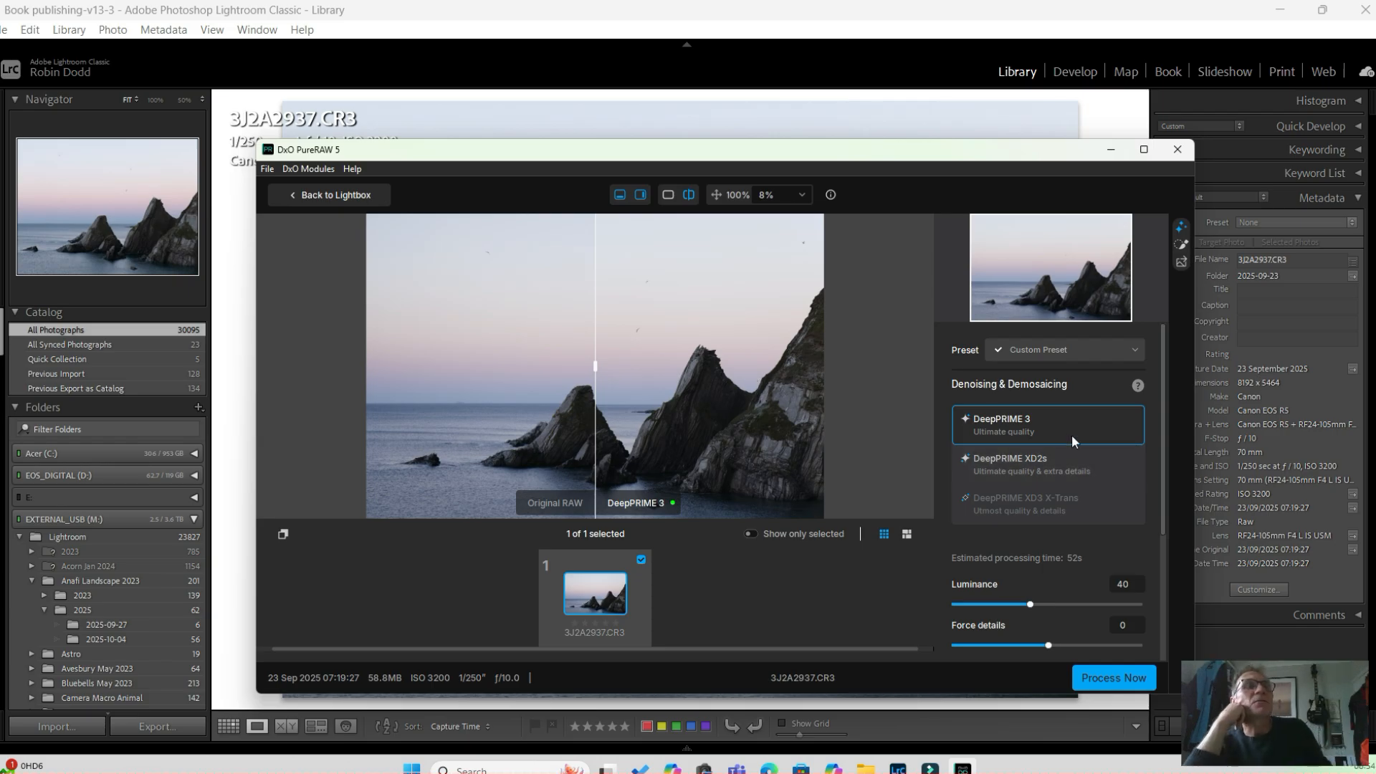
Choose DeepPRIME XD2s as the denoising and demosaicing method, and maximize the DxO PureRAW 5 window.
click(1006, 481)
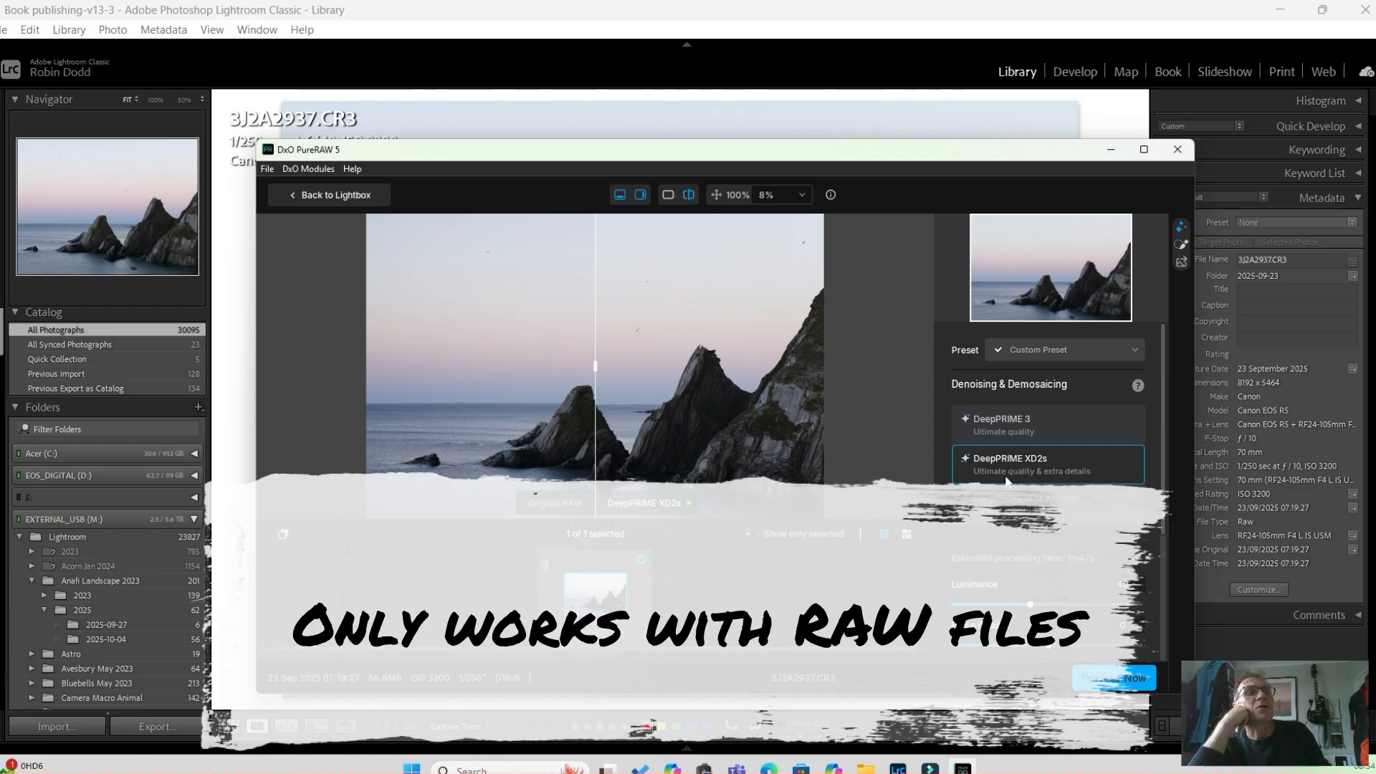
click(1003, 428)
click(1009, 462)
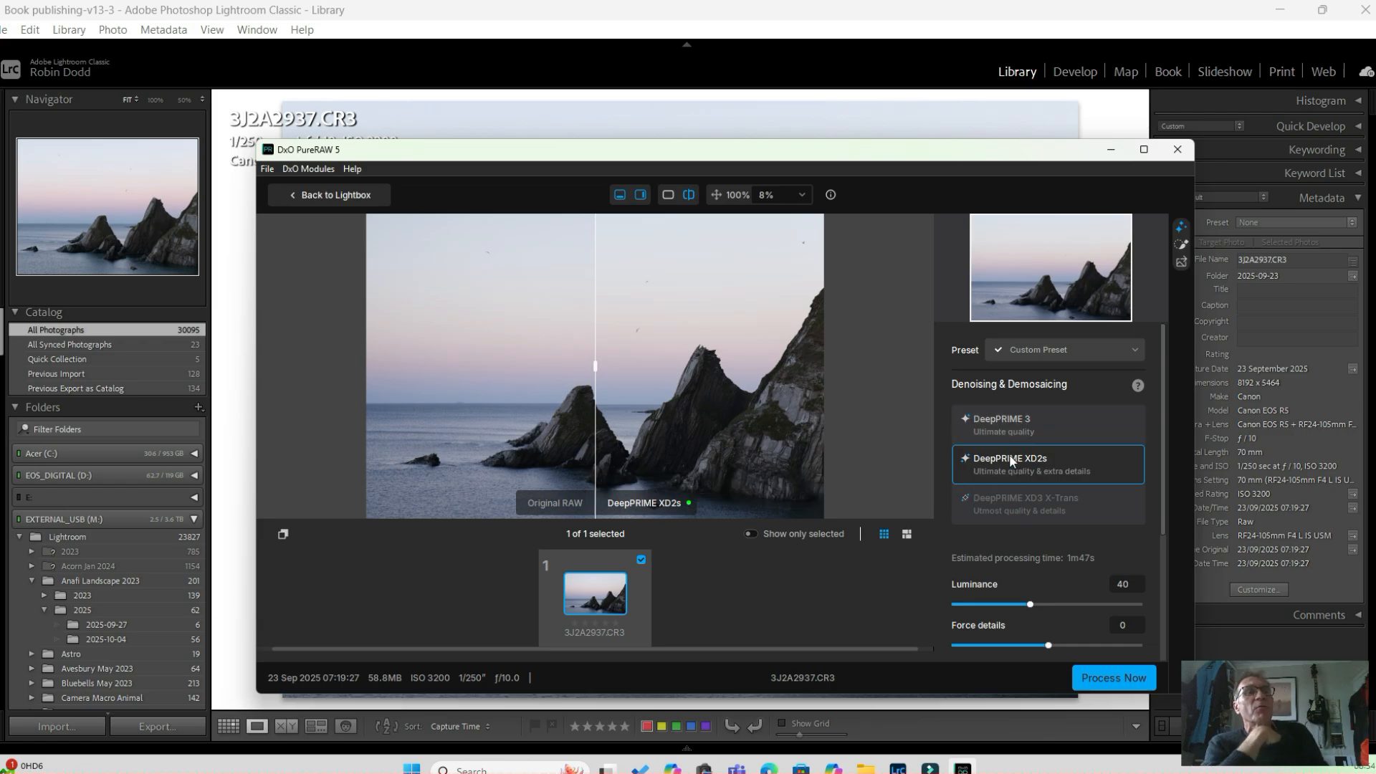
drag(905, 161, 910, 93)
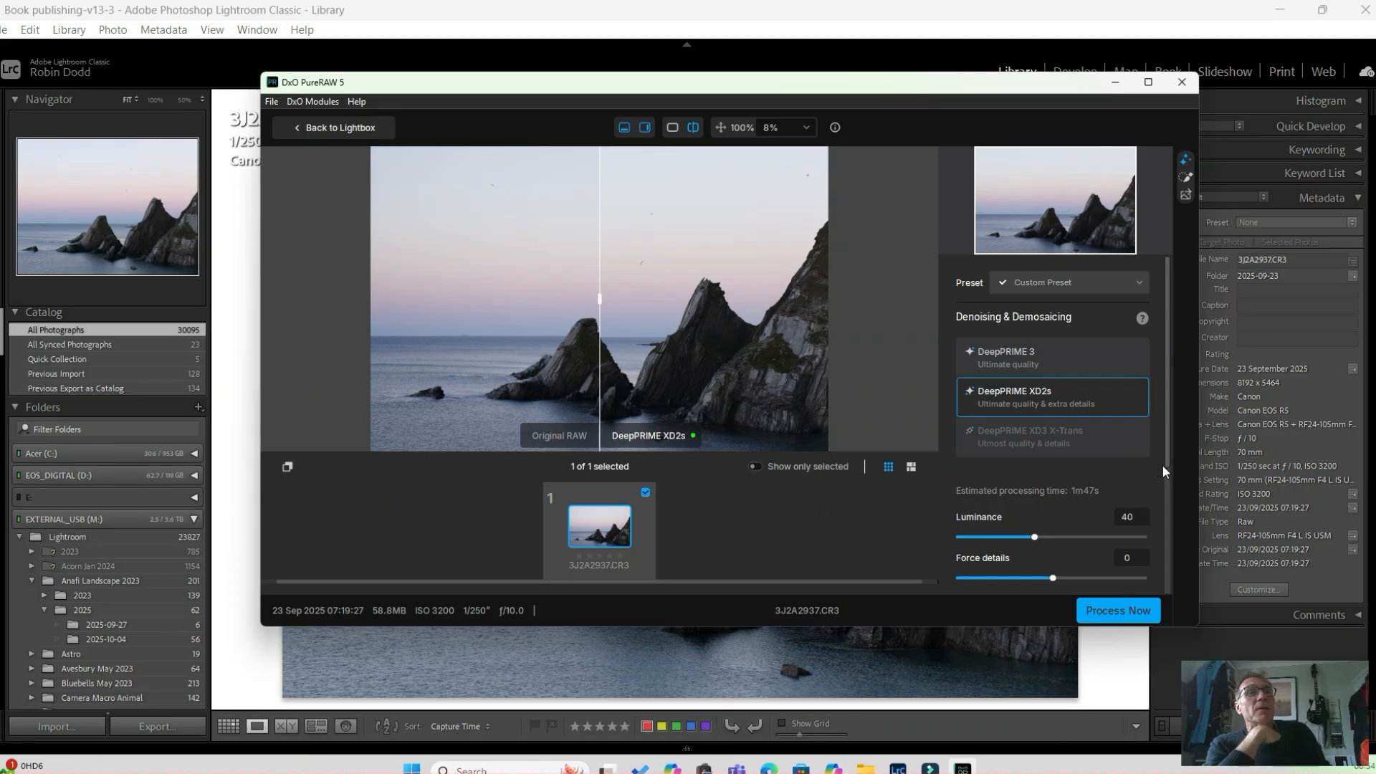
mouse_move(1164, 462)
mouse_down()
mouse_move(1185, 605)
mouse_move(1154, 458)
mouse_up()
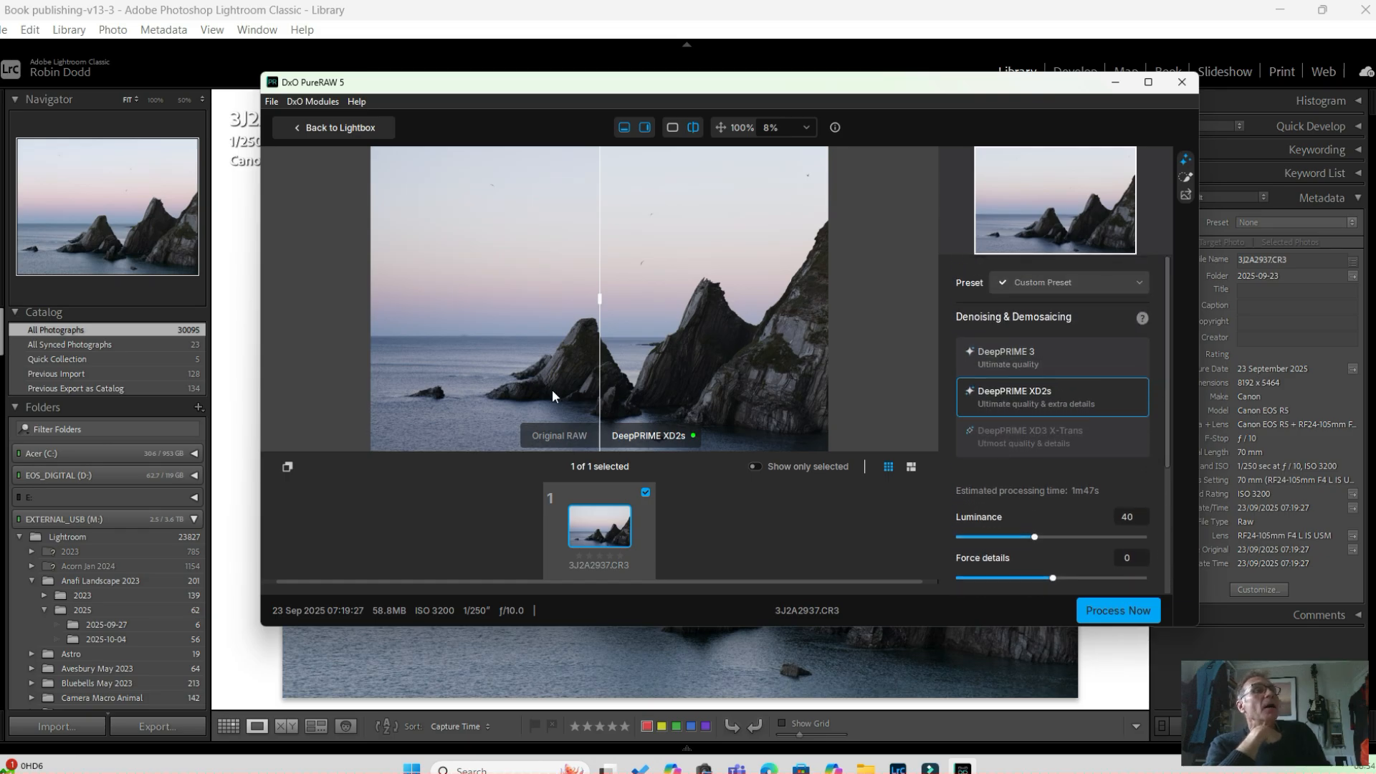
click(1147, 83)
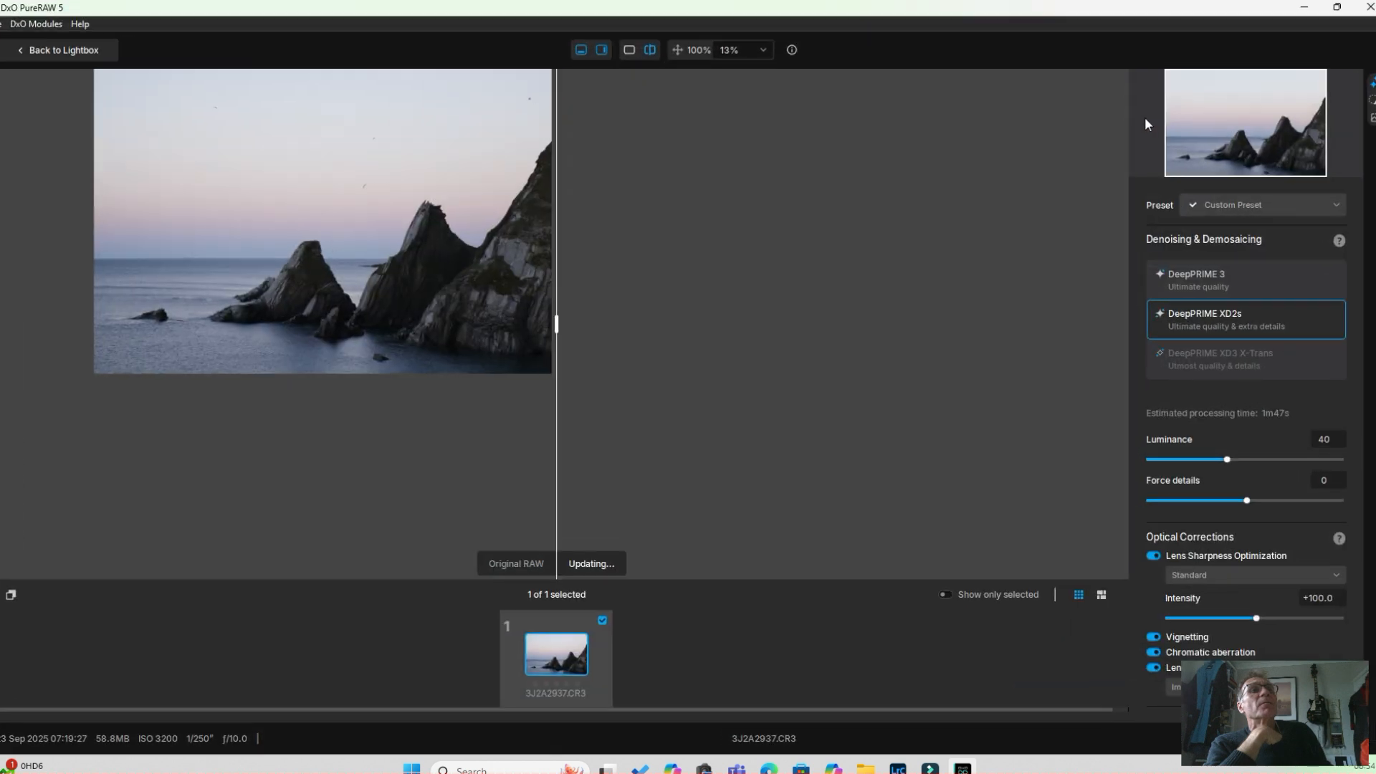
Compare the original RAW with the DeepPRIME XD2s preview by moving the split divider and zooming in on the flying bird.
drag(557, 324, 359, 327)
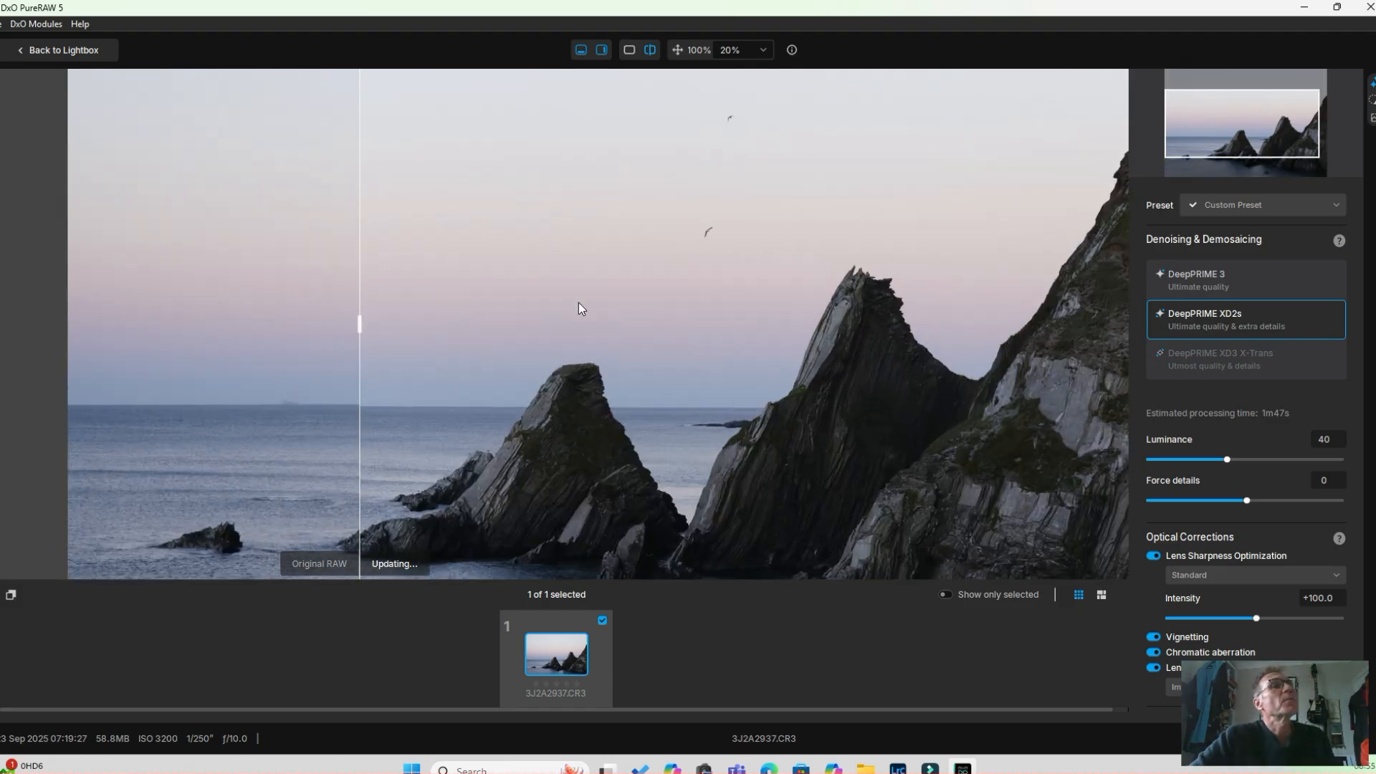
scroll(578, 304, up, 2)
drag(359, 320, 751, 266)
scroll(751, 267, up, 2)
drag(751, 326, 742, 326)
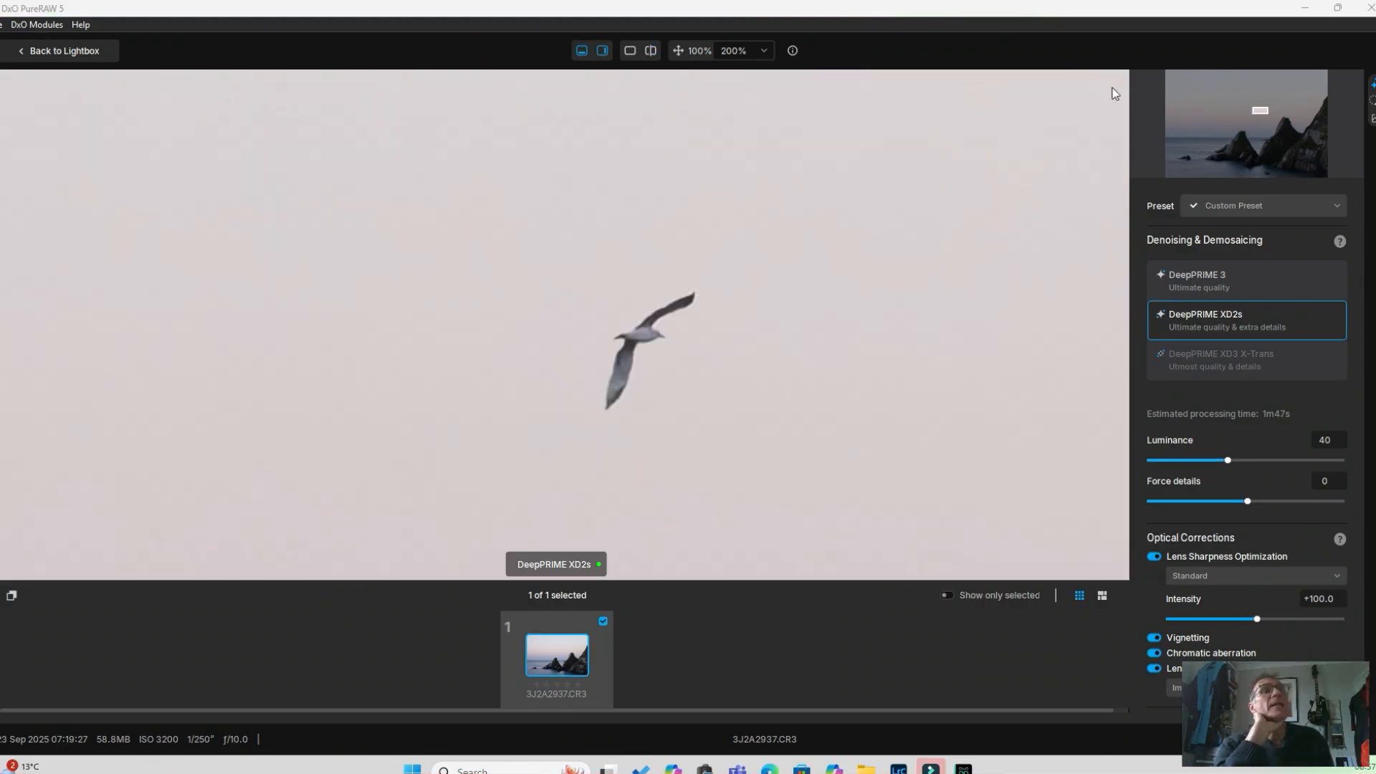
Switch the denoising method to DeepPRIME 3 and preview it on the enlarged bird.
click(1255, 112)
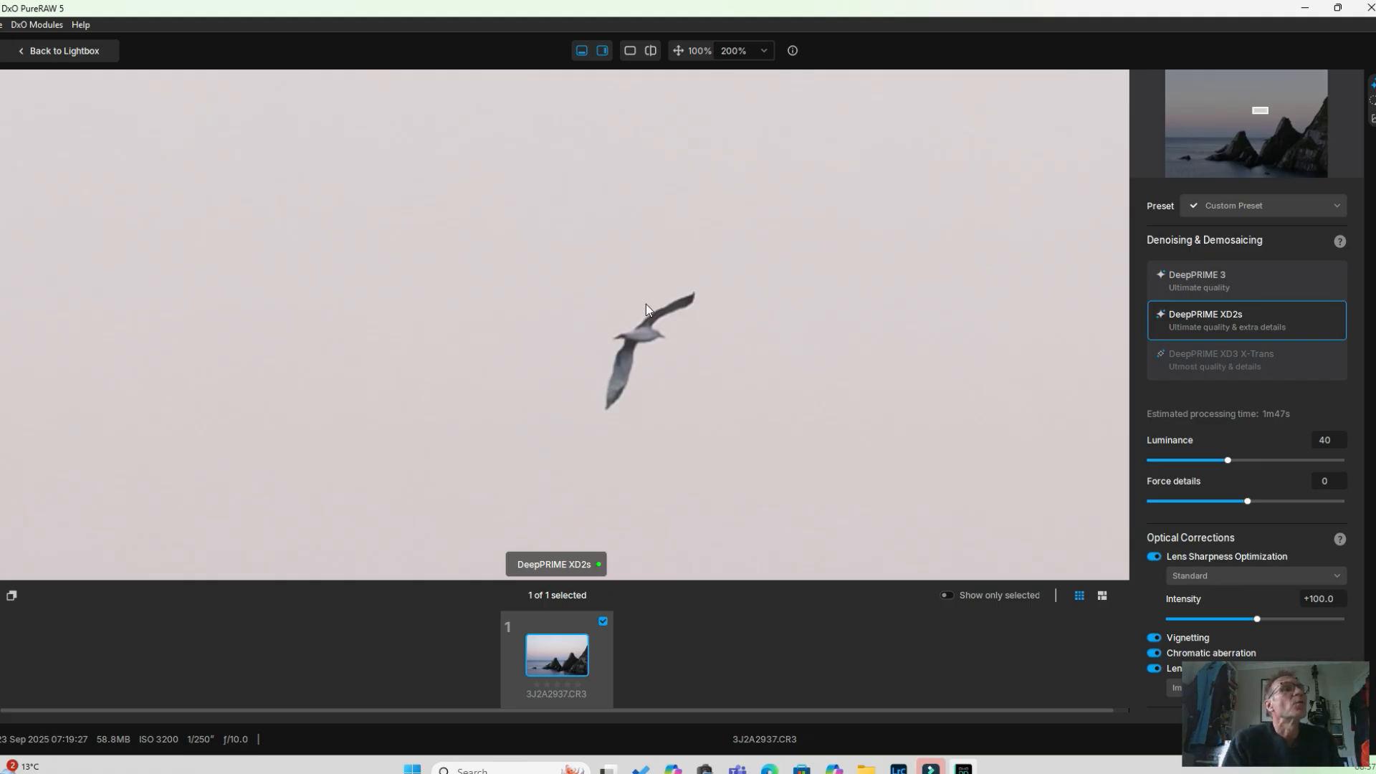
click(1193, 283)
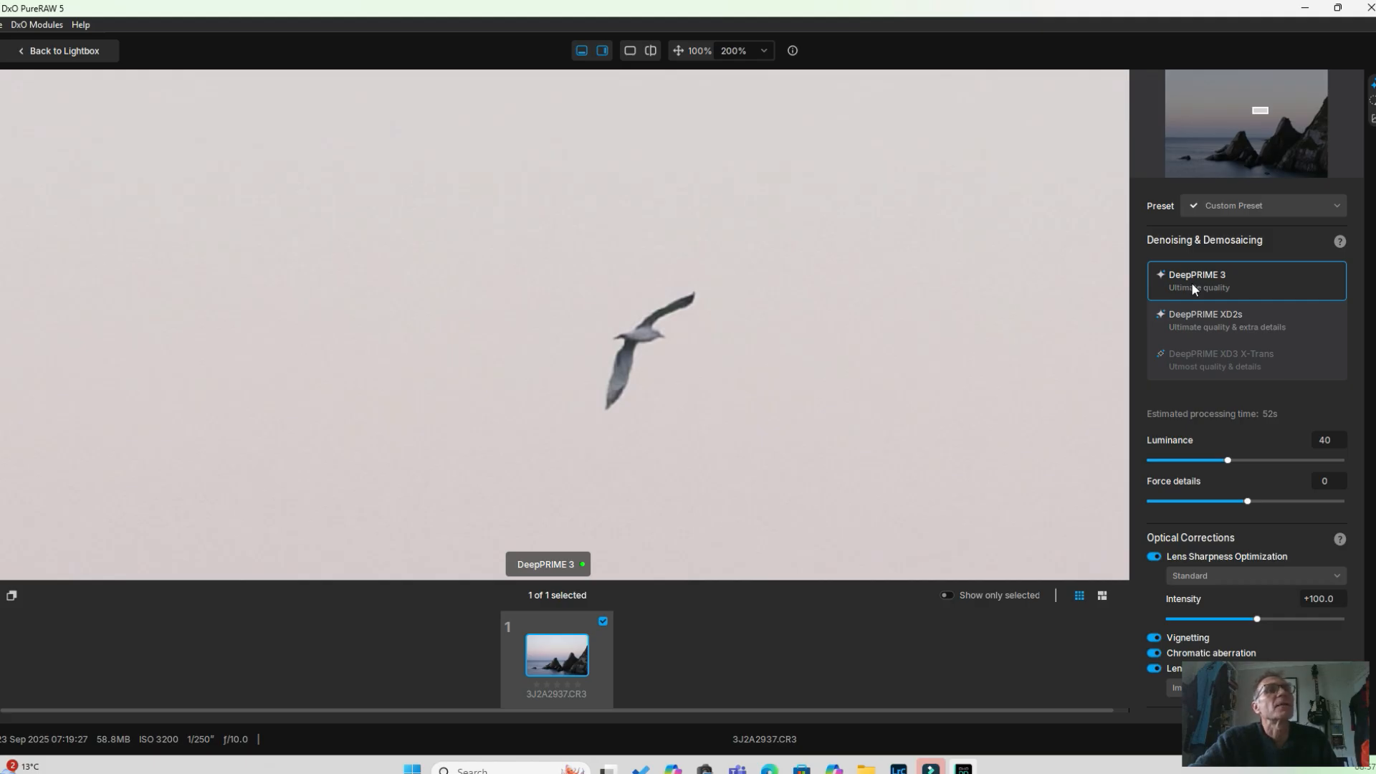
Switch the denoising method back to DeepPRIME XD2s and compare it with the original RAW around the bird in split view.
click(1206, 322)
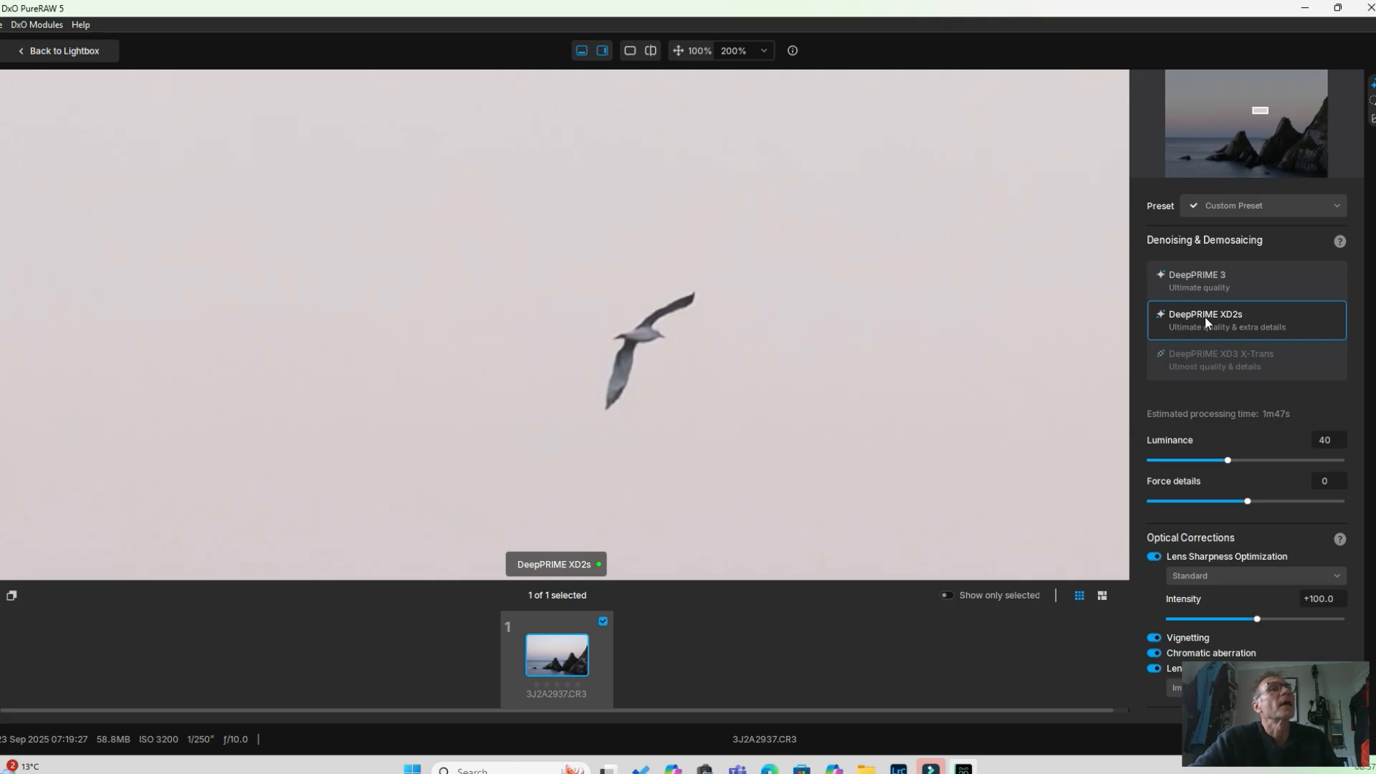
click(630, 52)
click(650, 50)
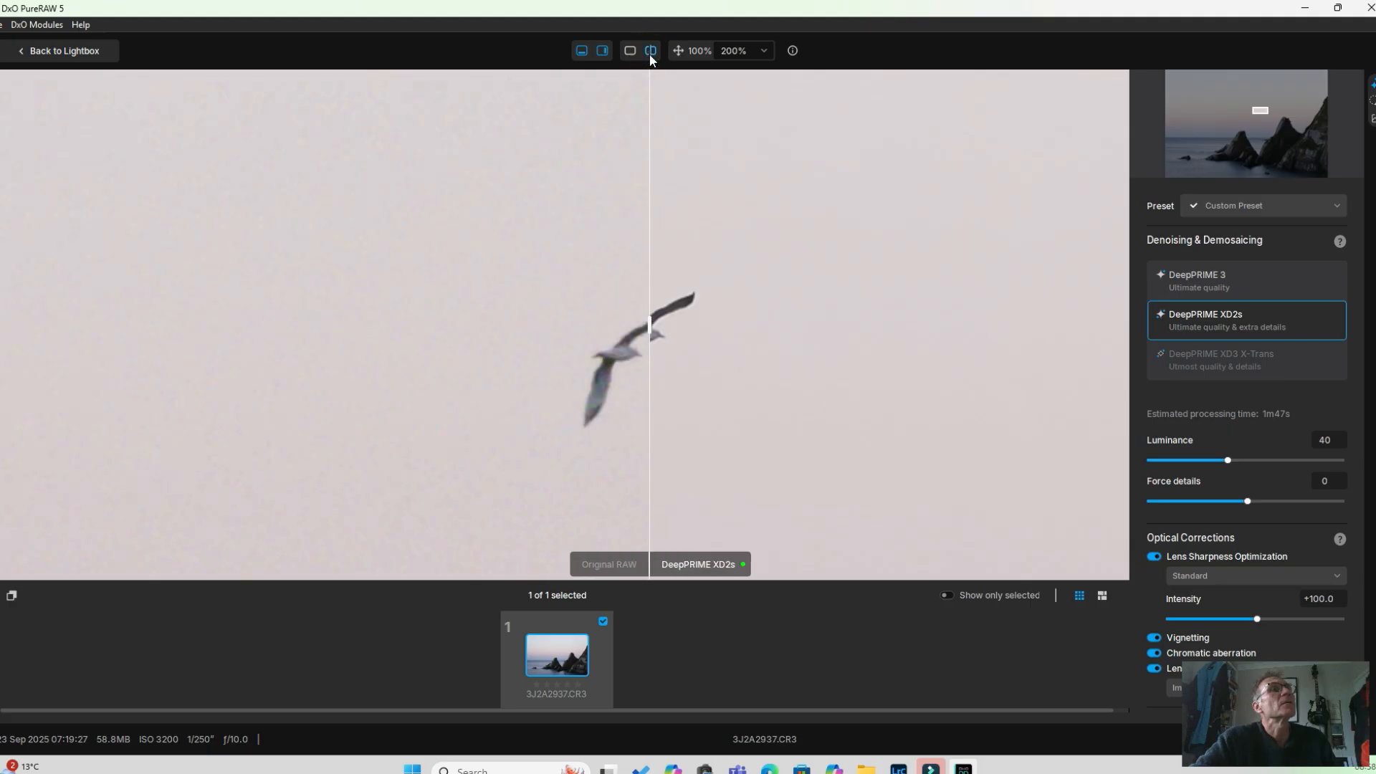
drag(648, 330, 543, 334)
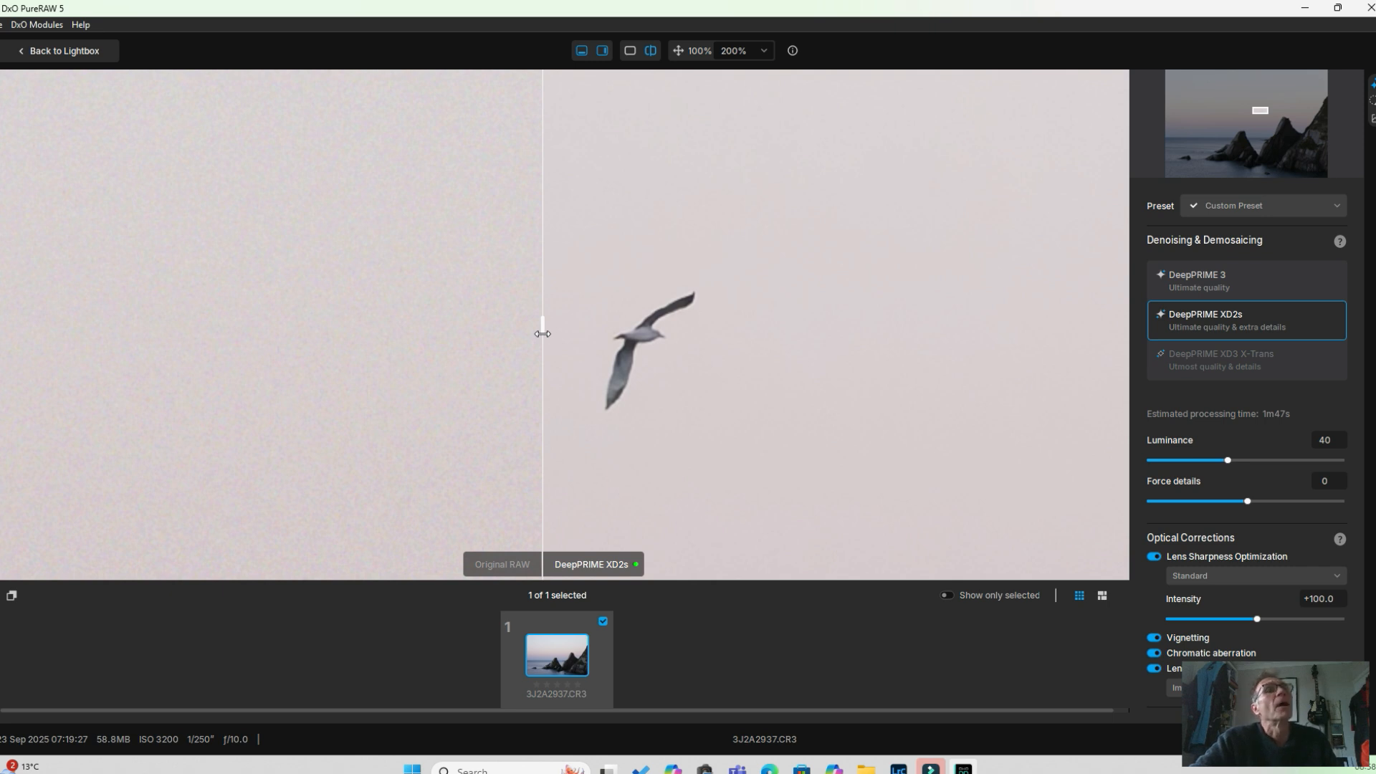
Compare the original RAW with the DeepPRIME XD2s preview on the top of the smaller sea stack, using split and single views at 120% zoom.
scroll(653, 312, down, 5)
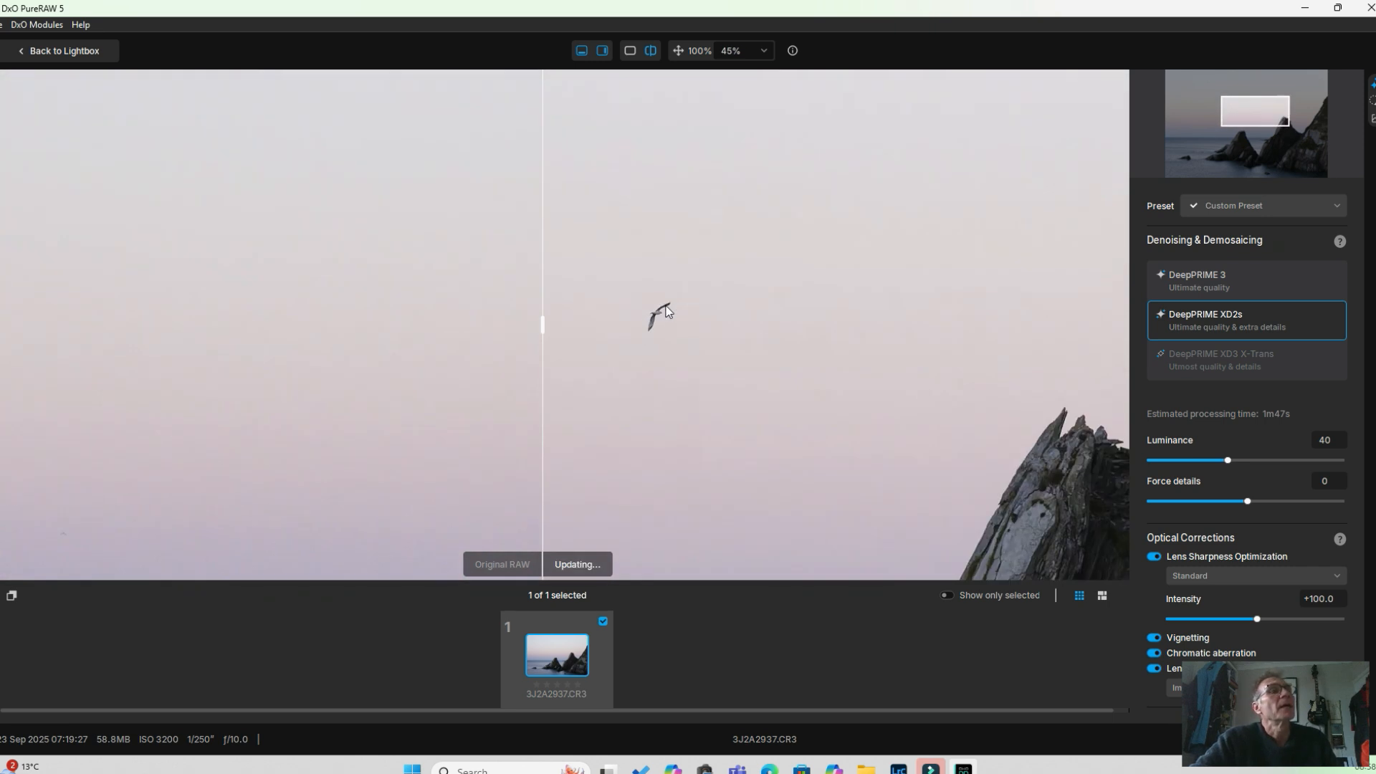
scroll(666, 311, down, 2)
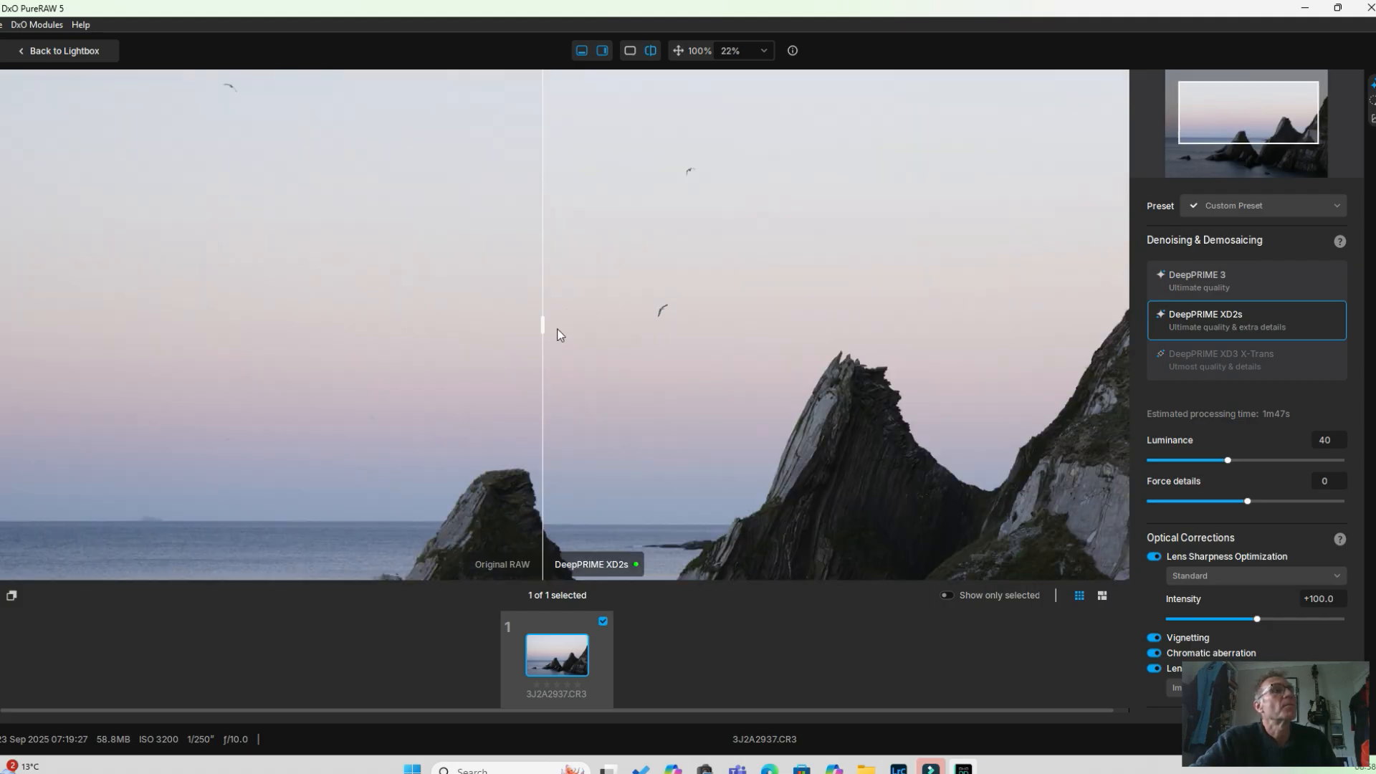
drag(1224, 132, 1202, 159)
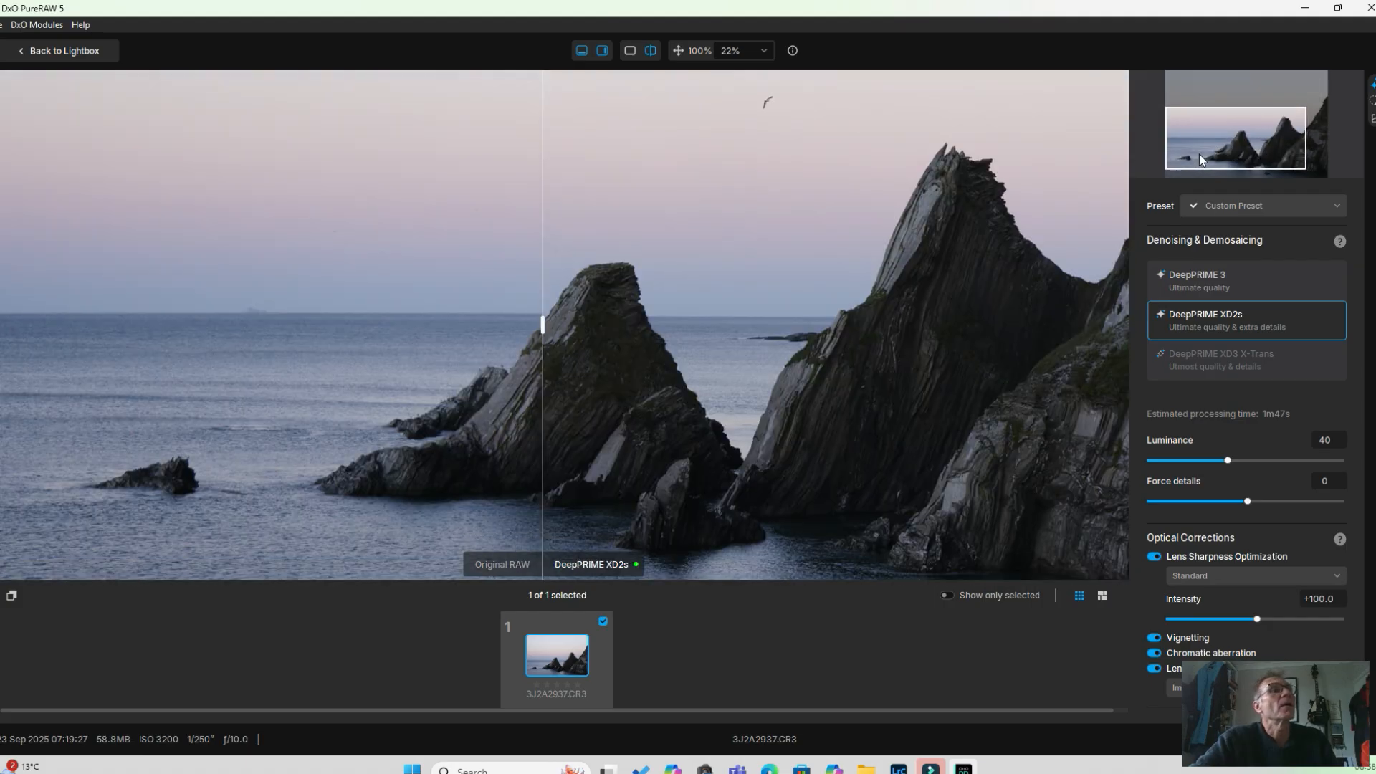
scroll(613, 304, up, 3)
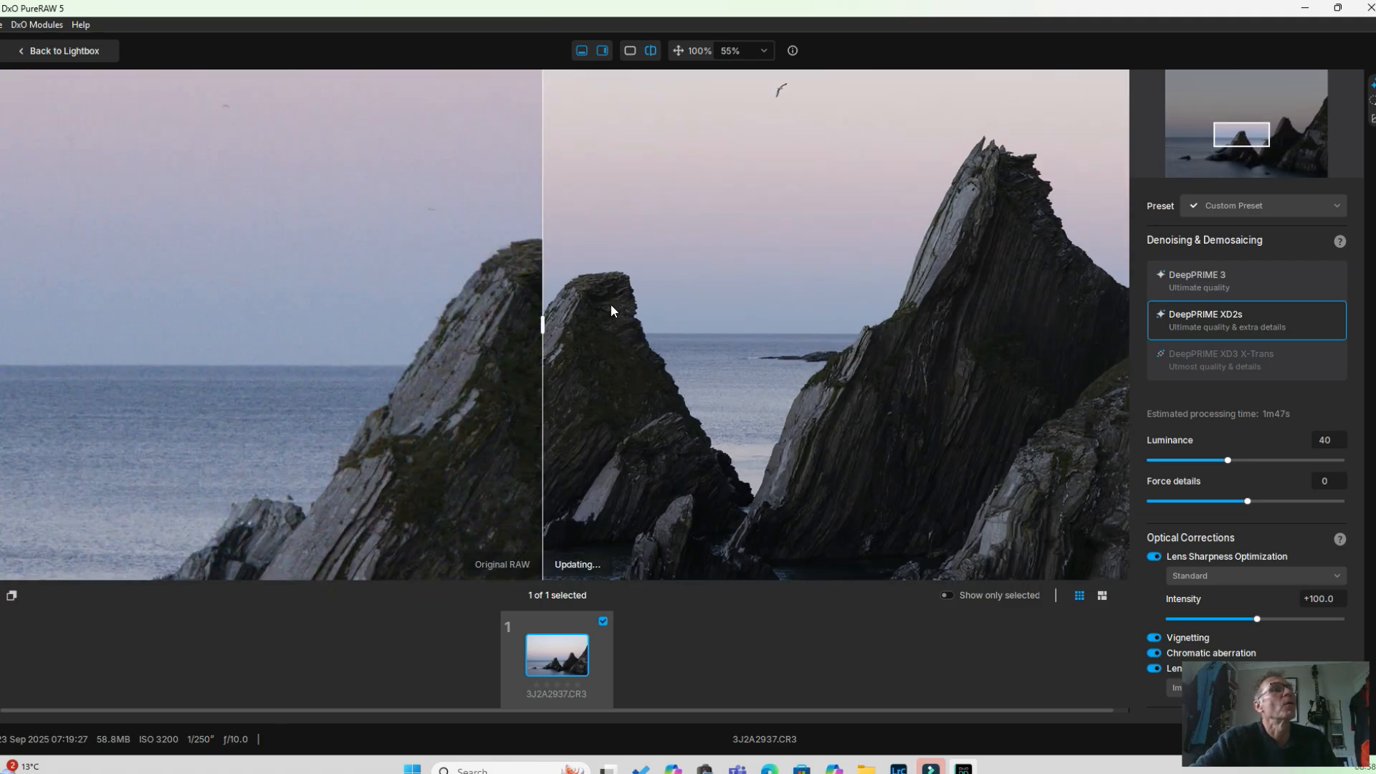
click(631, 50)
scroll(504, 400, up, 4)
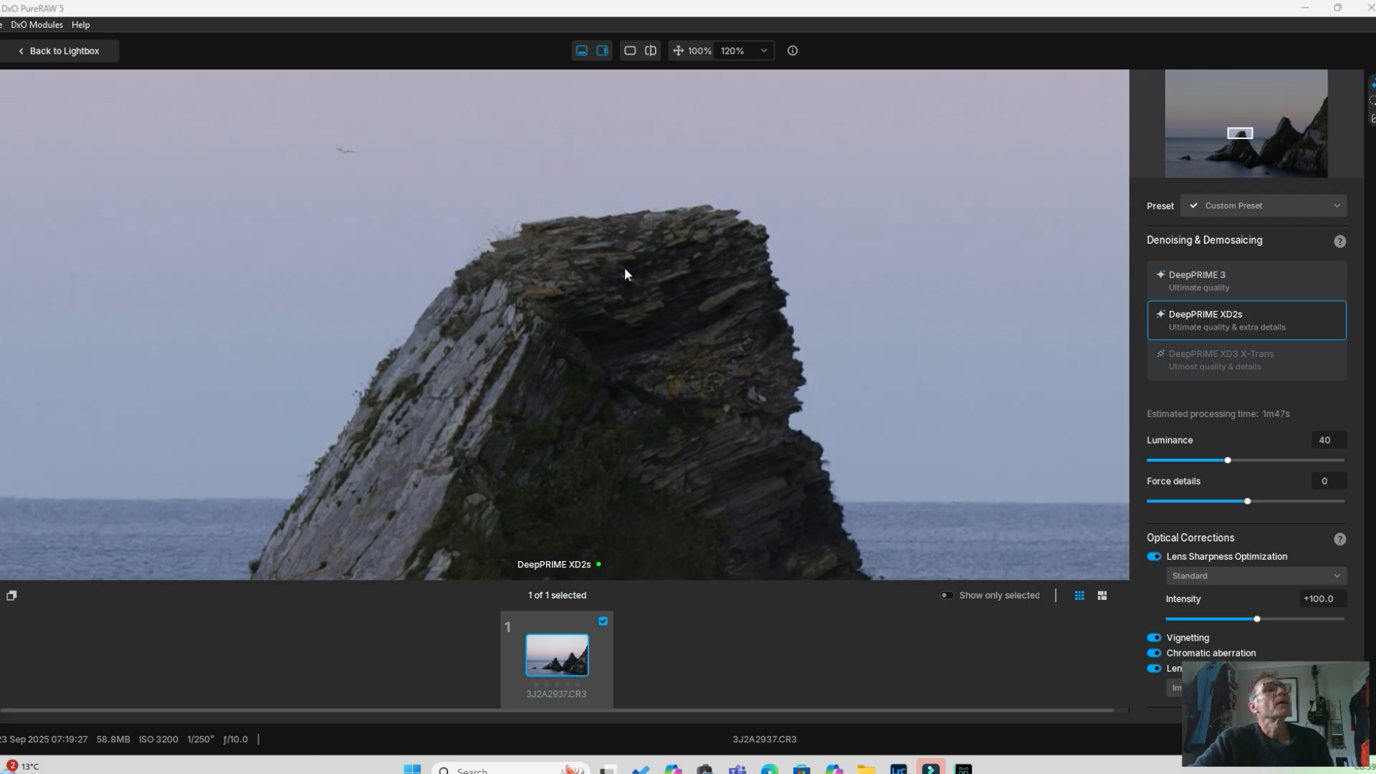
click(651, 50)
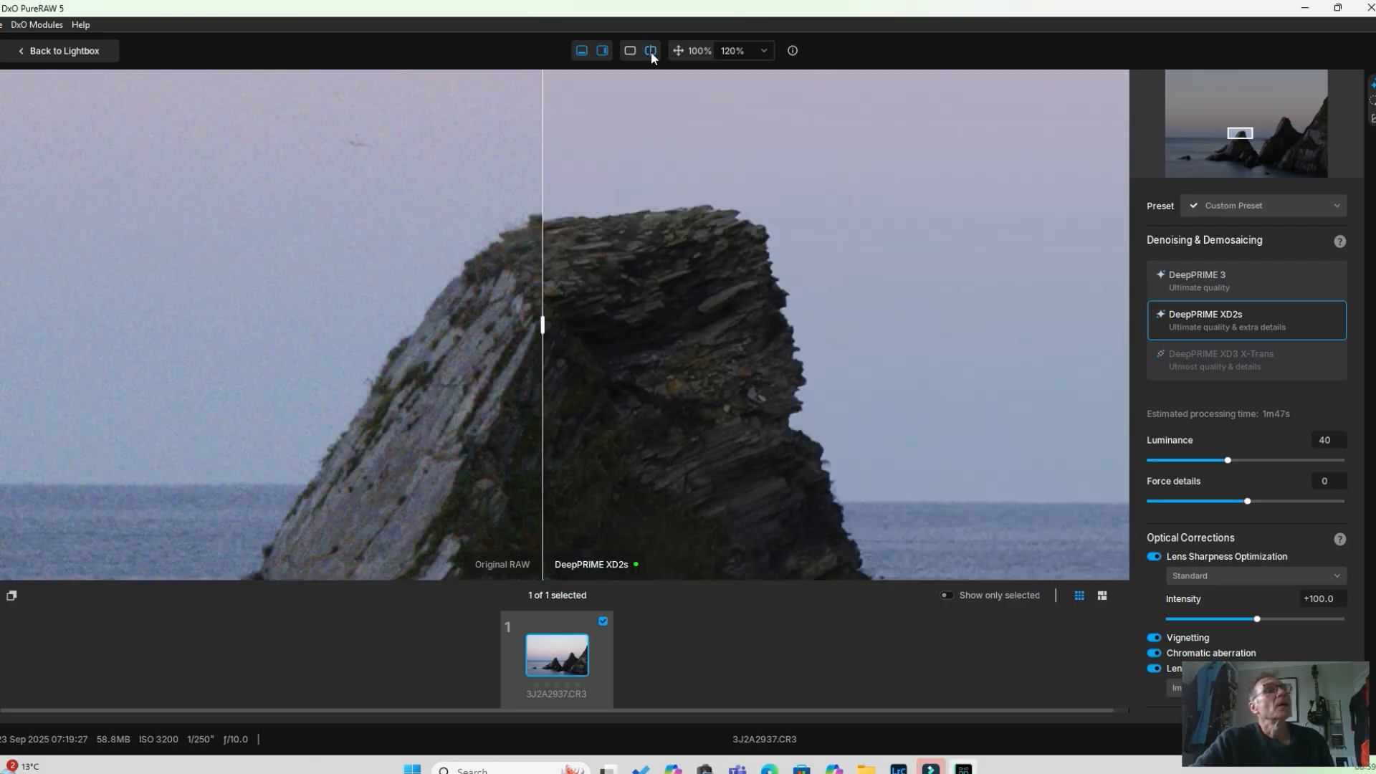
click(631, 50)
click(631, 51)
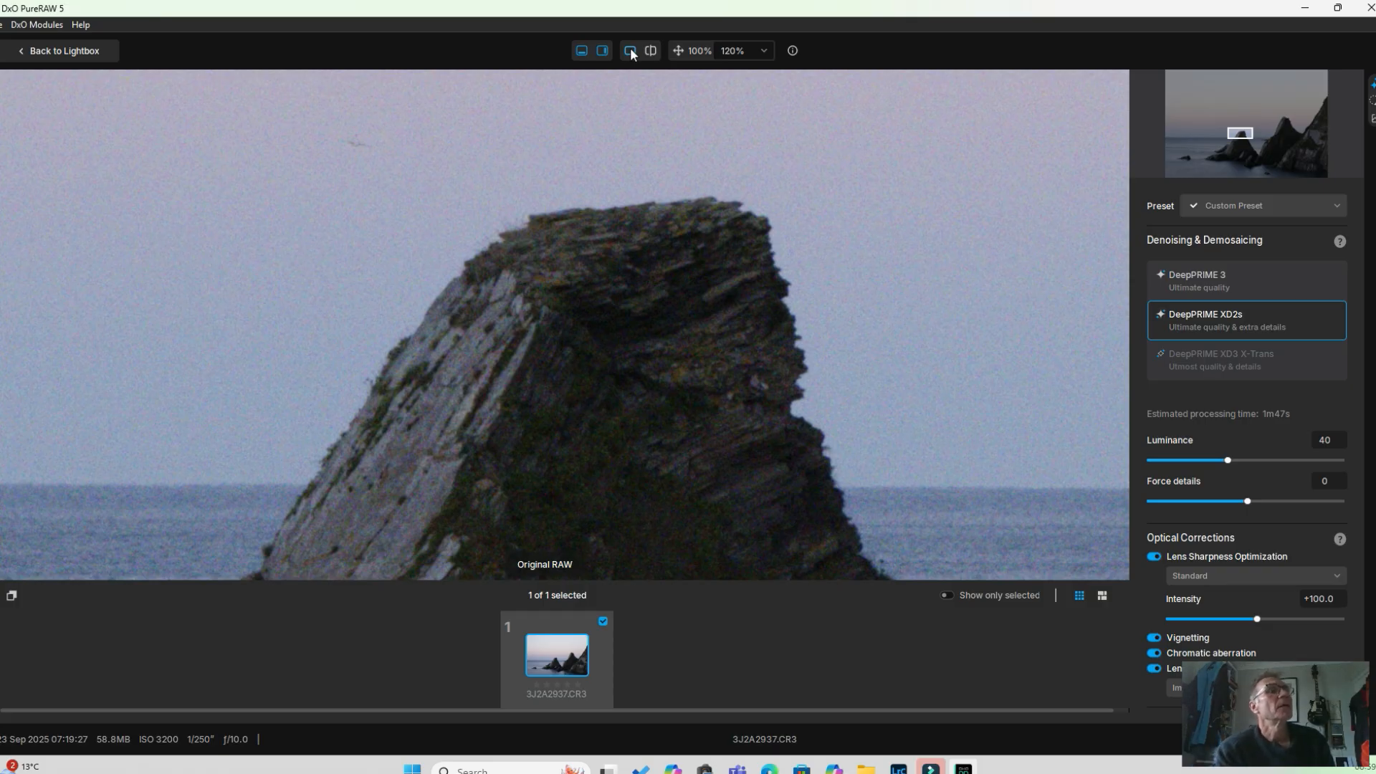
click(631, 50)
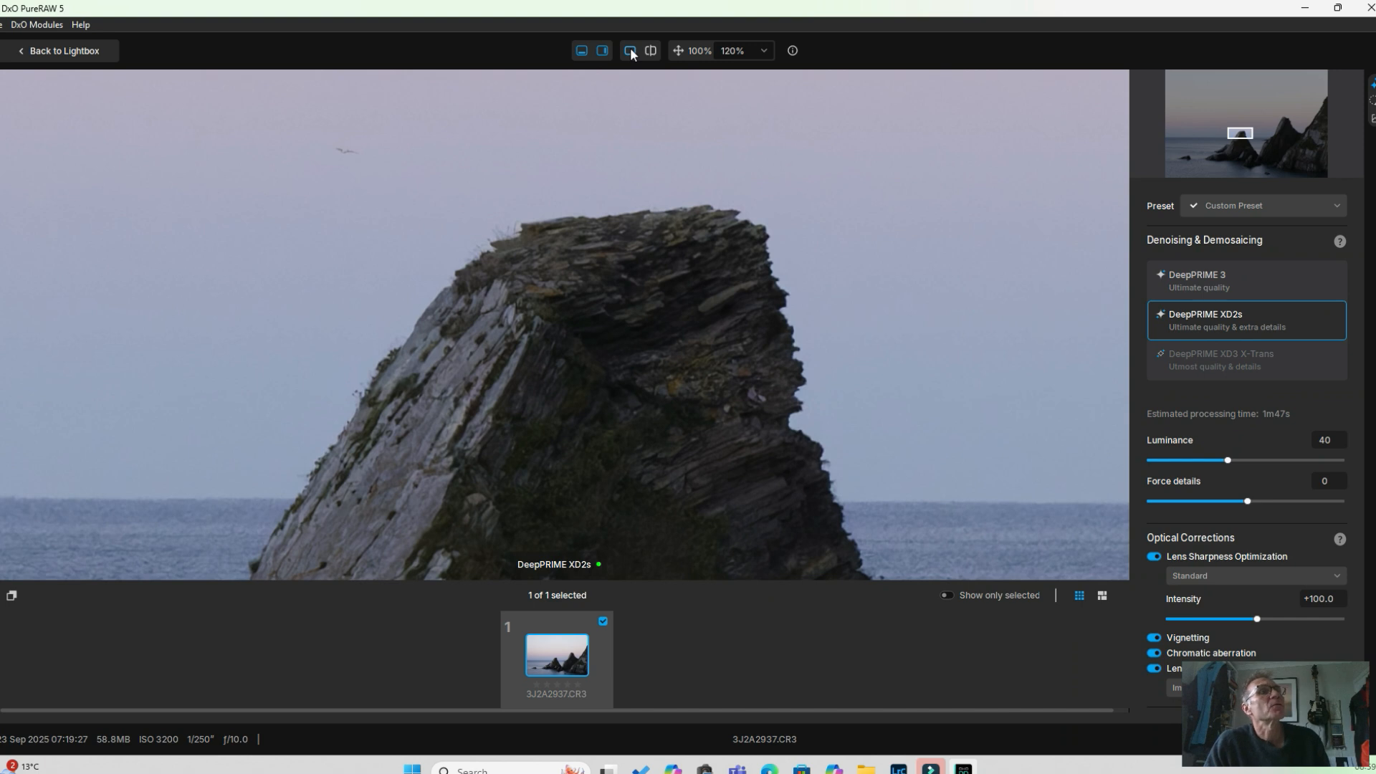
click(631, 50)
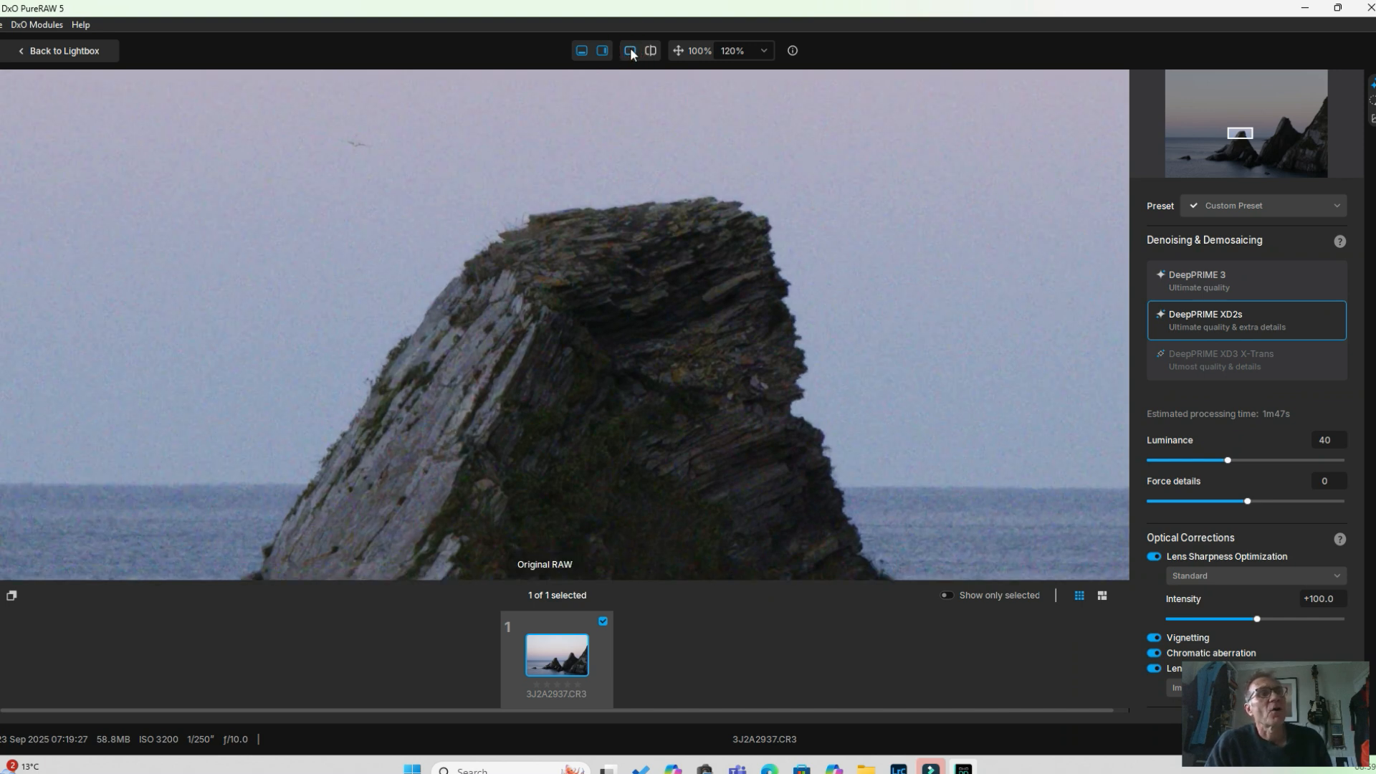
click(631, 50)
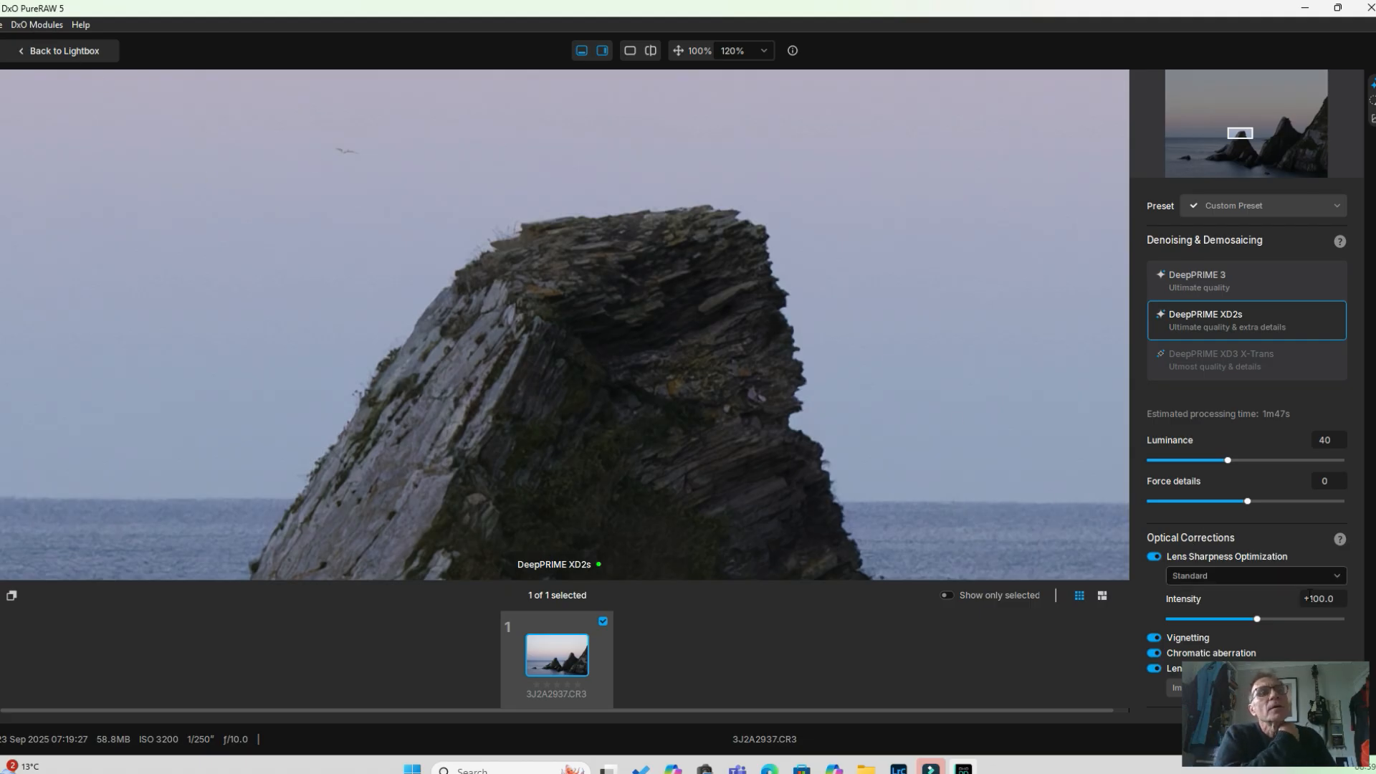
drag(1229, 665, 1000, 677)
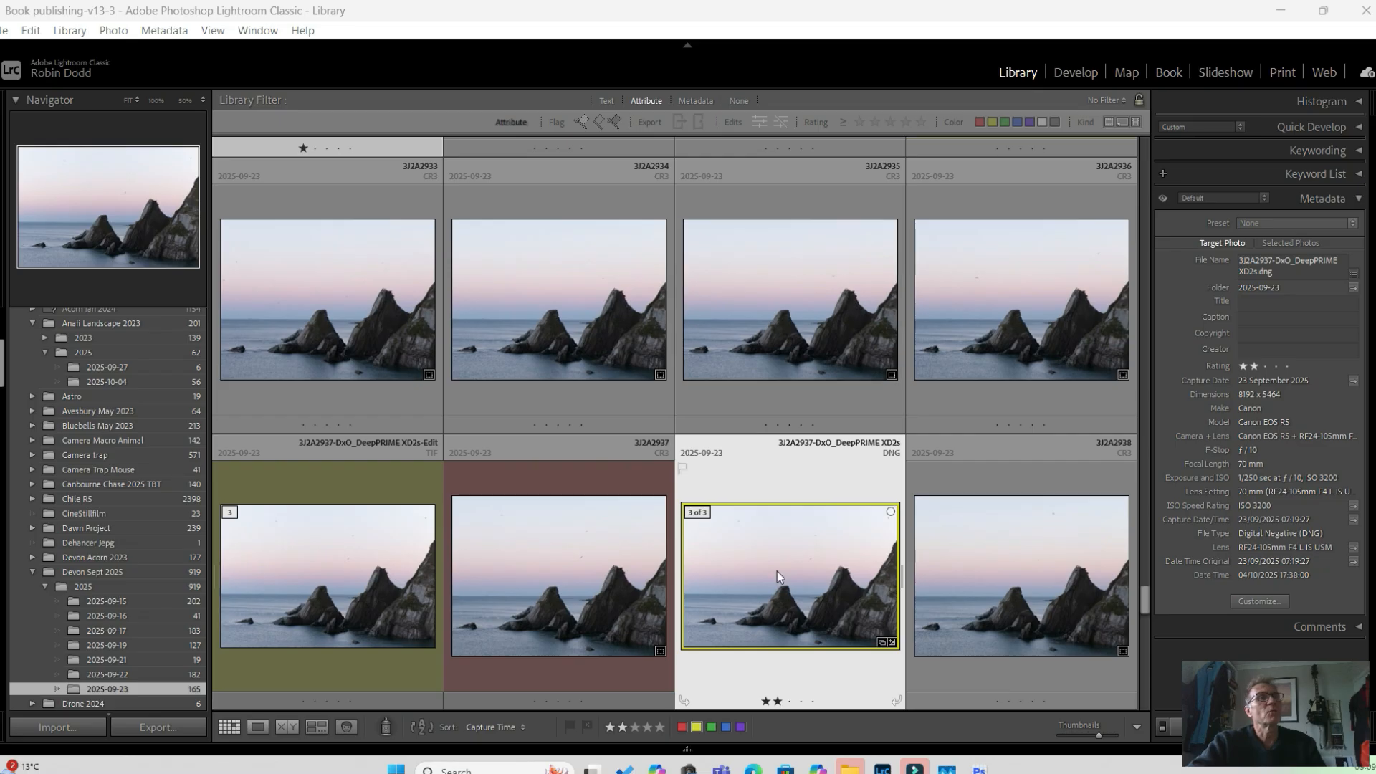
Open the 3J2A2937-DxO_DeepPRIME XD2s DNG and the red-labelled long exposure 3J2A2929 together as layers in Photoshop.
click(852, 468)
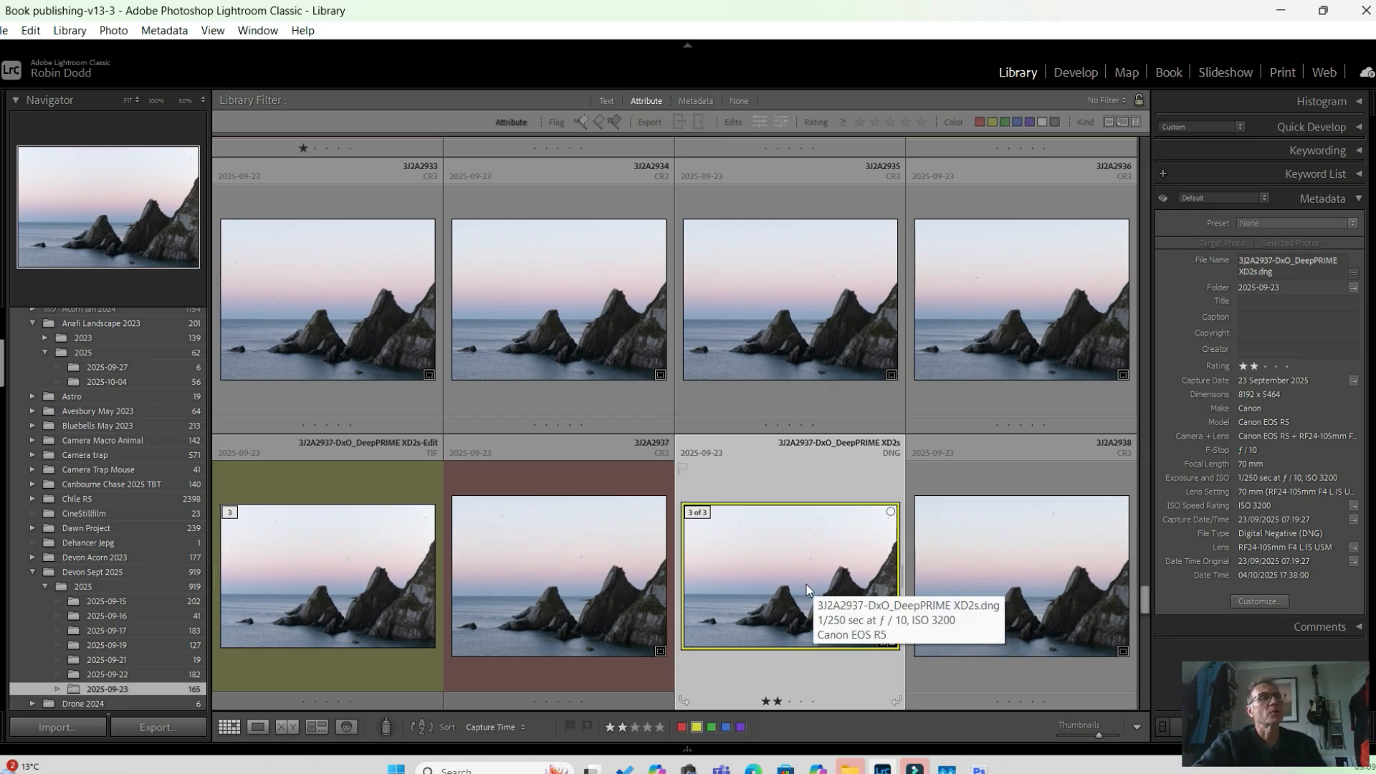
scroll(806, 589, up, 4)
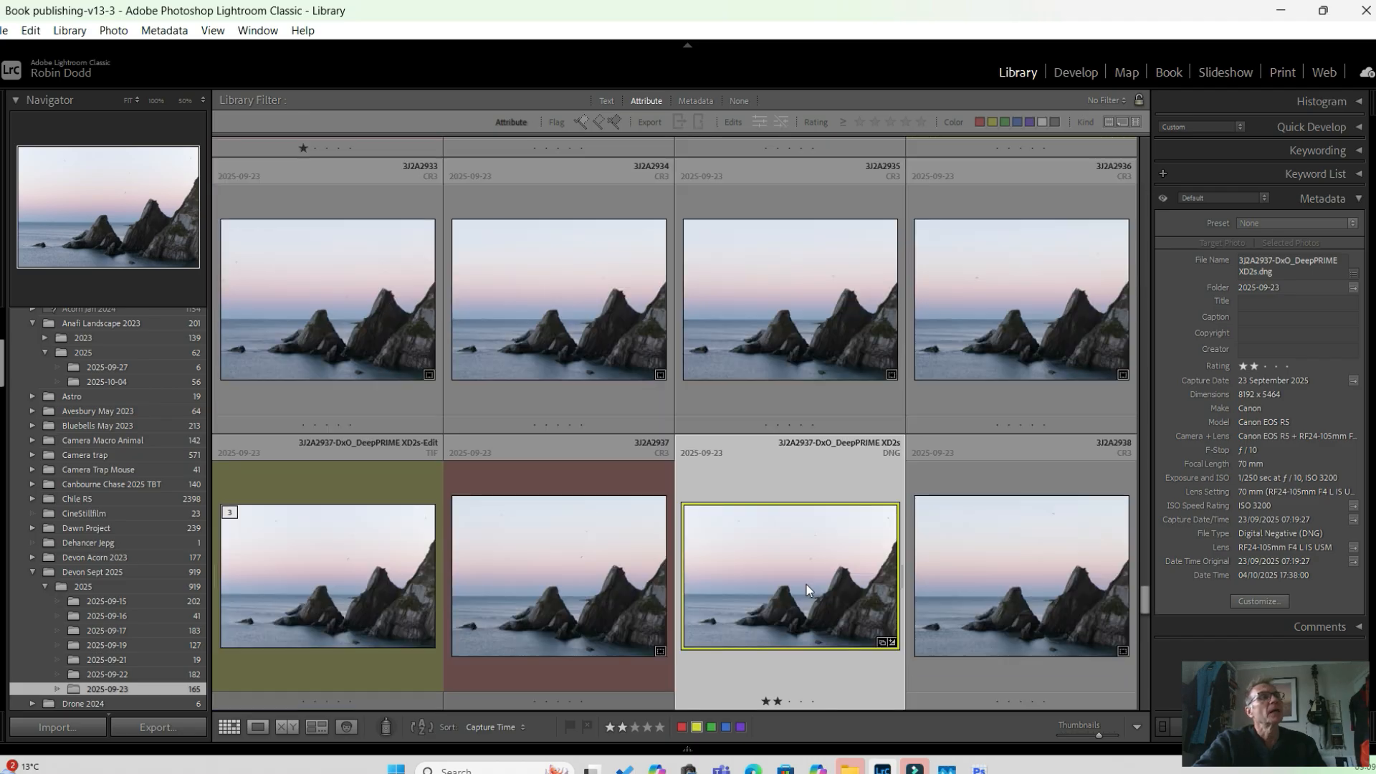
scroll(804, 587, down, 3)
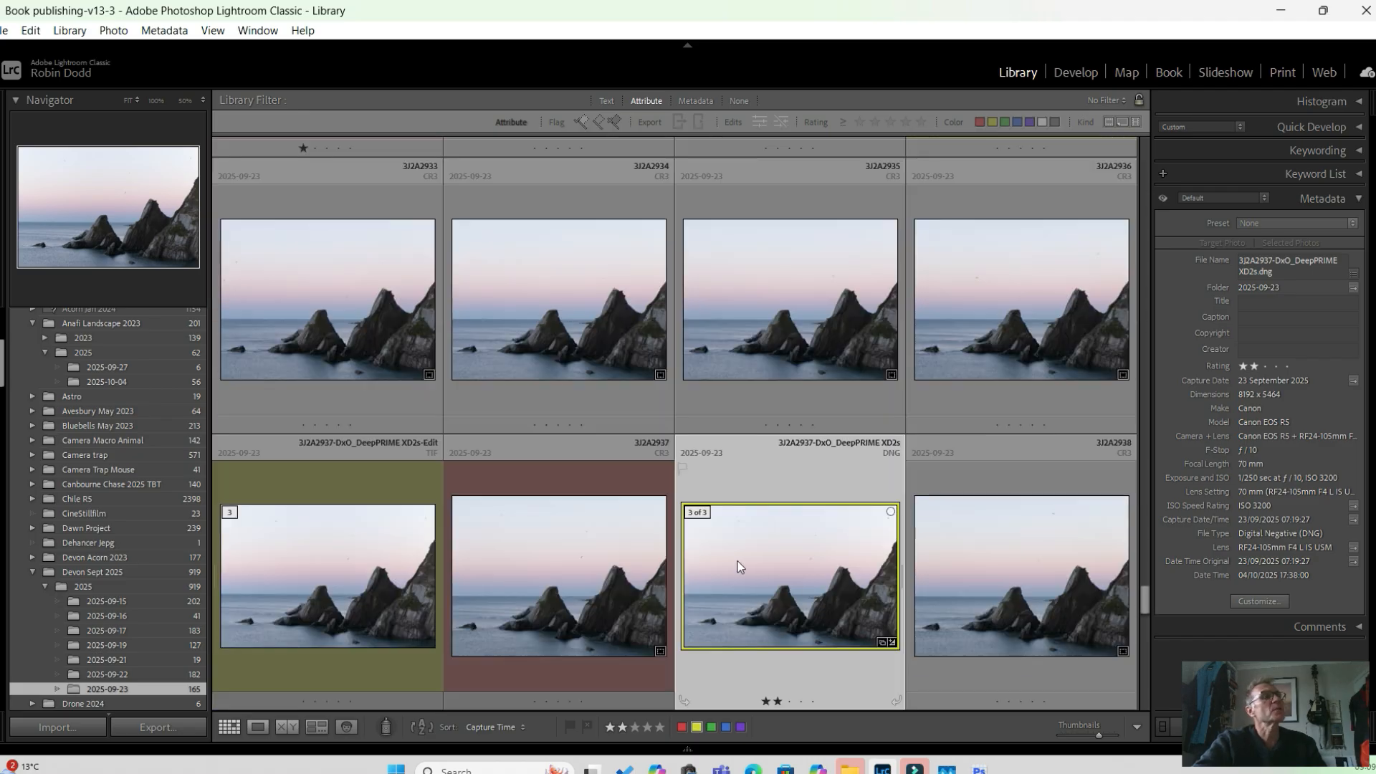
scroll(688, 545, up, 2)
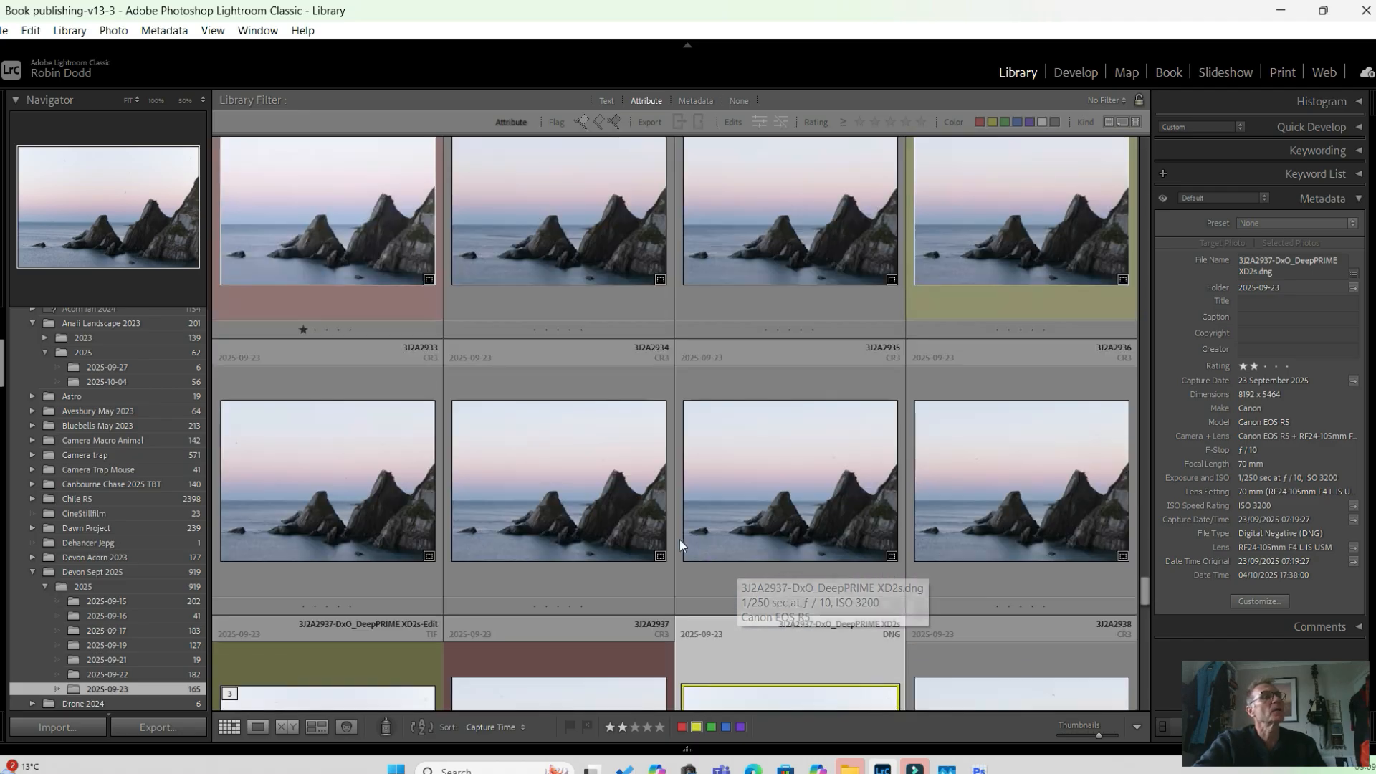
right_click(349, 225)
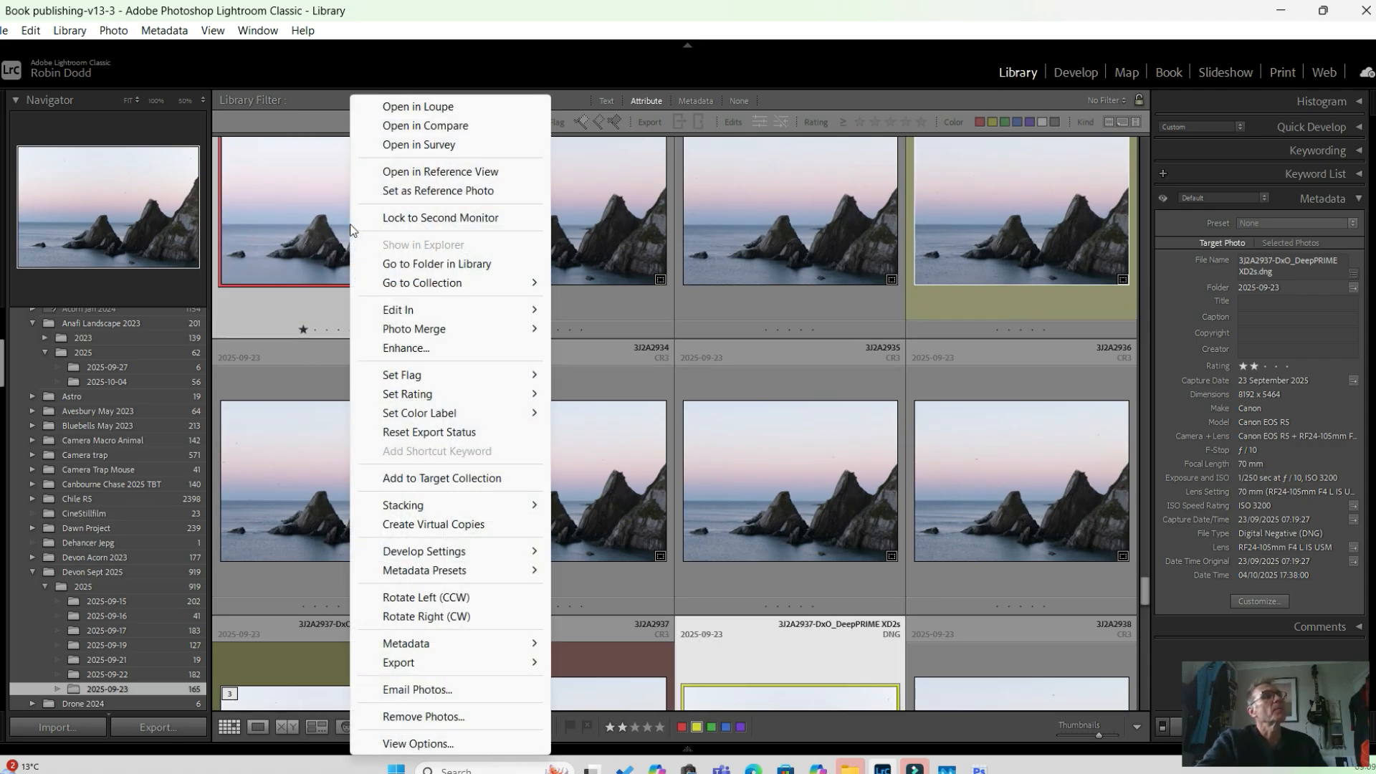
mouse_move(402, 310)
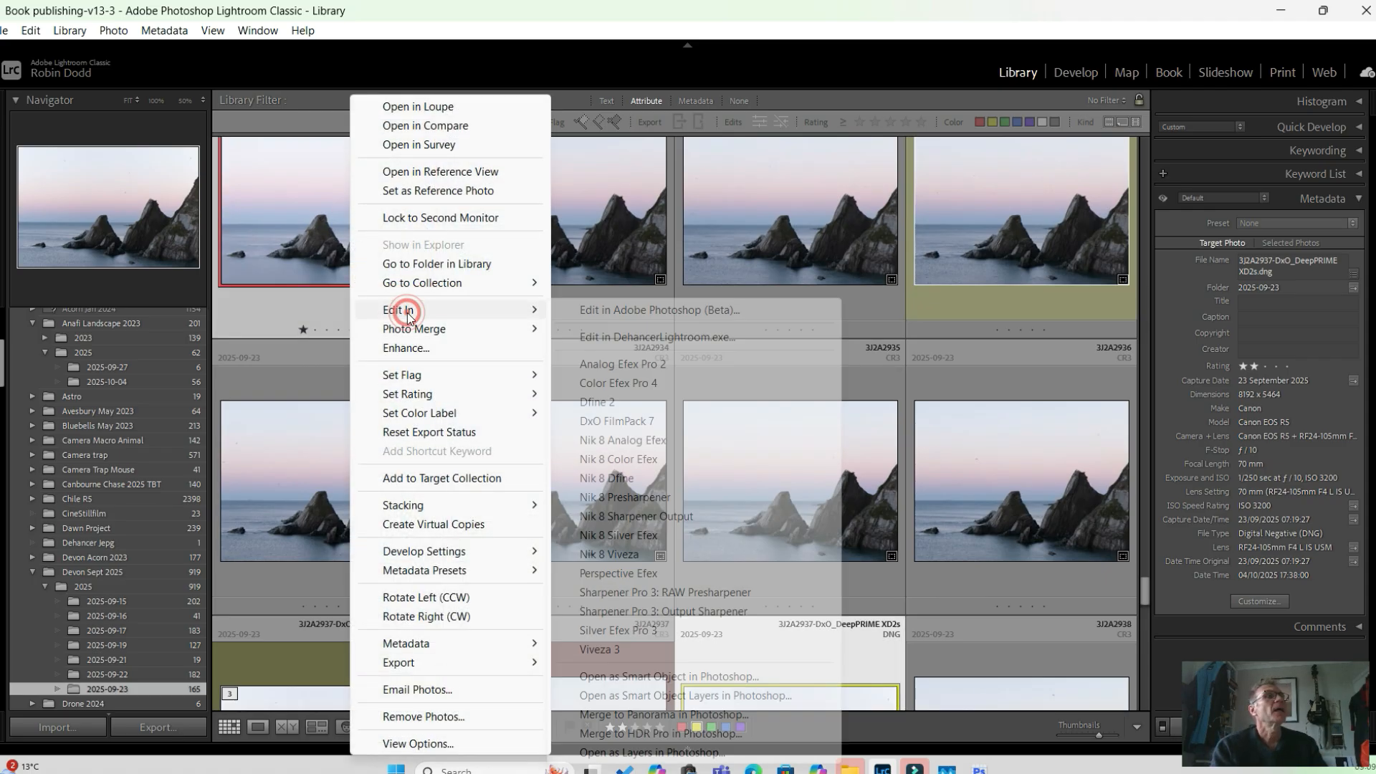
click(638, 754)
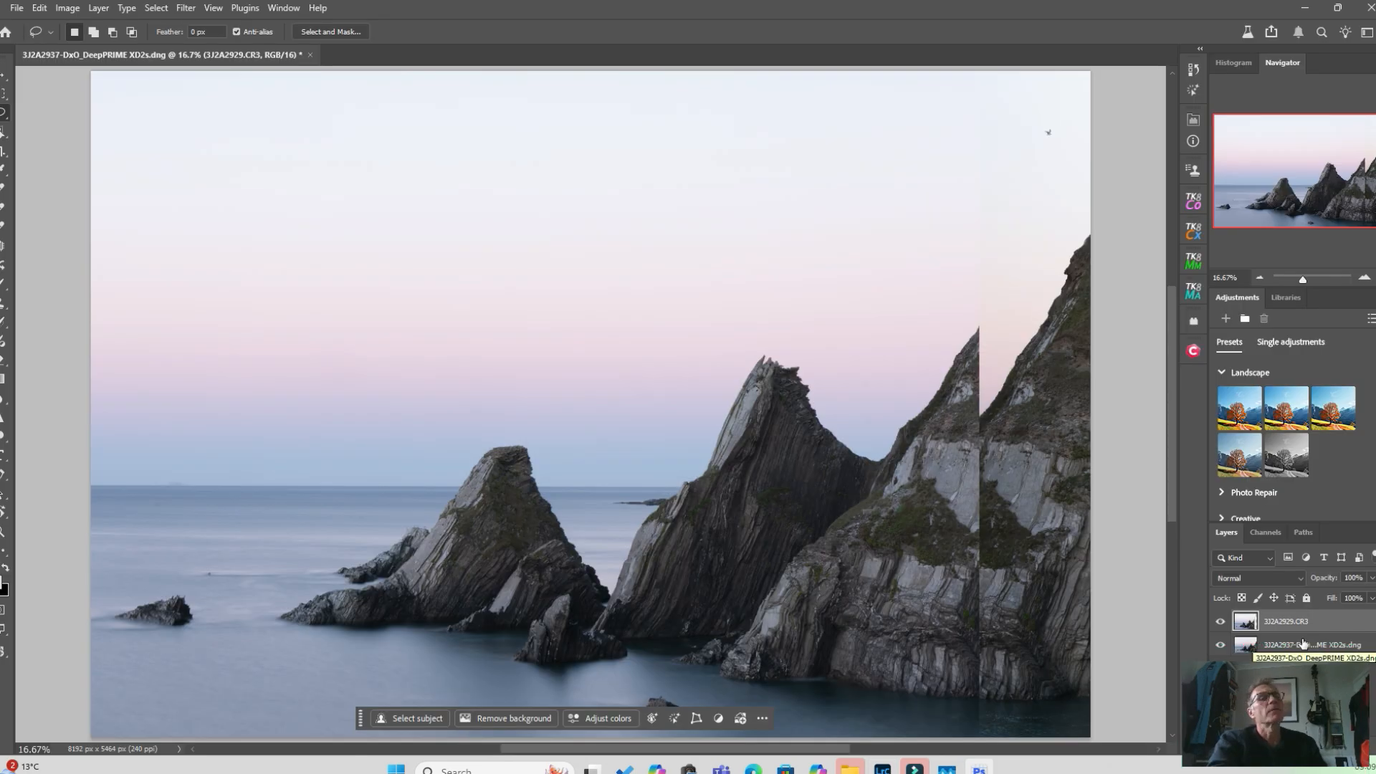
Auto-align the 3J2A2929.CR3 and 3J2A2937 layers, and toggle the upper layer's visibility to check the alignment.
click(1292, 646)
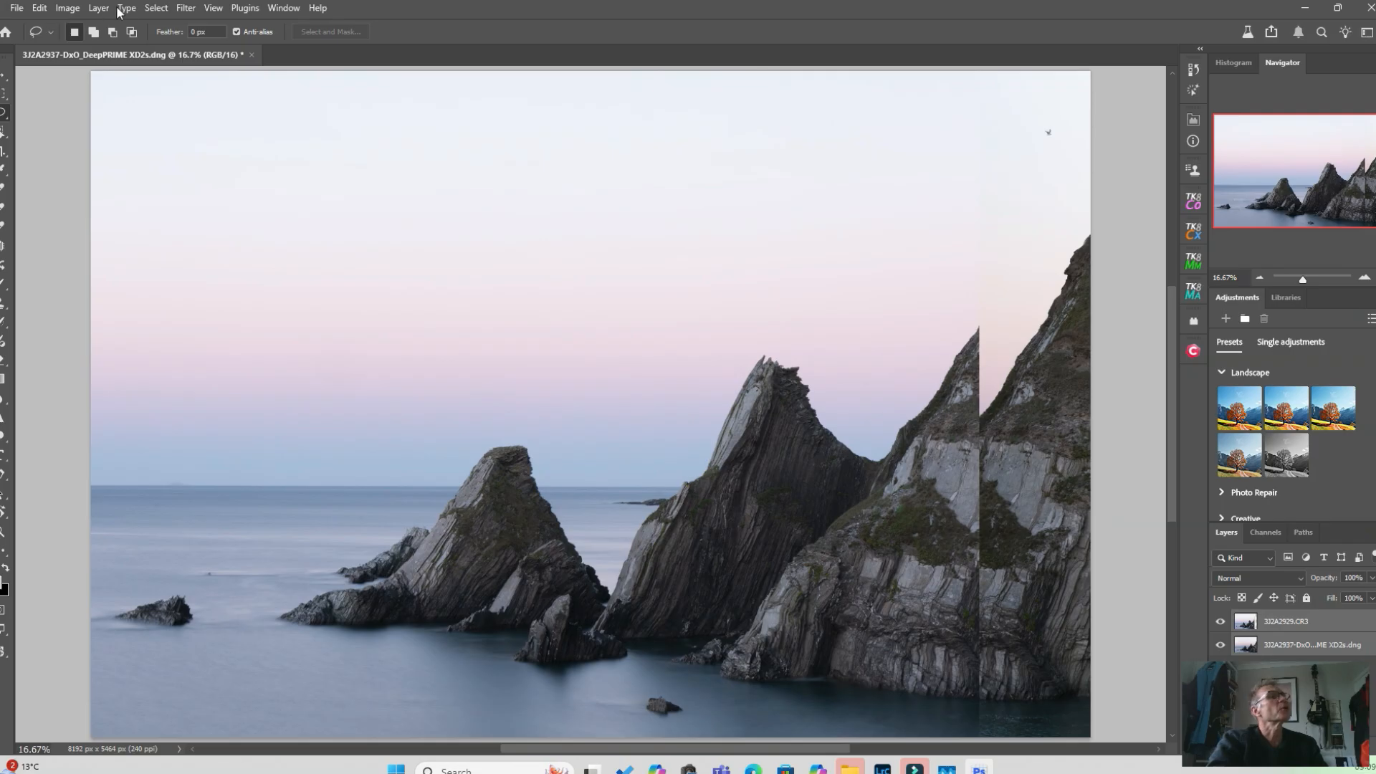
click(35, 8)
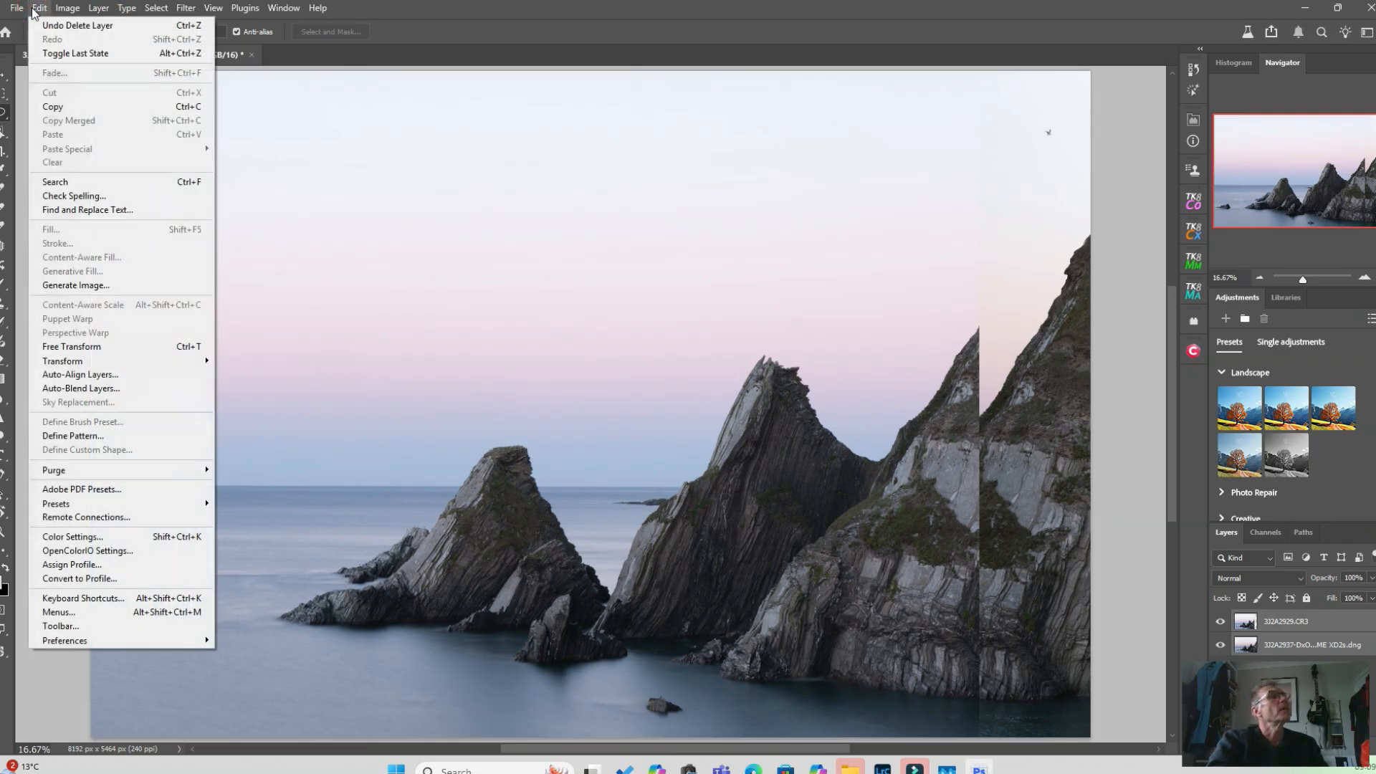
click(71, 374)
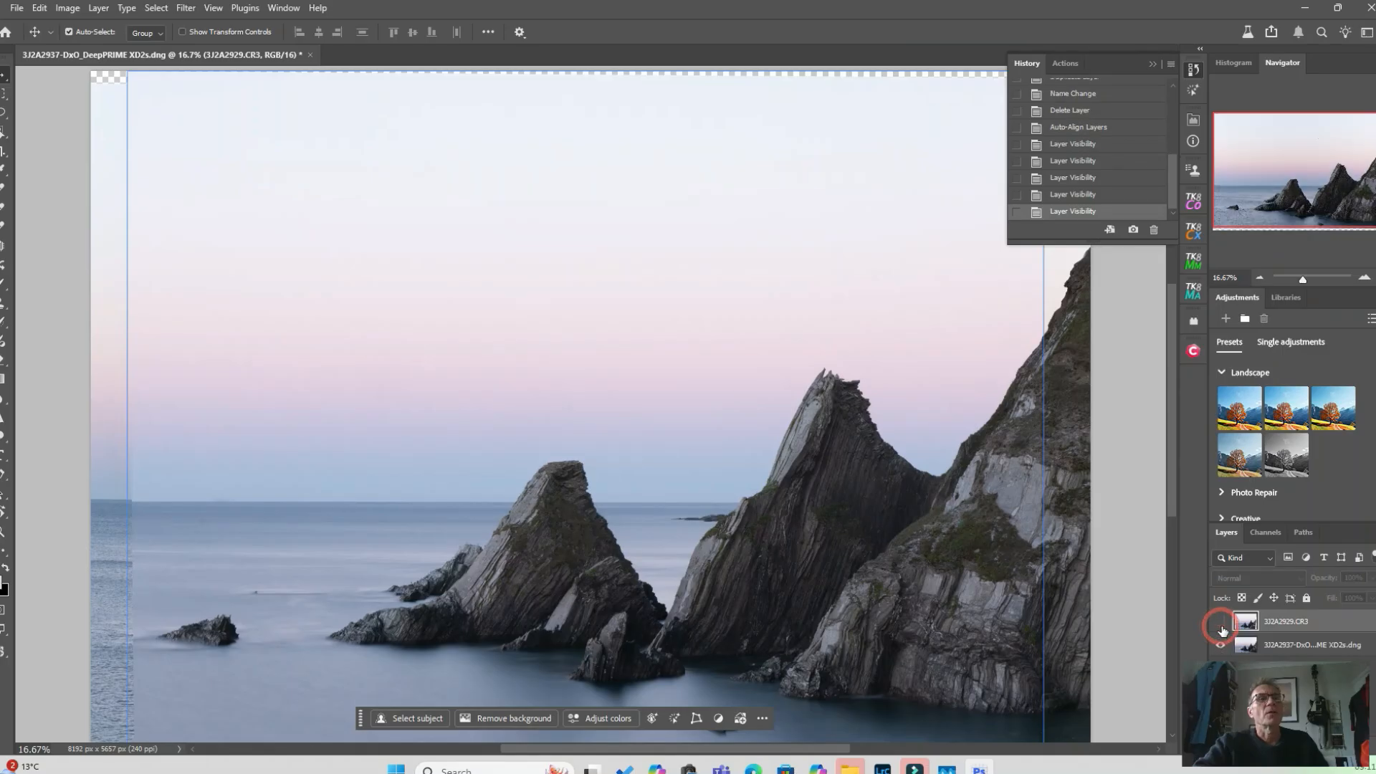
click(1222, 623)
click(1222, 623)
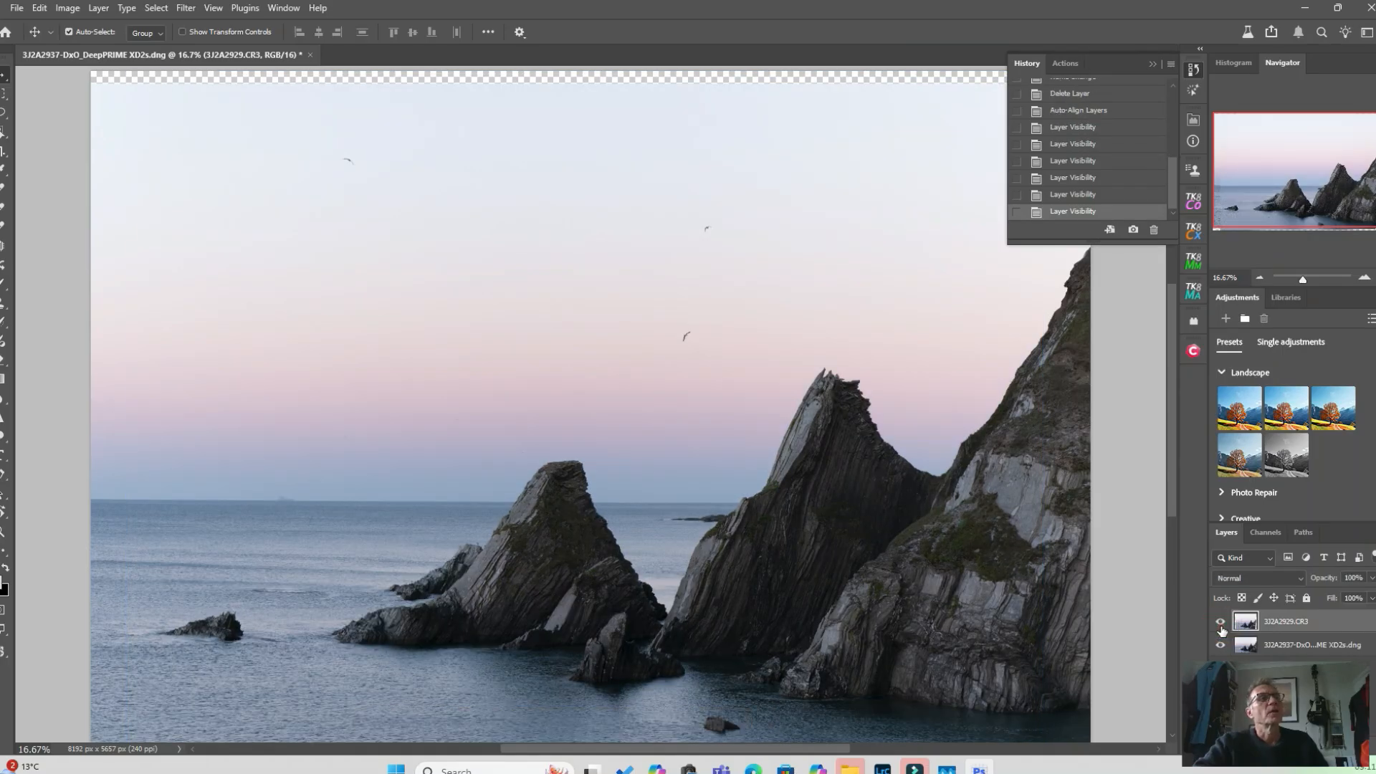
Rename the 3J2A2929.CR3 layer to Sea and the 3J2A2937-DxO_DeepPRIME XD2s layer to Sky.
double_click(1273, 624)
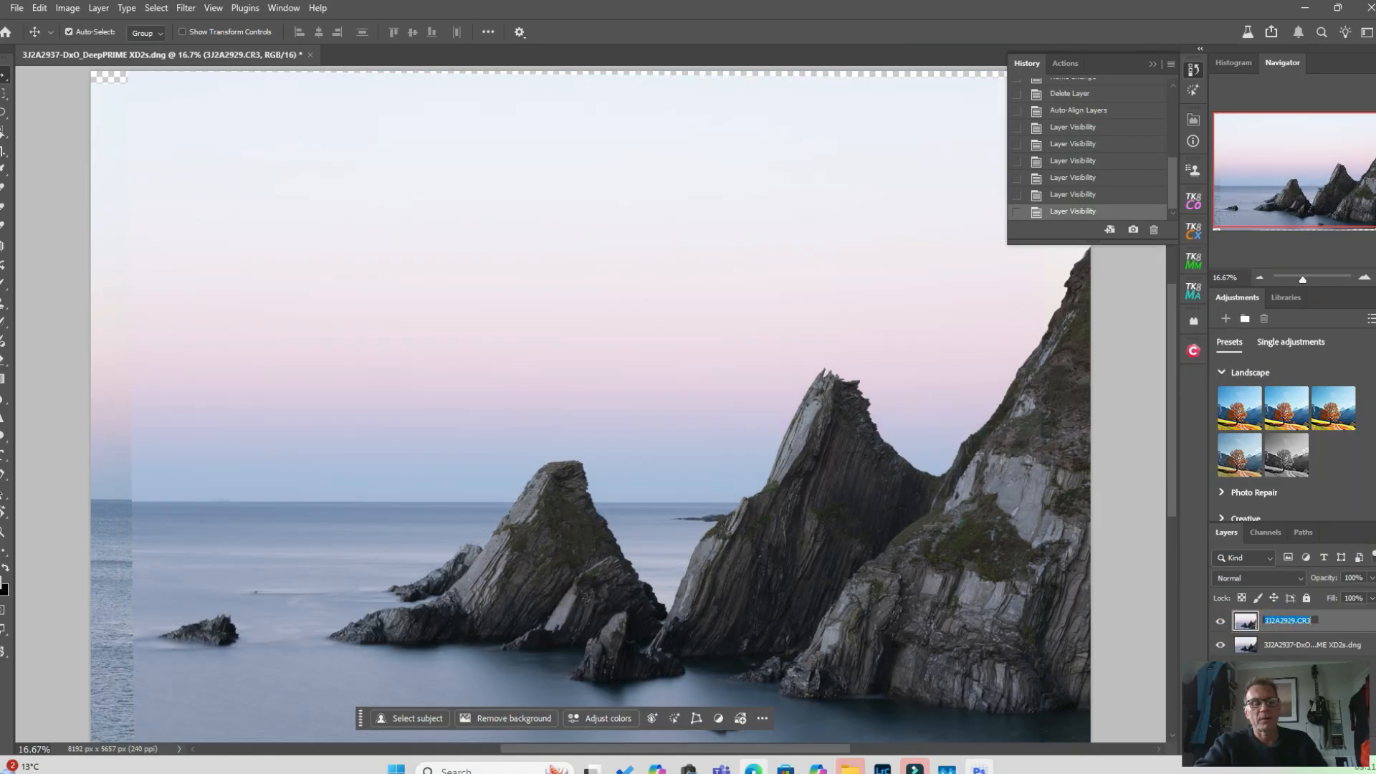
mouse_move(753, 768)
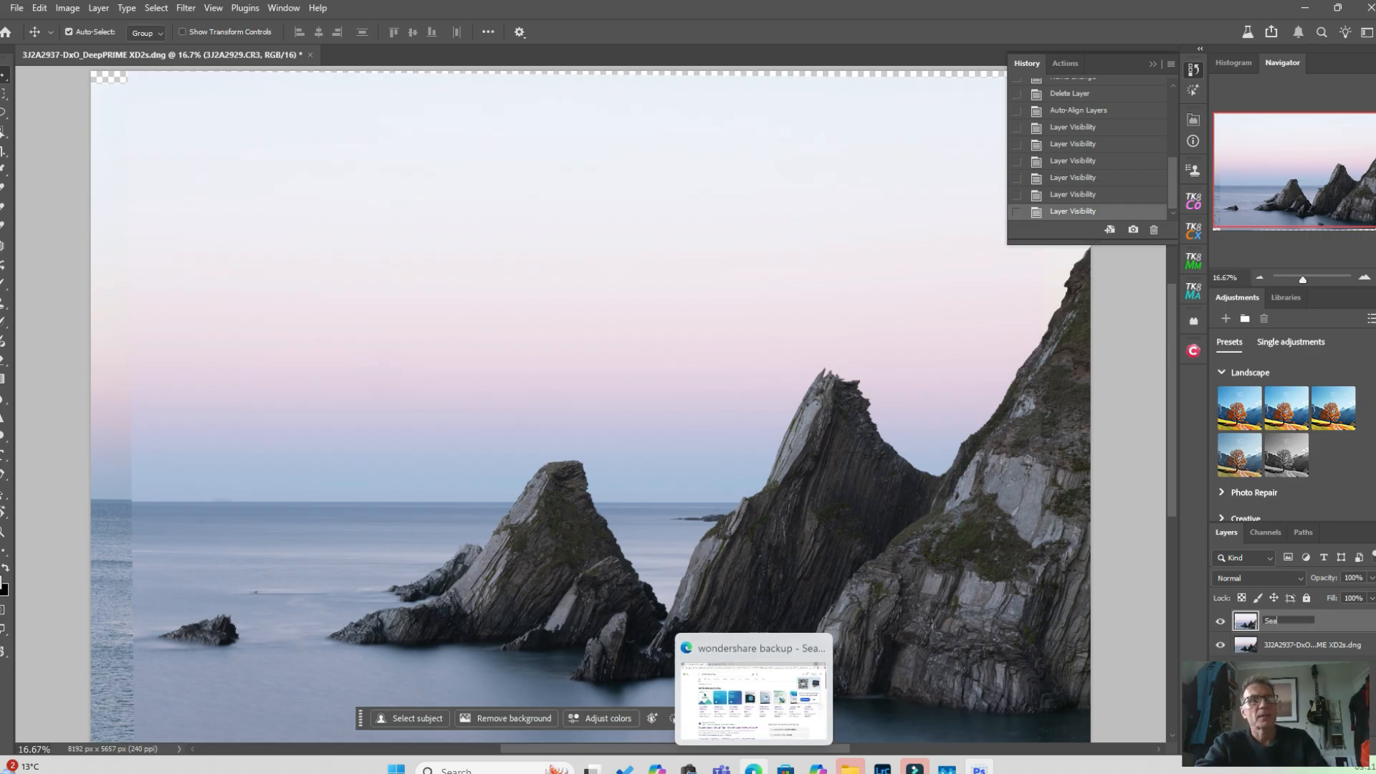
click(1305, 645)
double_click(1303, 645)
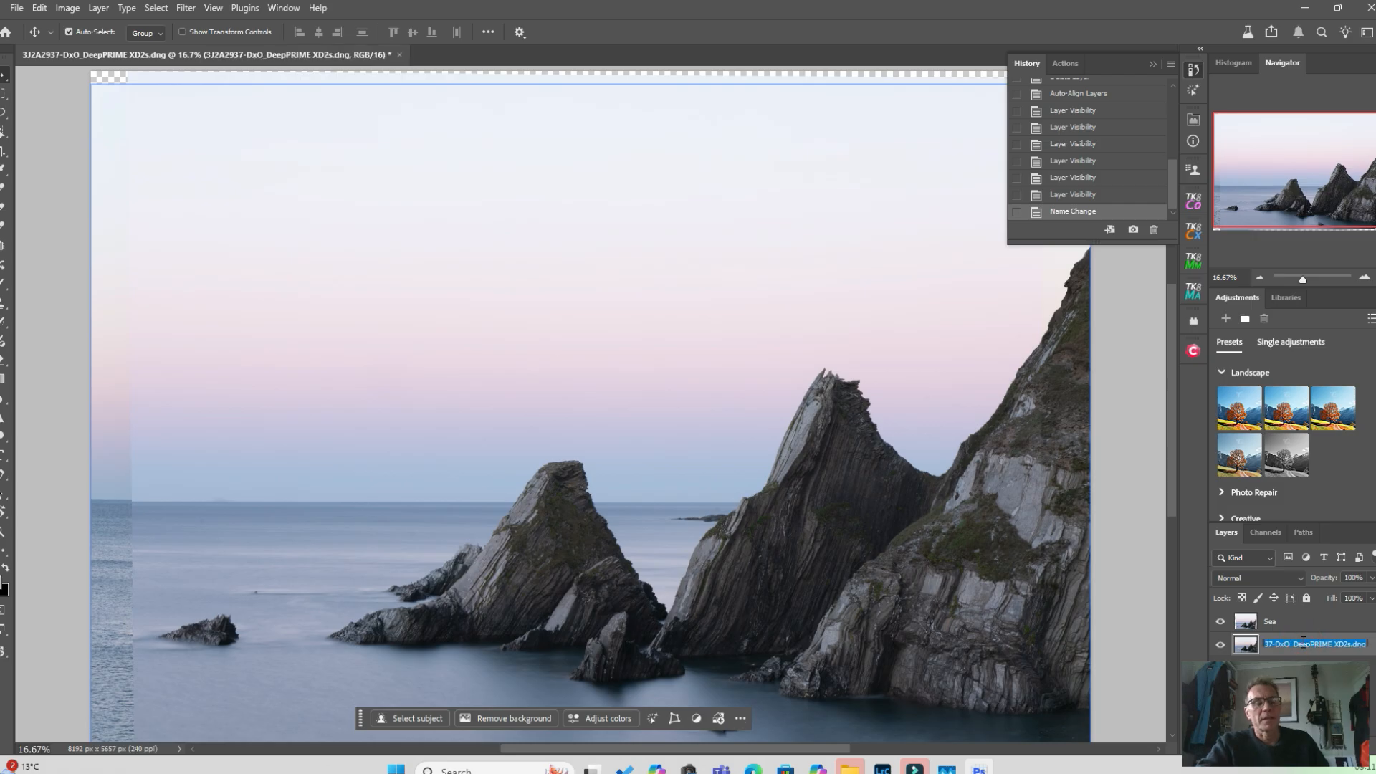
text(Sky)
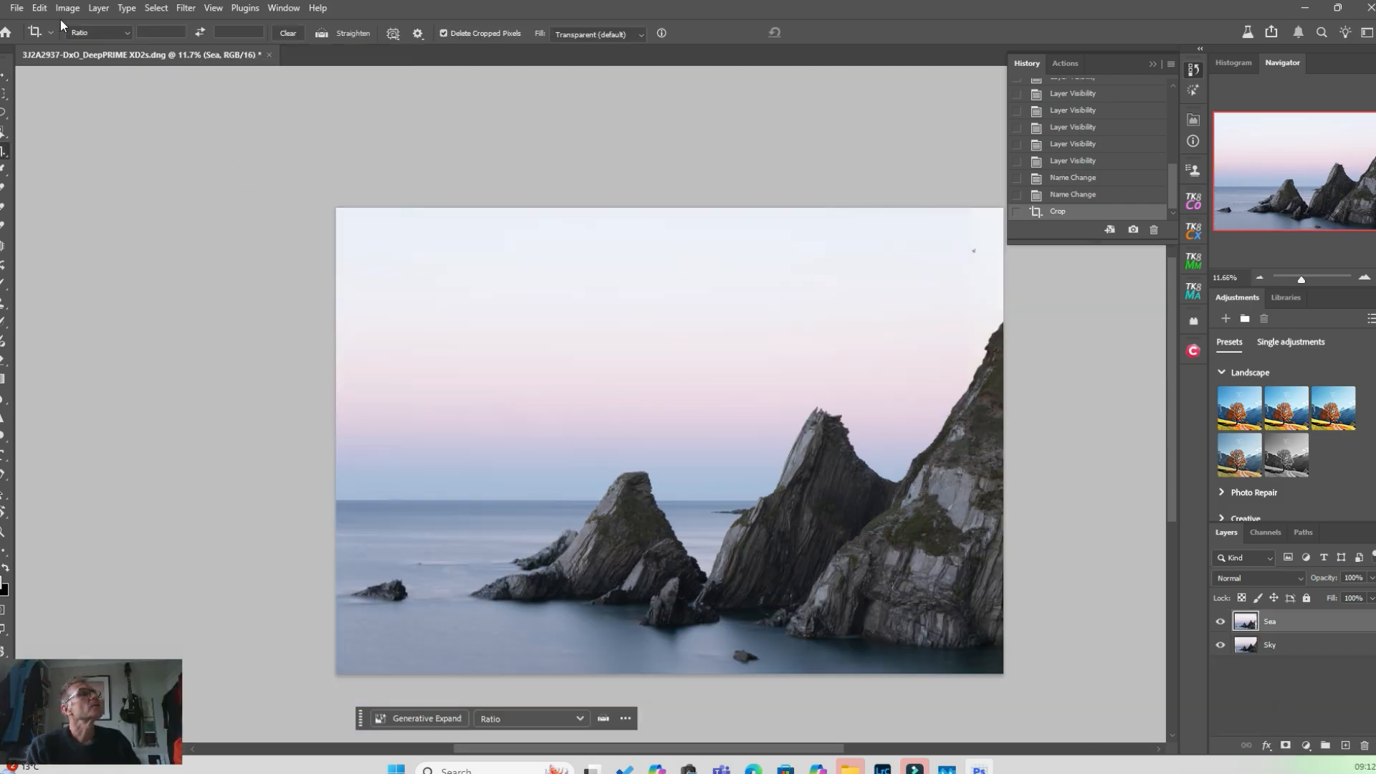
Mask the Sea layer with an automatic sky selection and invert the mask.
click(40, 9)
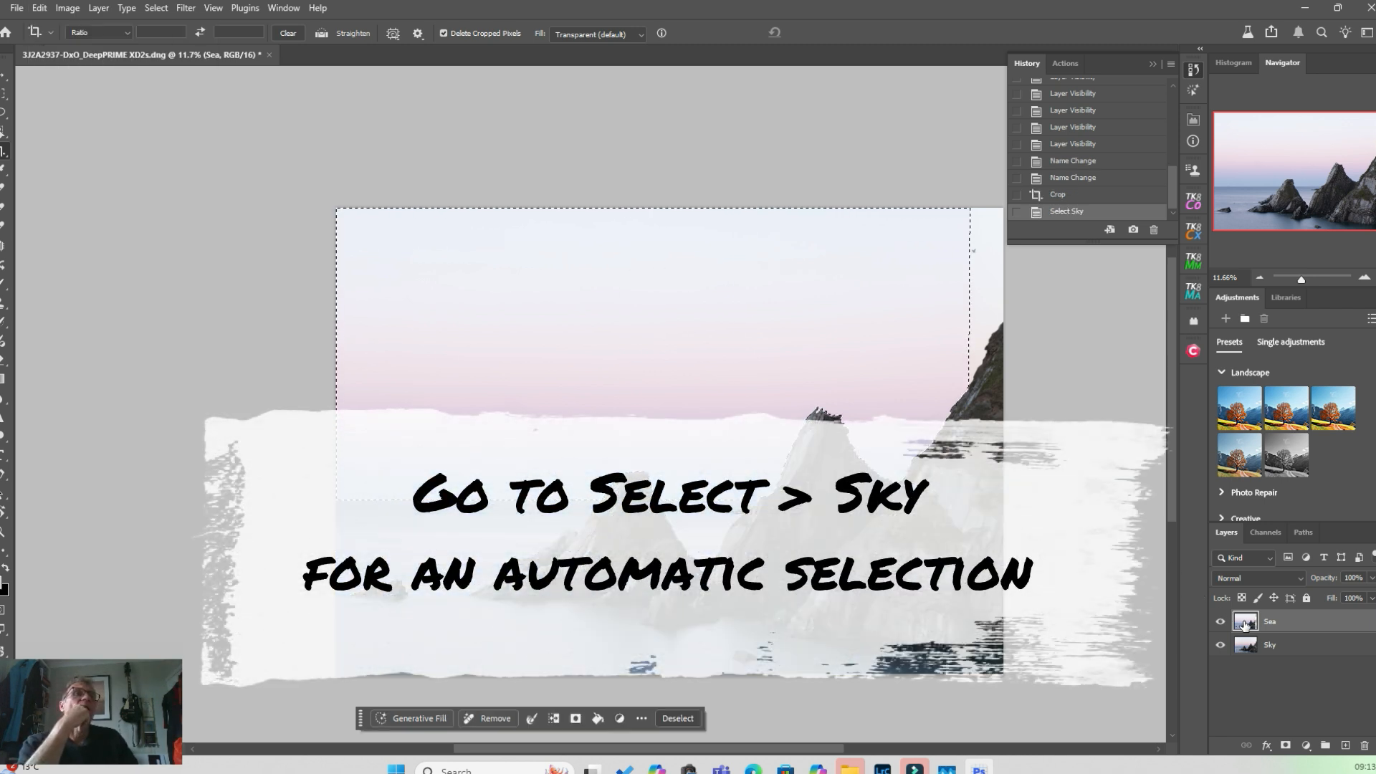
click(1286, 747)
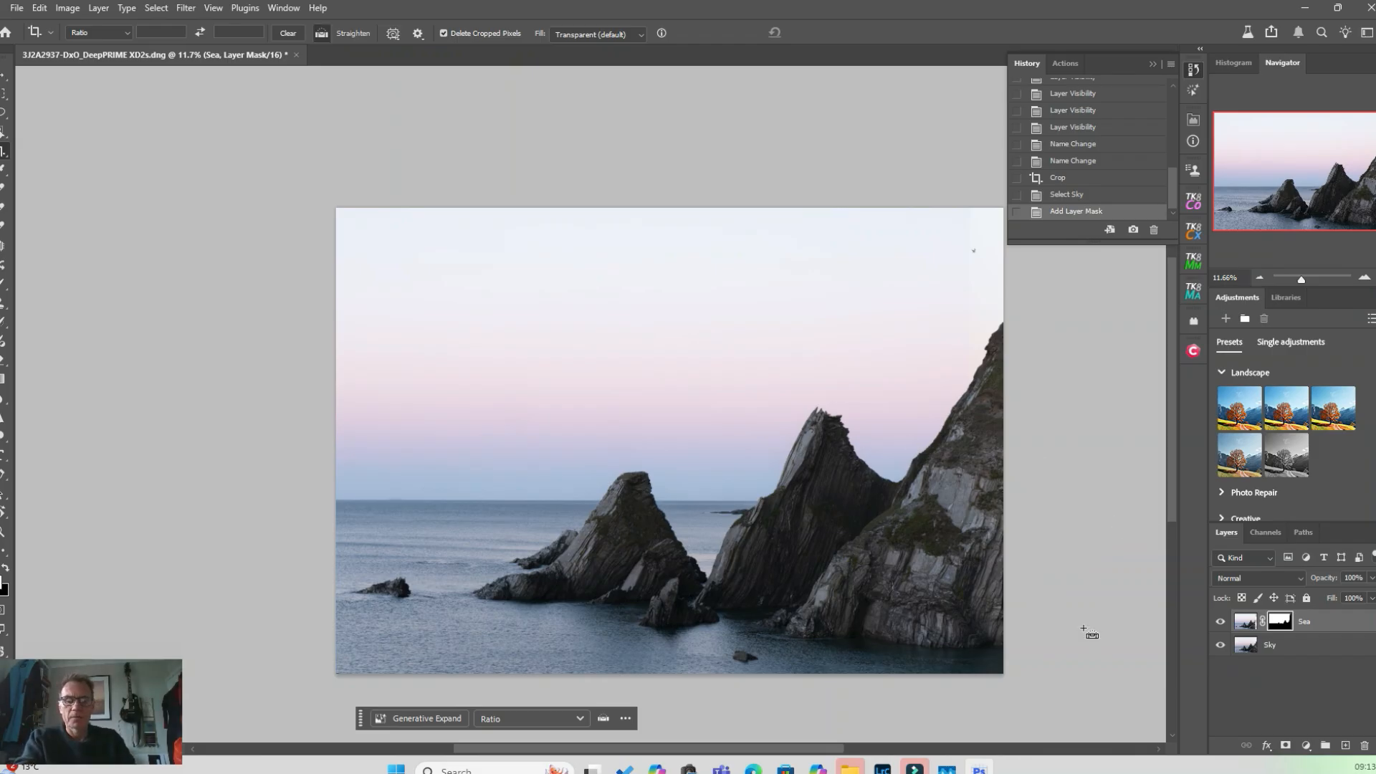
key(ctrl+i)
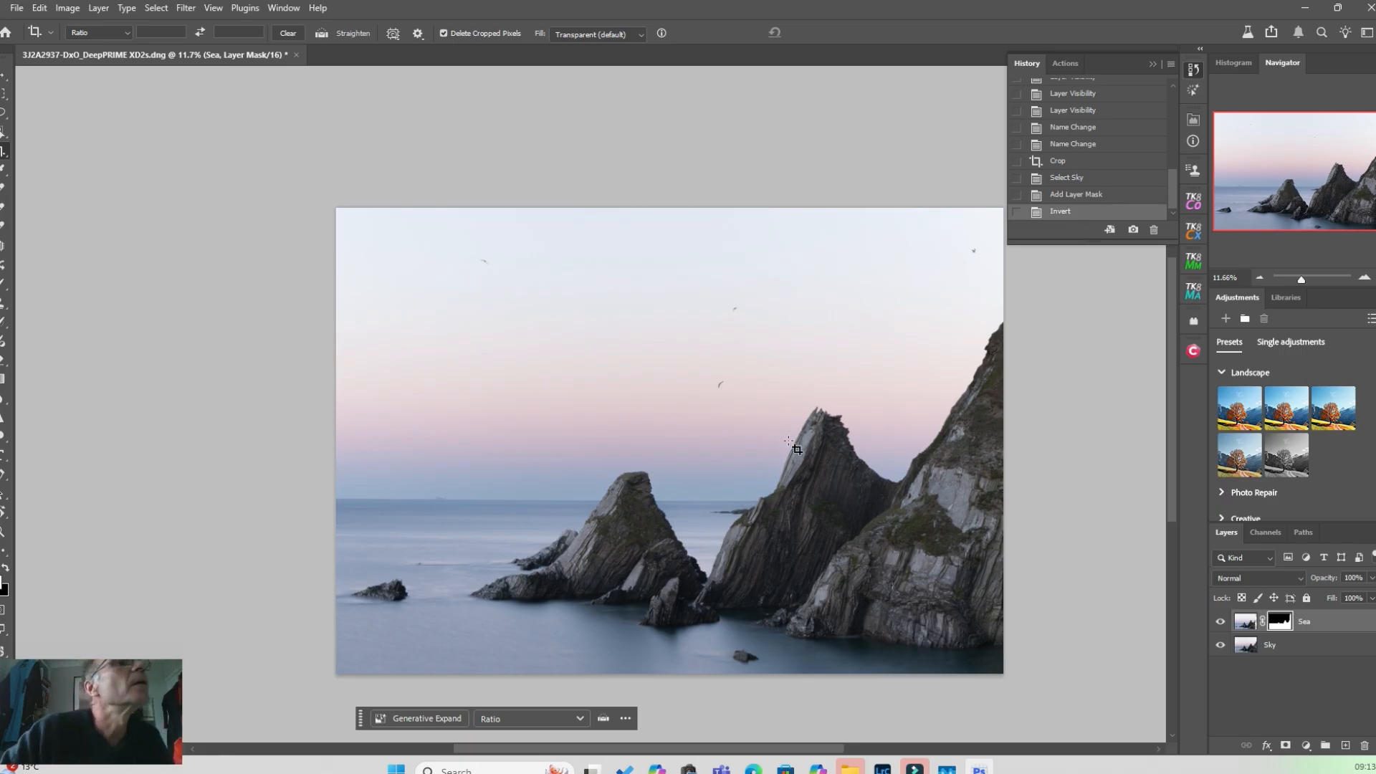
Examine the masked blend up close along the rock edges, the horizon and the birds in the sky.
scroll(702, 396, up, 5)
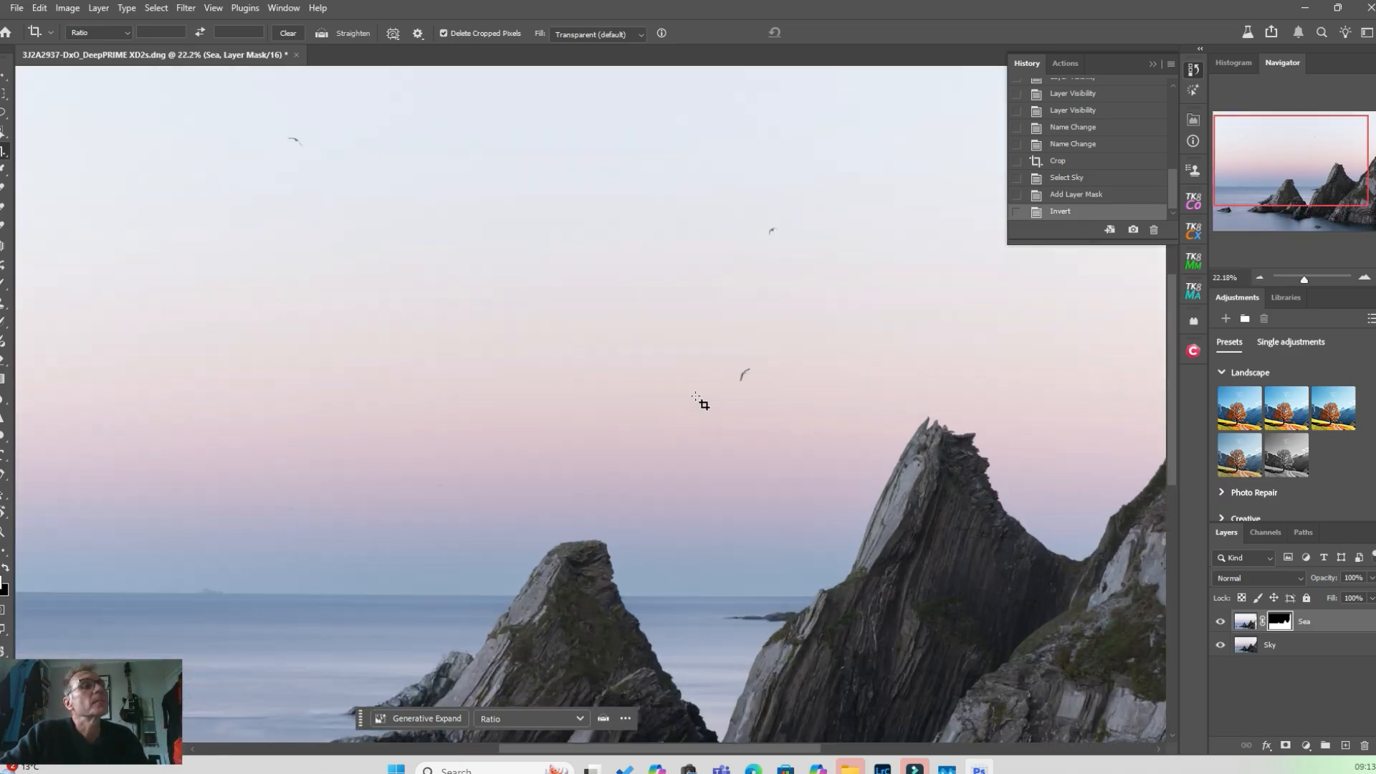
drag(709, 750, 751, 750)
drag(1265, 192, 1263, 233)
scroll(617, 429, up, 3)
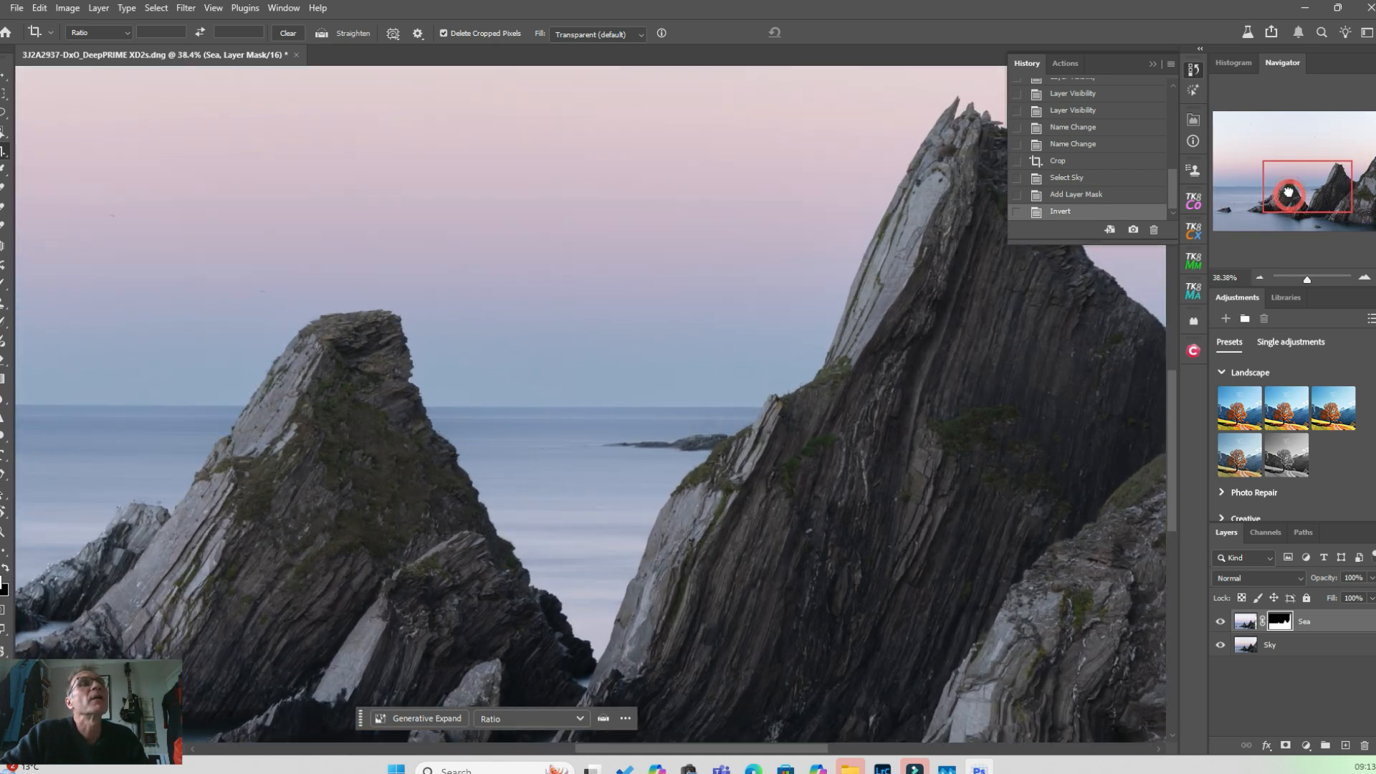
drag(1266, 191, 1291, 169)
scroll(1288, 173, up, 3)
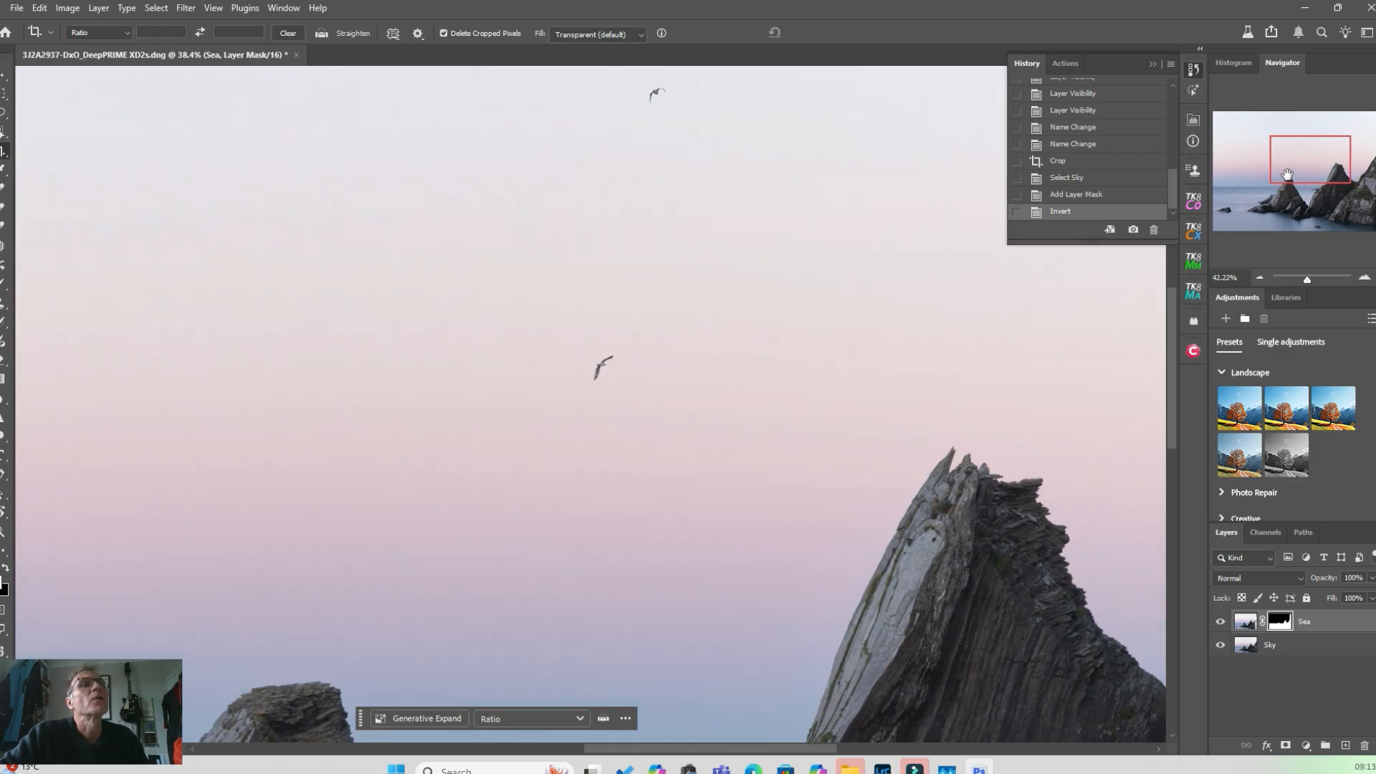
Stamp the visible Sea and Sky layers into a new merged layer at the top of the stack.
mouse_move(1287, 170)
mouse_down()
mouse_move(1234, 184)
mouse_move(1290, 187)
mouse_up()
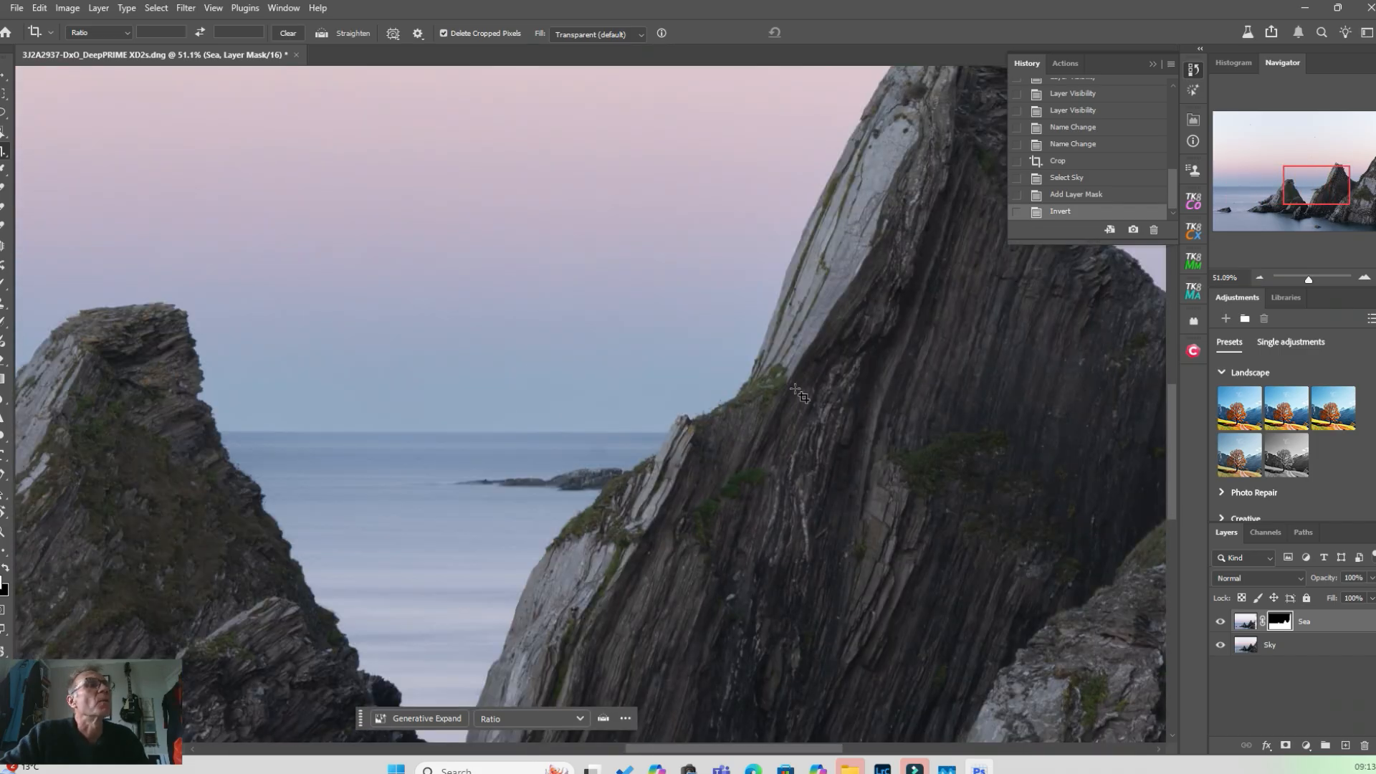
scroll(798, 393, down, 6)
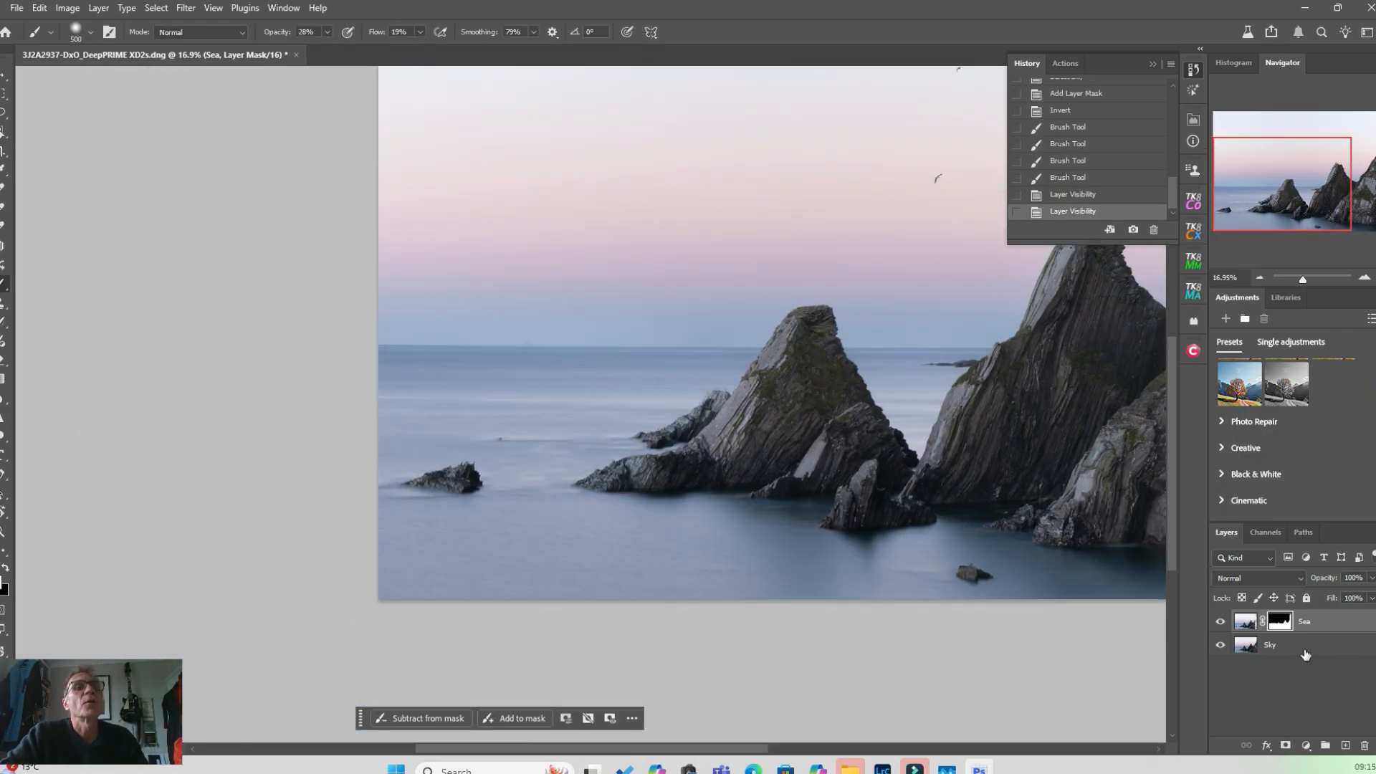
click(1324, 615)
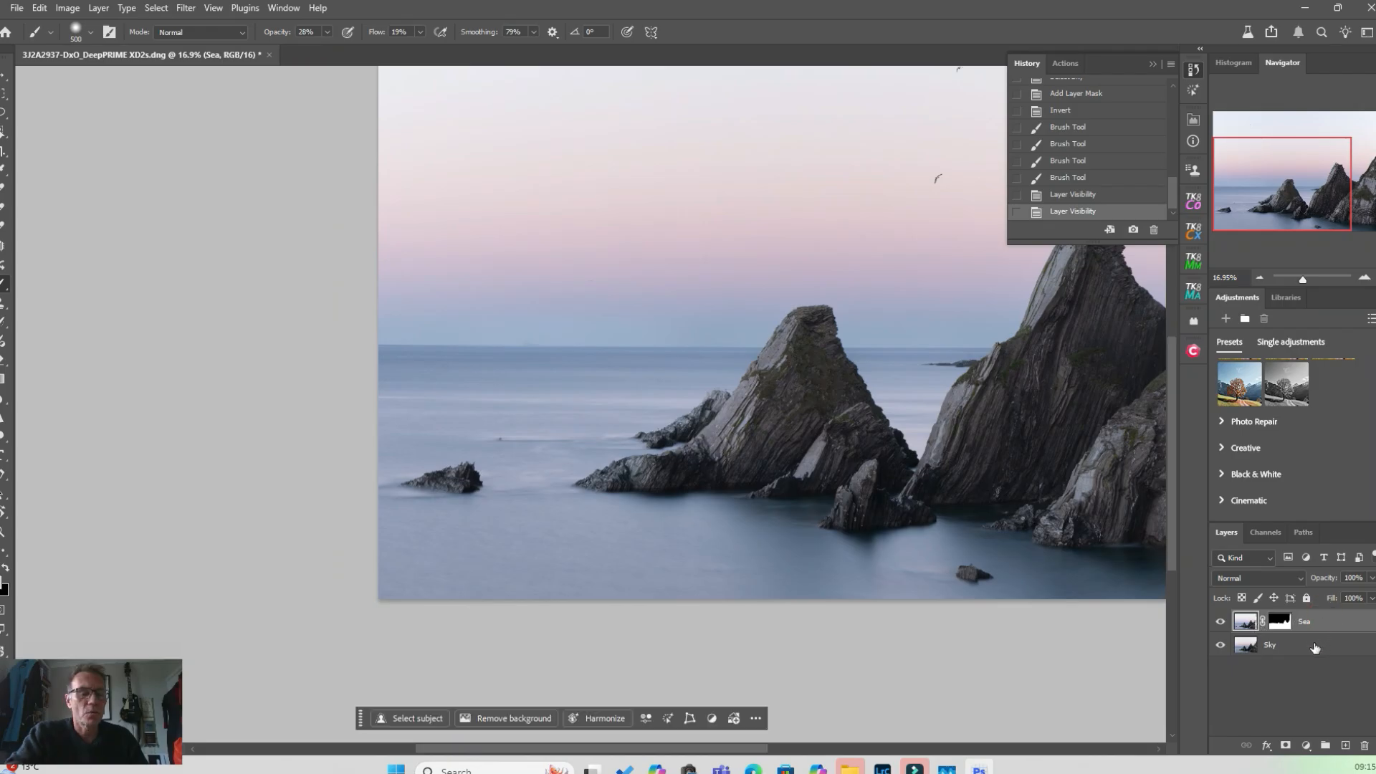
ctrl+click(1316, 646)
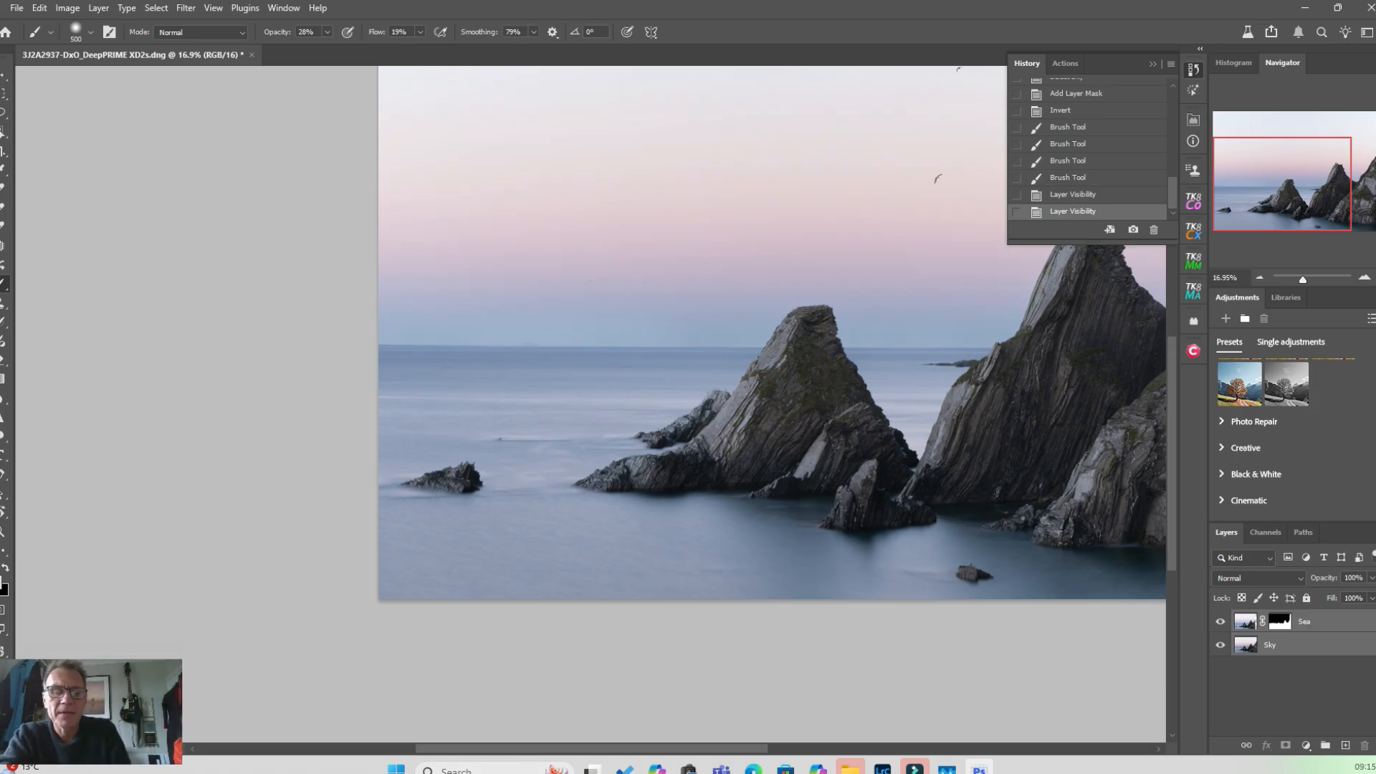
key(ctrl+shift+alt+e)
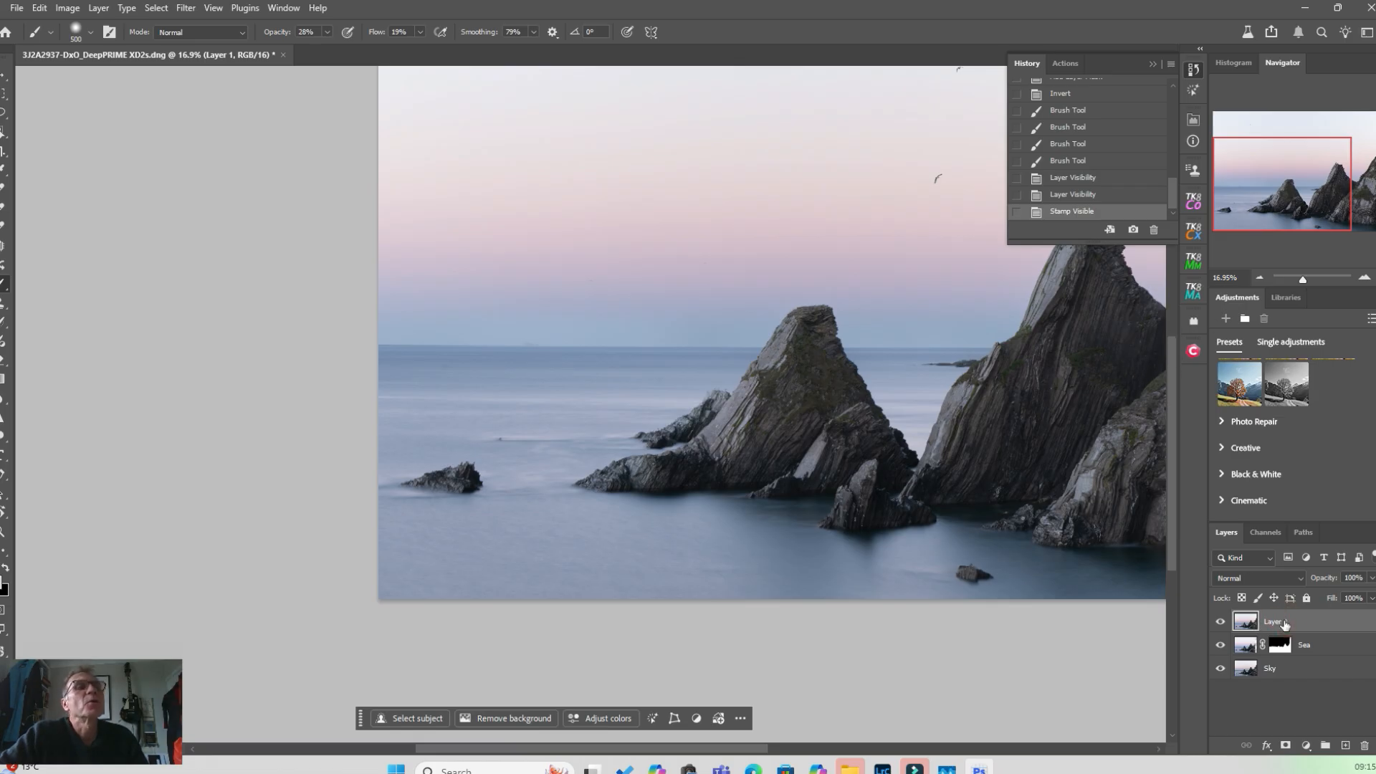
Open the merged layer in Nik 8 Color Efex without importing the Sea mask.
drag(713, 750, 777, 752)
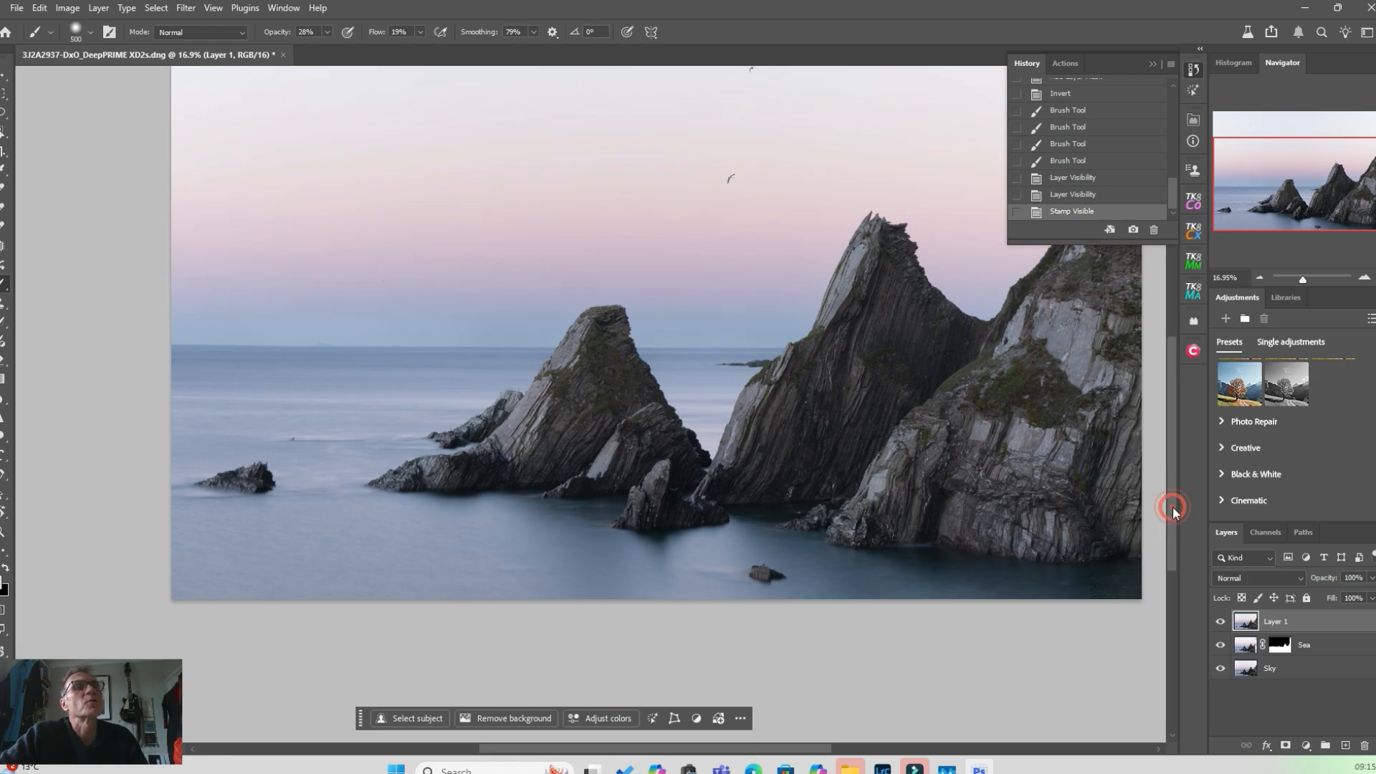
drag(1173, 507, 1177, 462)
drag(751, 750, 796, 748)
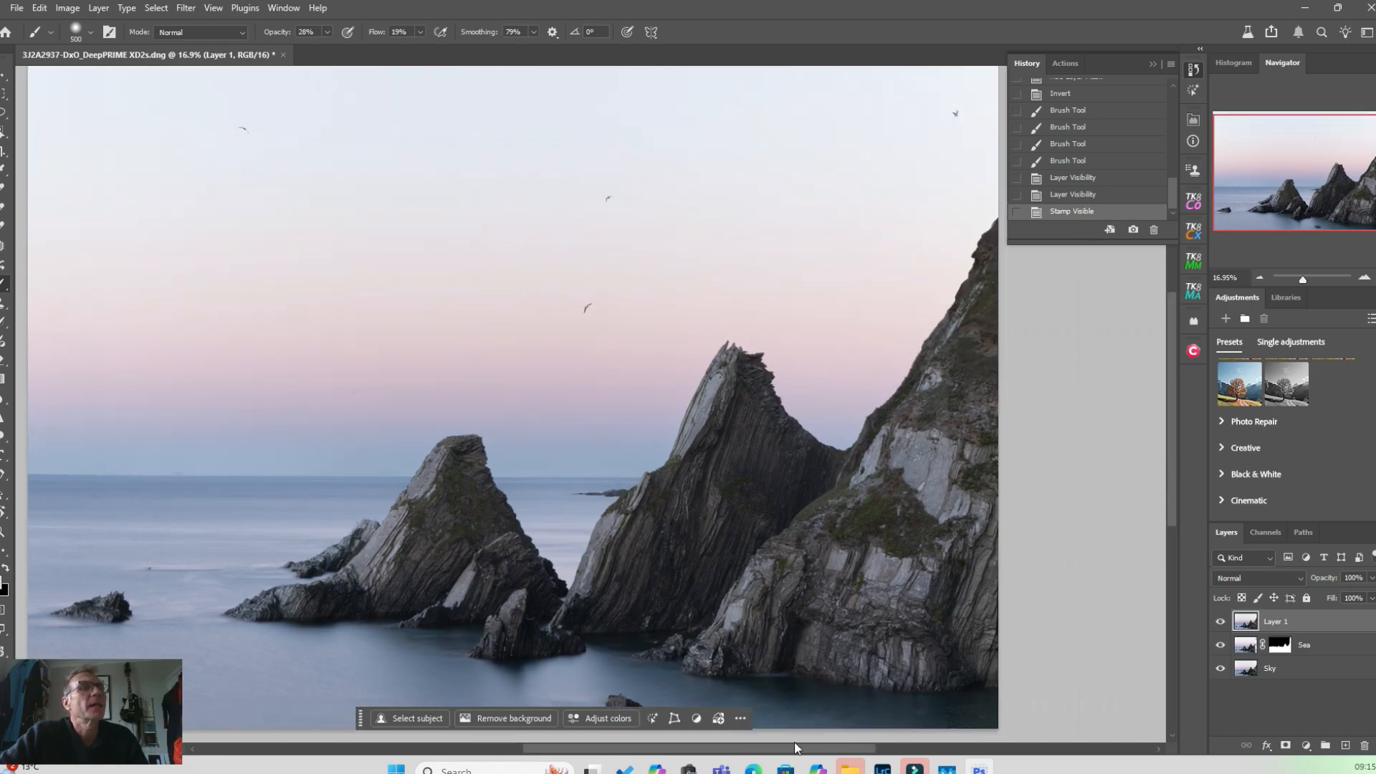
scroll(845, 643, down, 2)
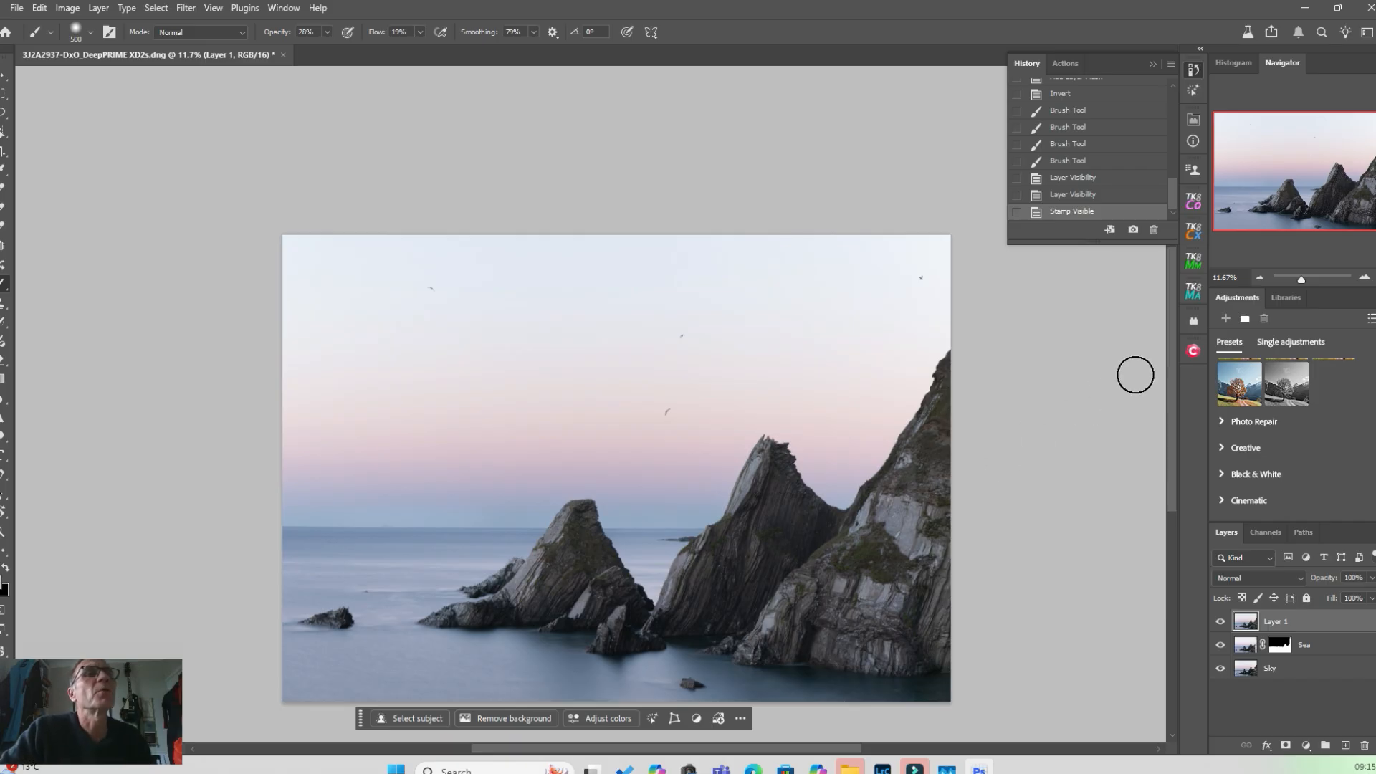
click(1193, 354)
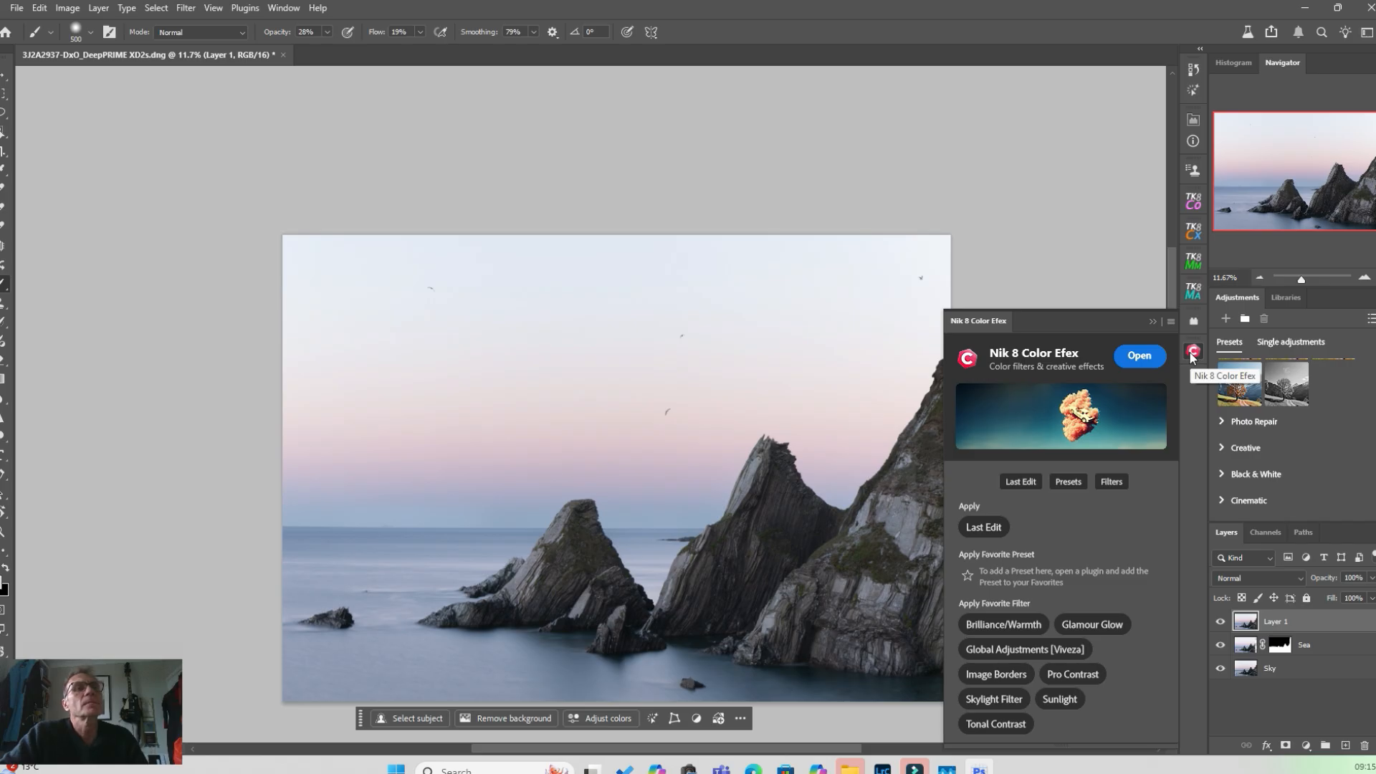
click(1139, 355)
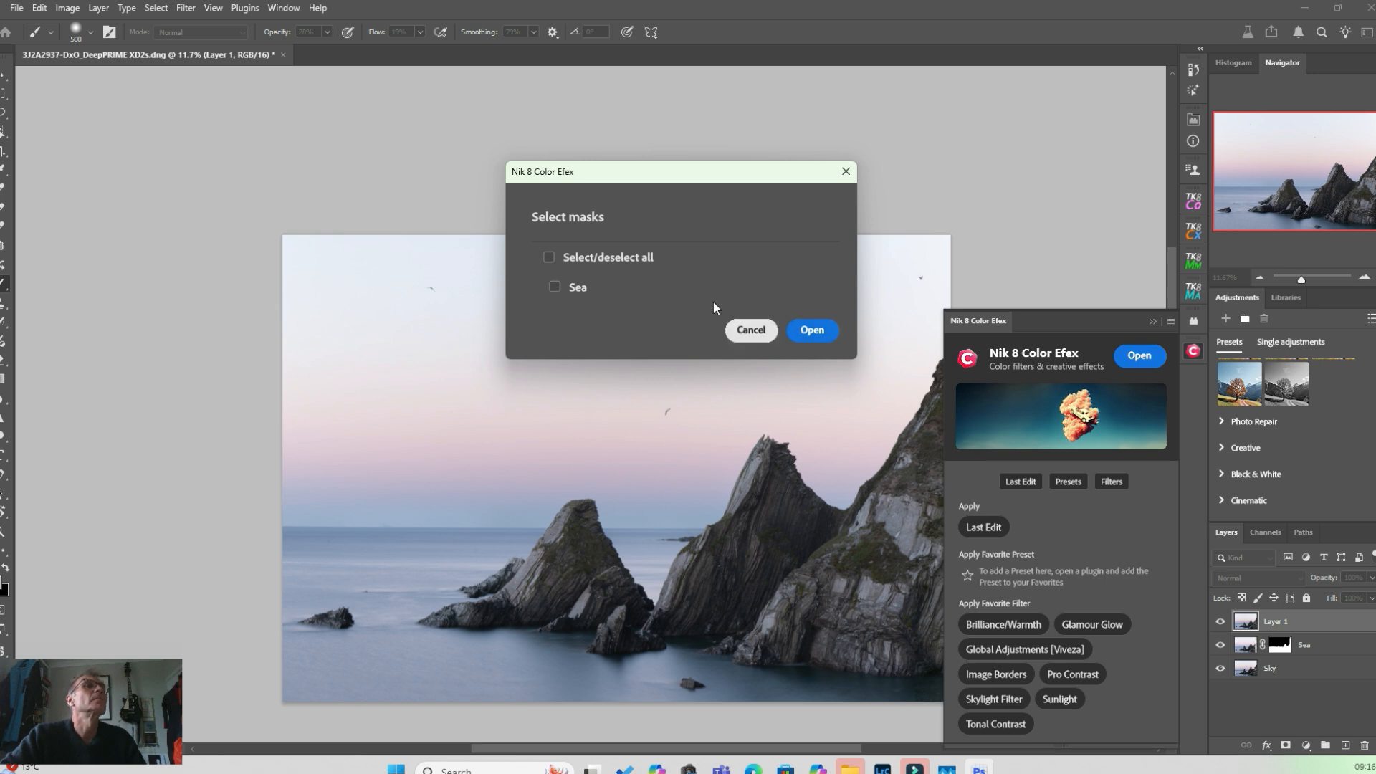
click(812, 329)
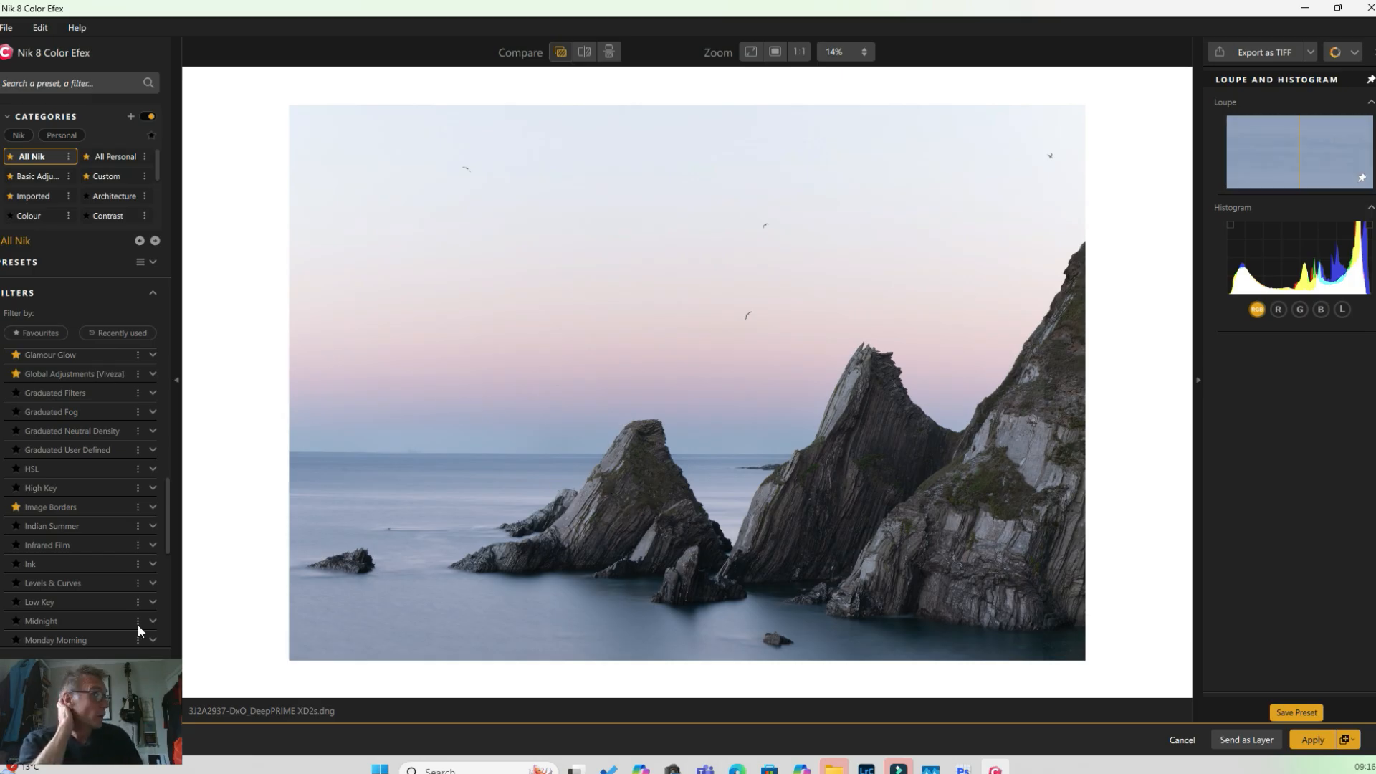
Add the Skylight Filter at a strength of 10 and compare the image with and without its effect.
drag(164, 531, 181, 622)
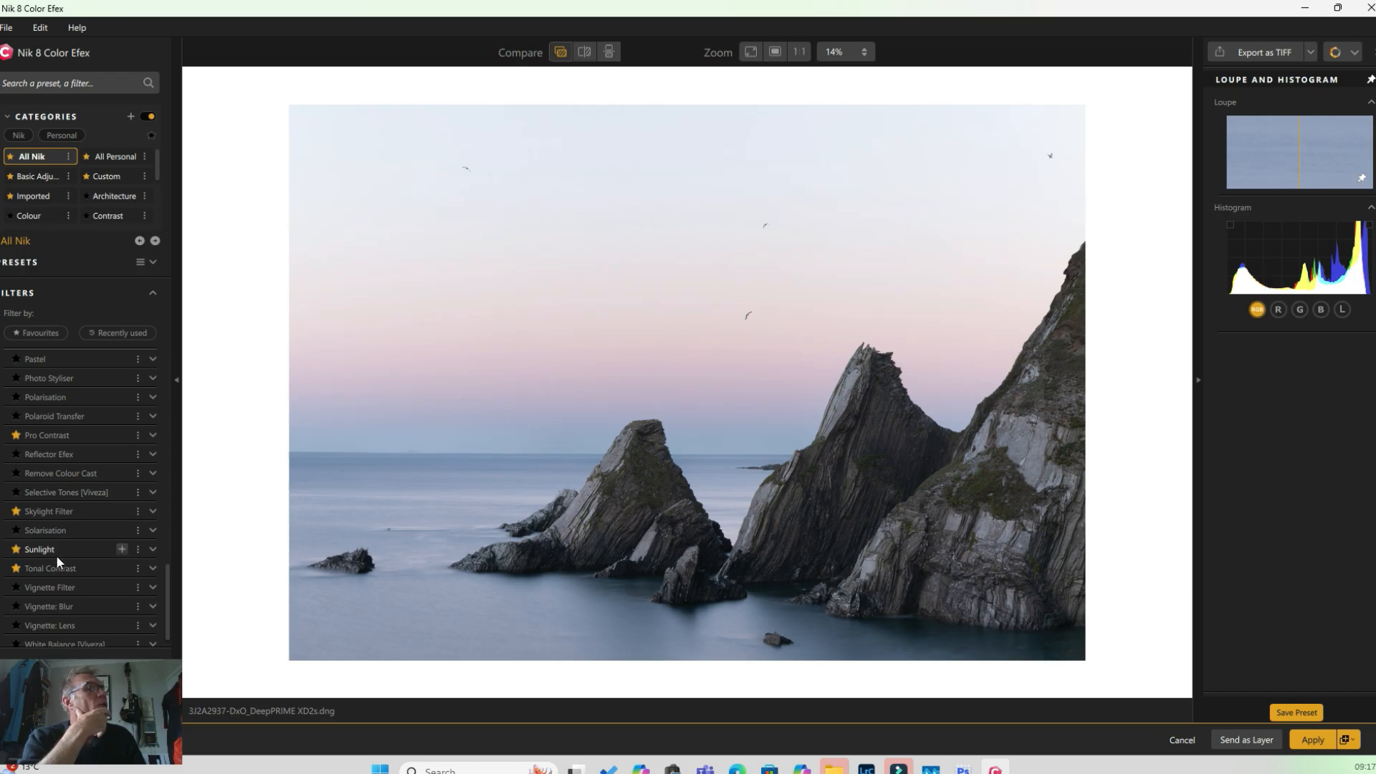
click(122, 511)
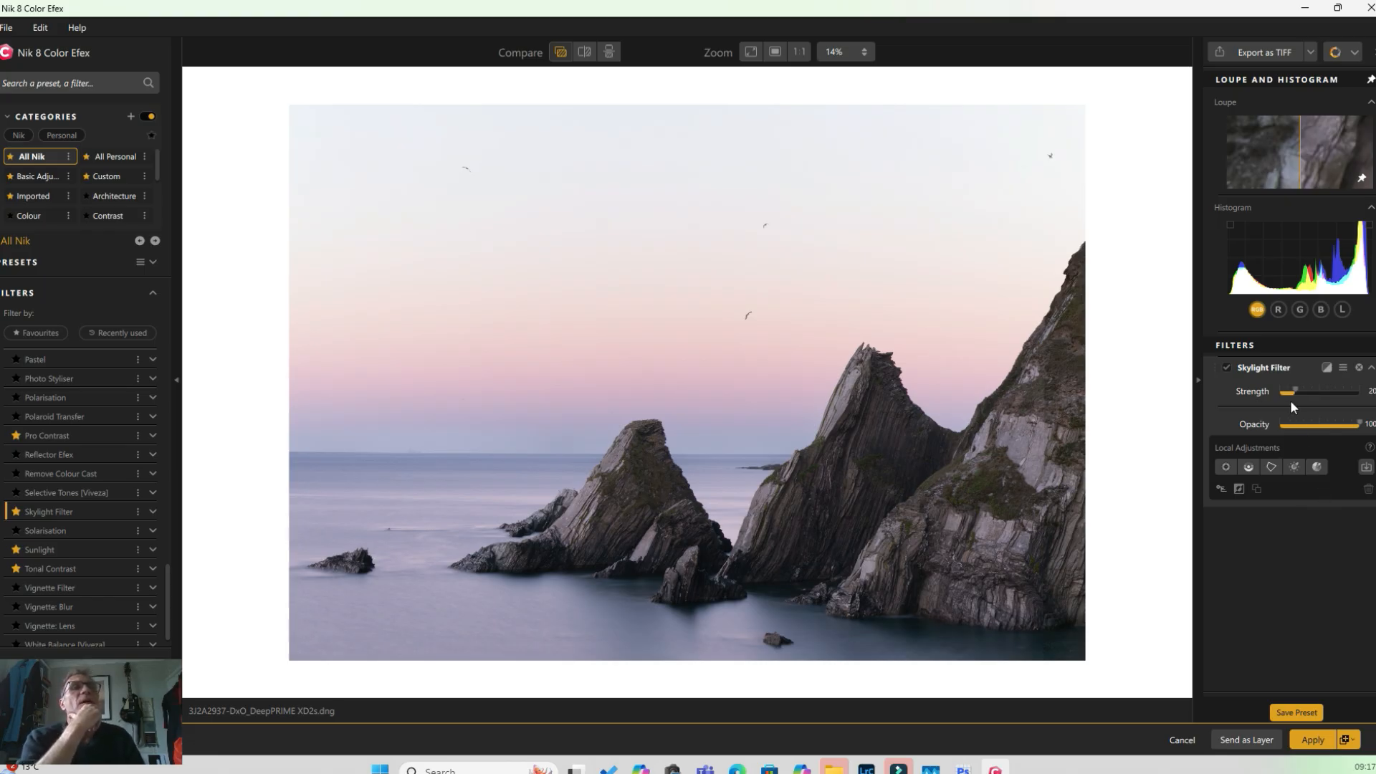
drag(1296, 387, 1291, 391)
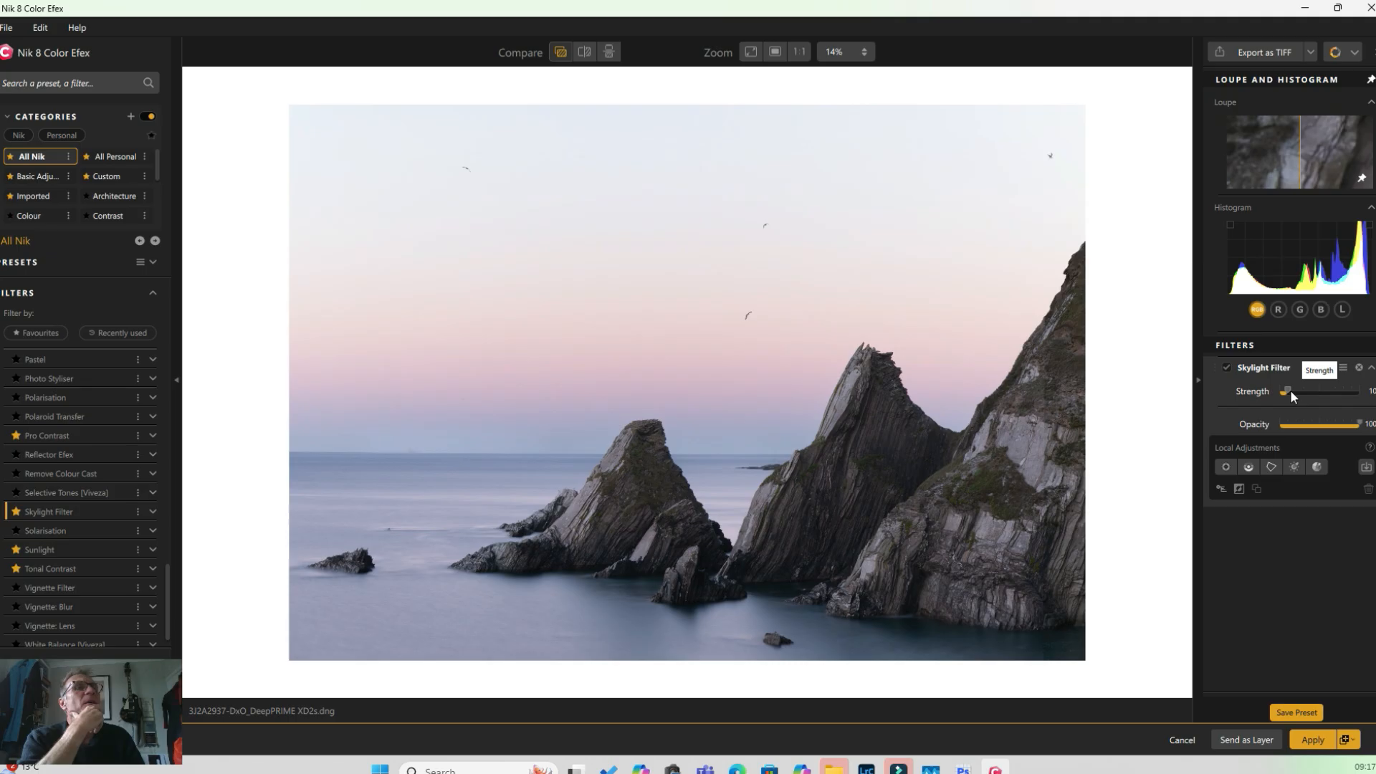
click(1226, 367)
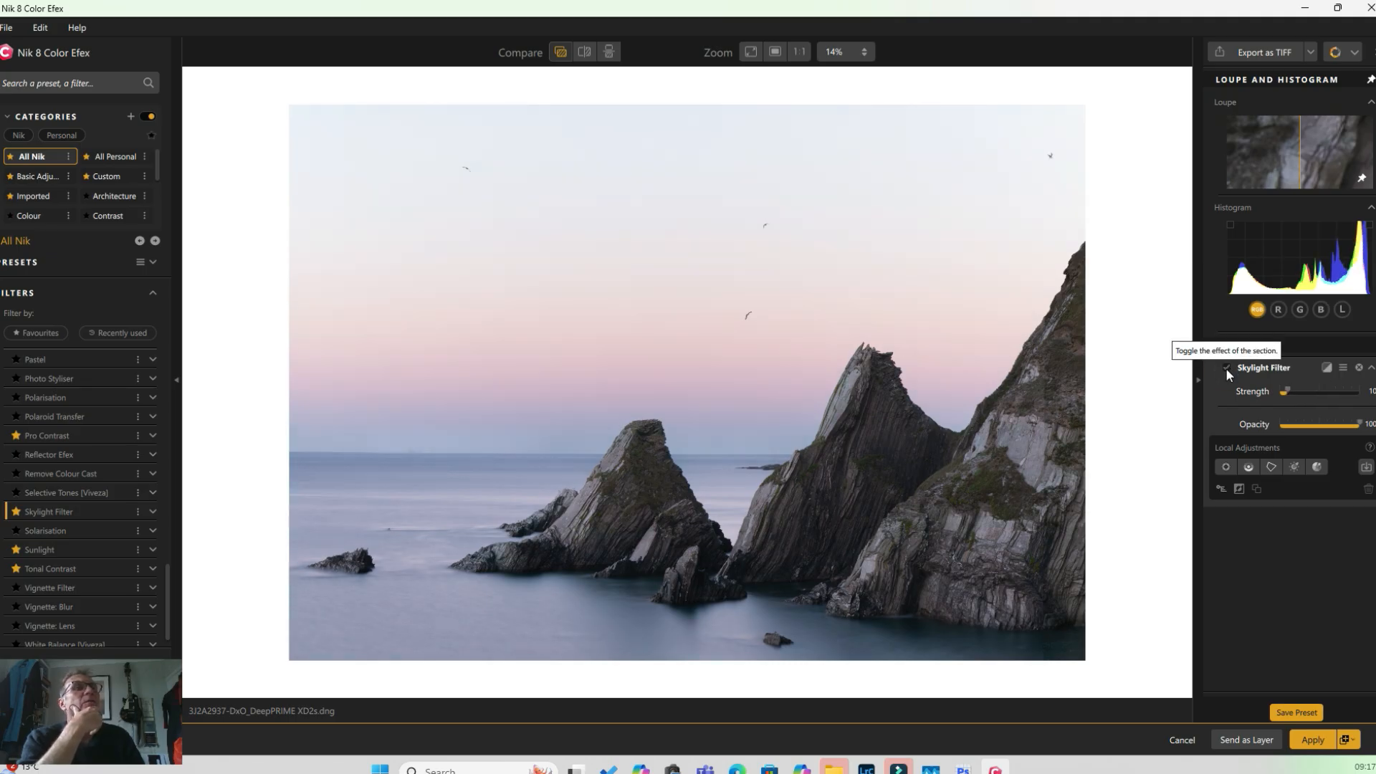
click(1226, 368)
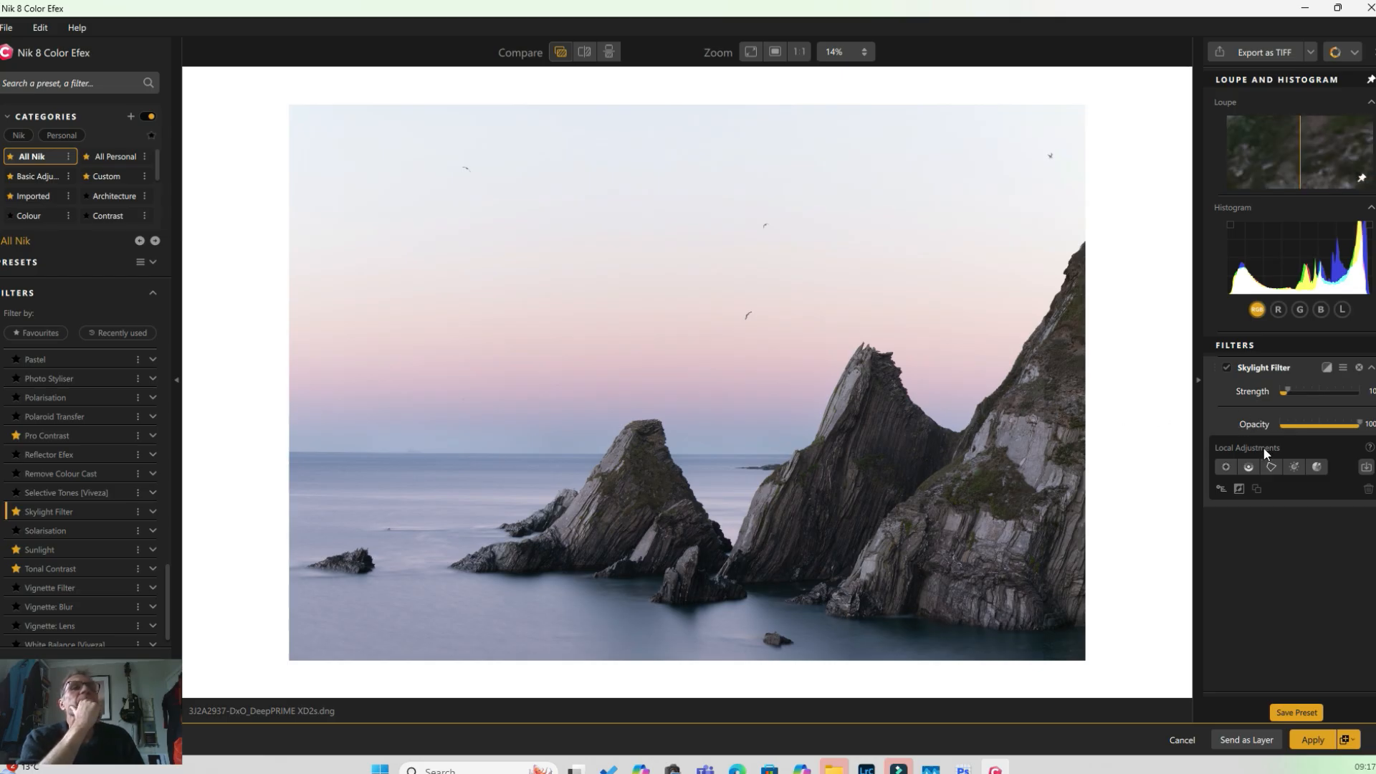
Place an elliptical control point with 0% opacity on the large cliff and show the mask for all local adjustments.
click(1225, 468)
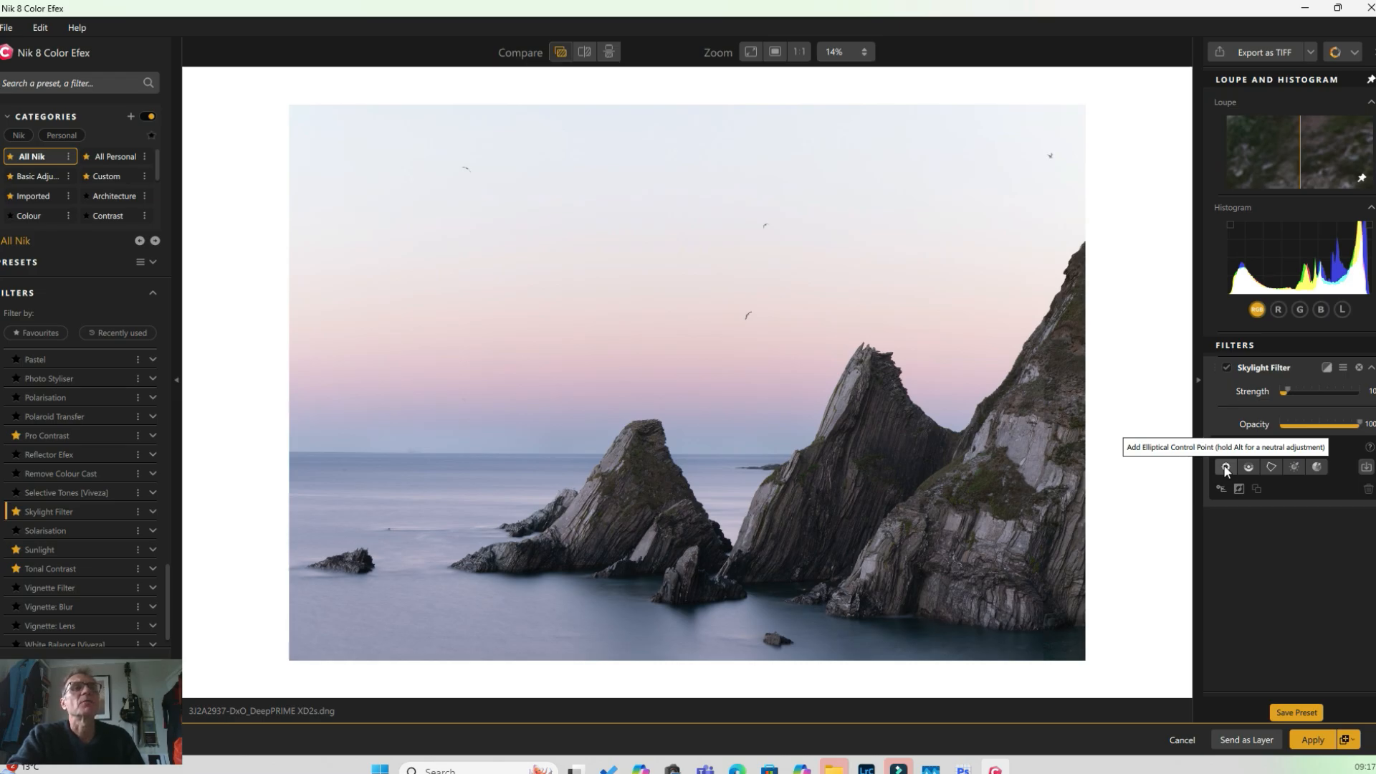
click(1226, 468)
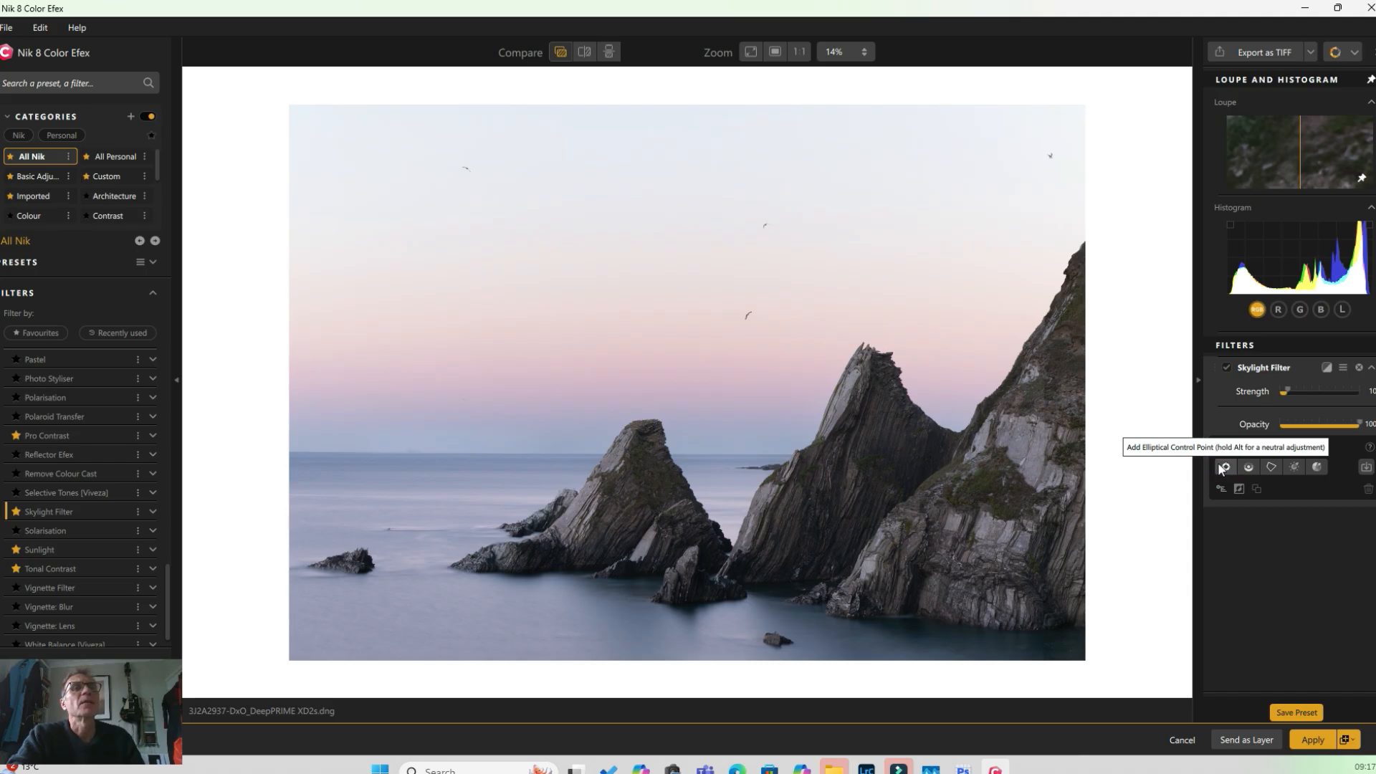
click(1001, 514)
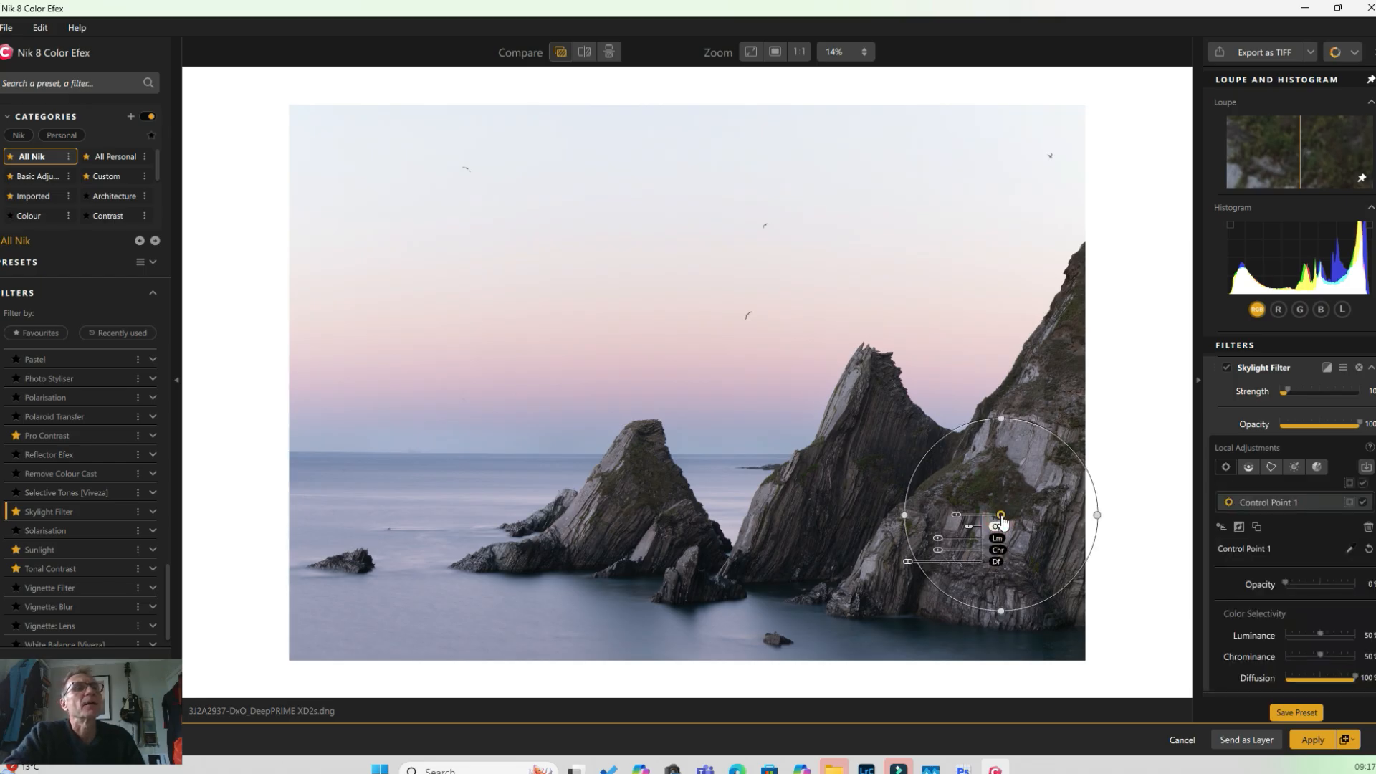
drag(982, 541, 1013, 526)
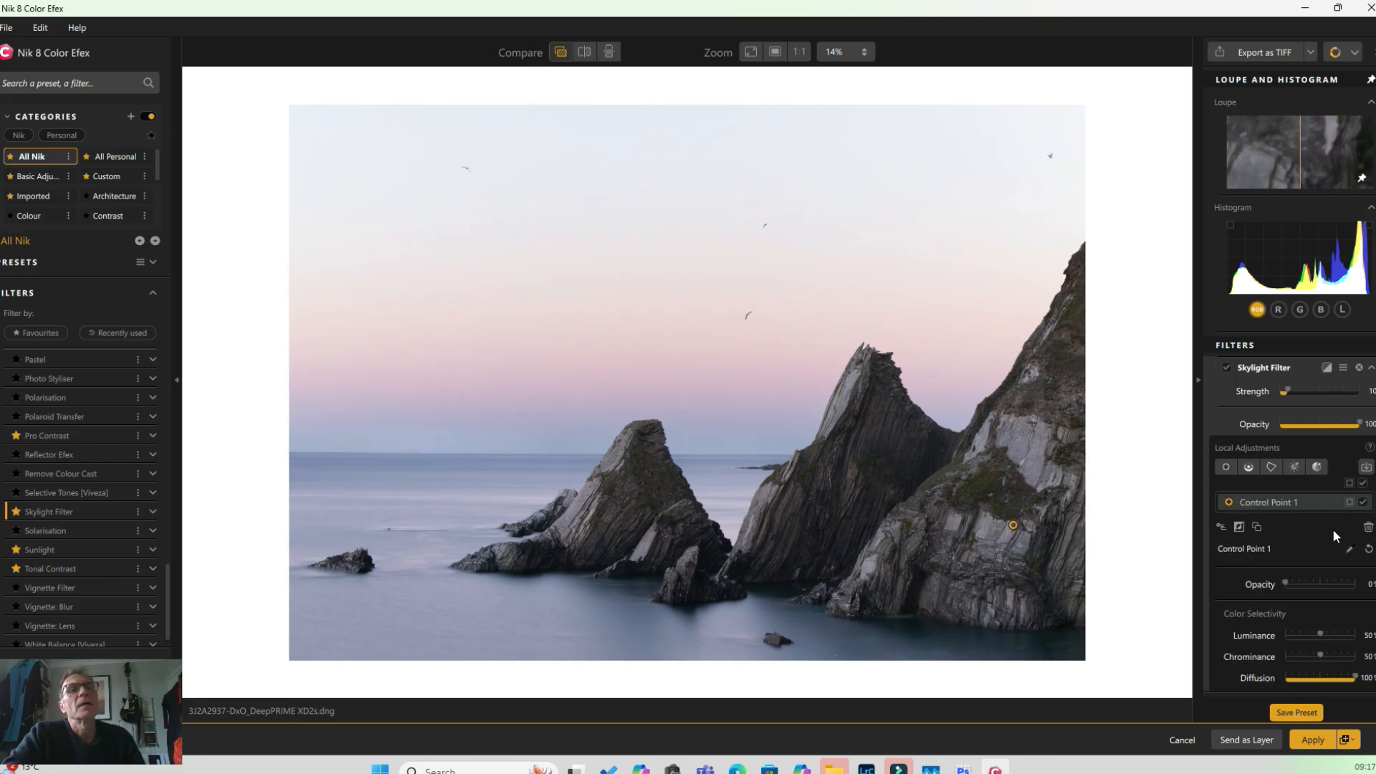
click(1348, 486)
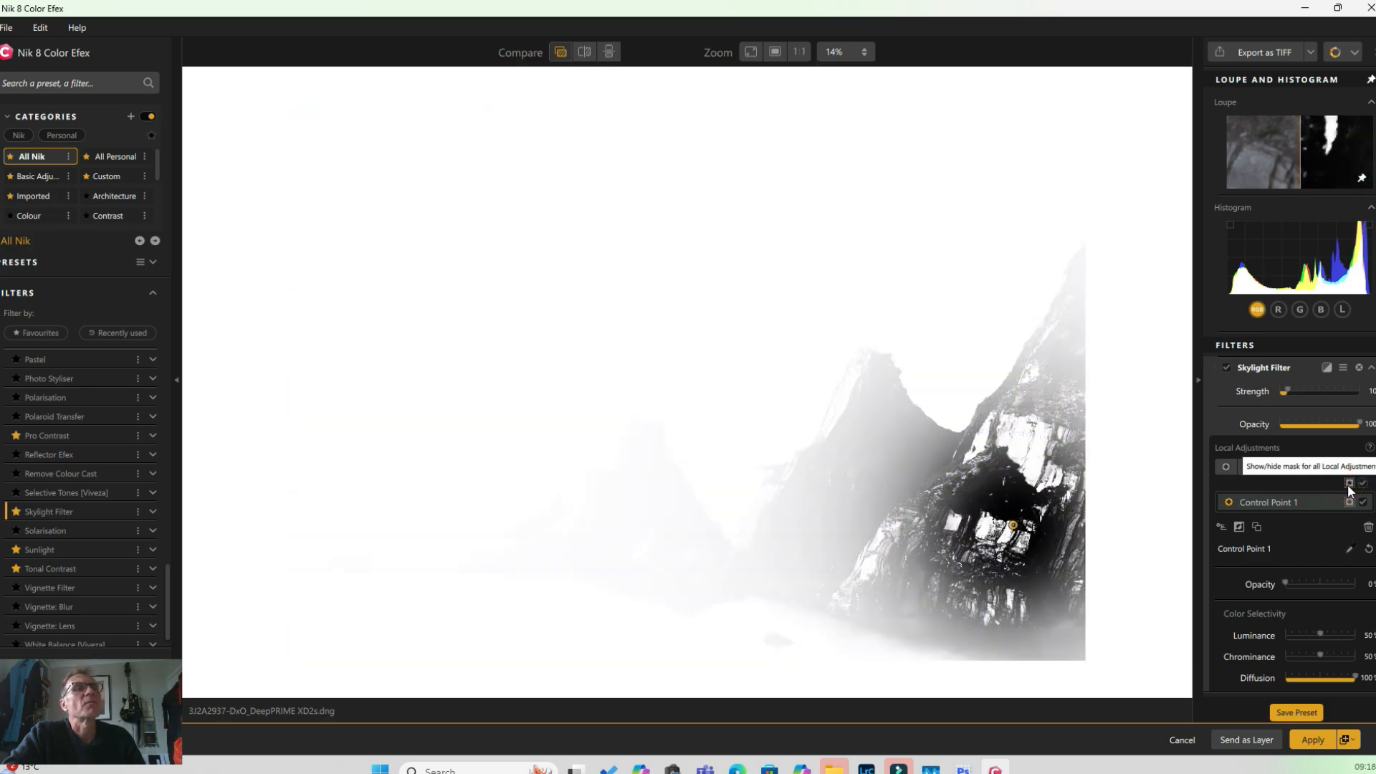
Duplicate the control point across the three main rocks, making ten points that exclude them from the Skylight Filter, and hide the mask.
drag(1013, 526, 651, 564)
alt+click(665, 576)
alt+click(651, 565)
click(719, 563)
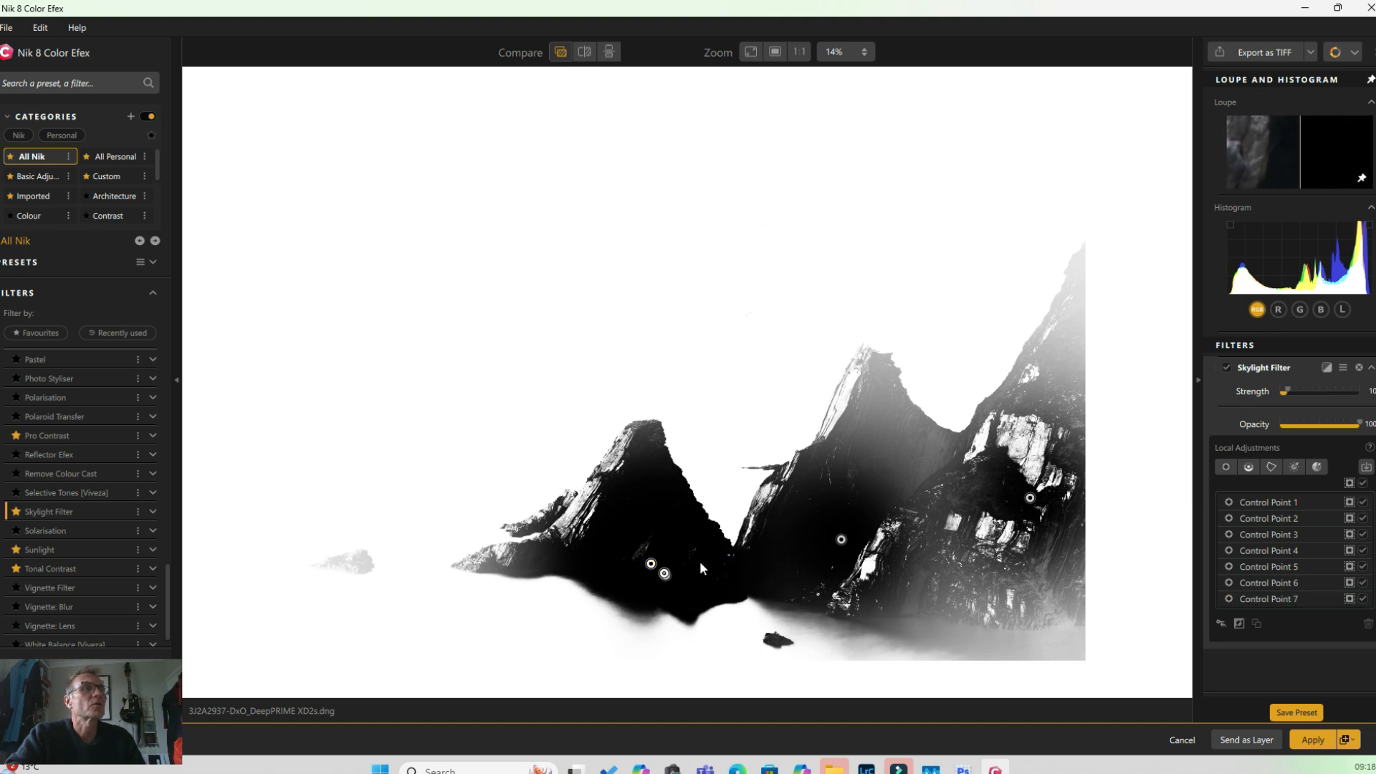
click(651, 564)
drag(697, 565, 1031, 448)
drag(1030, 447, 1031, 543)
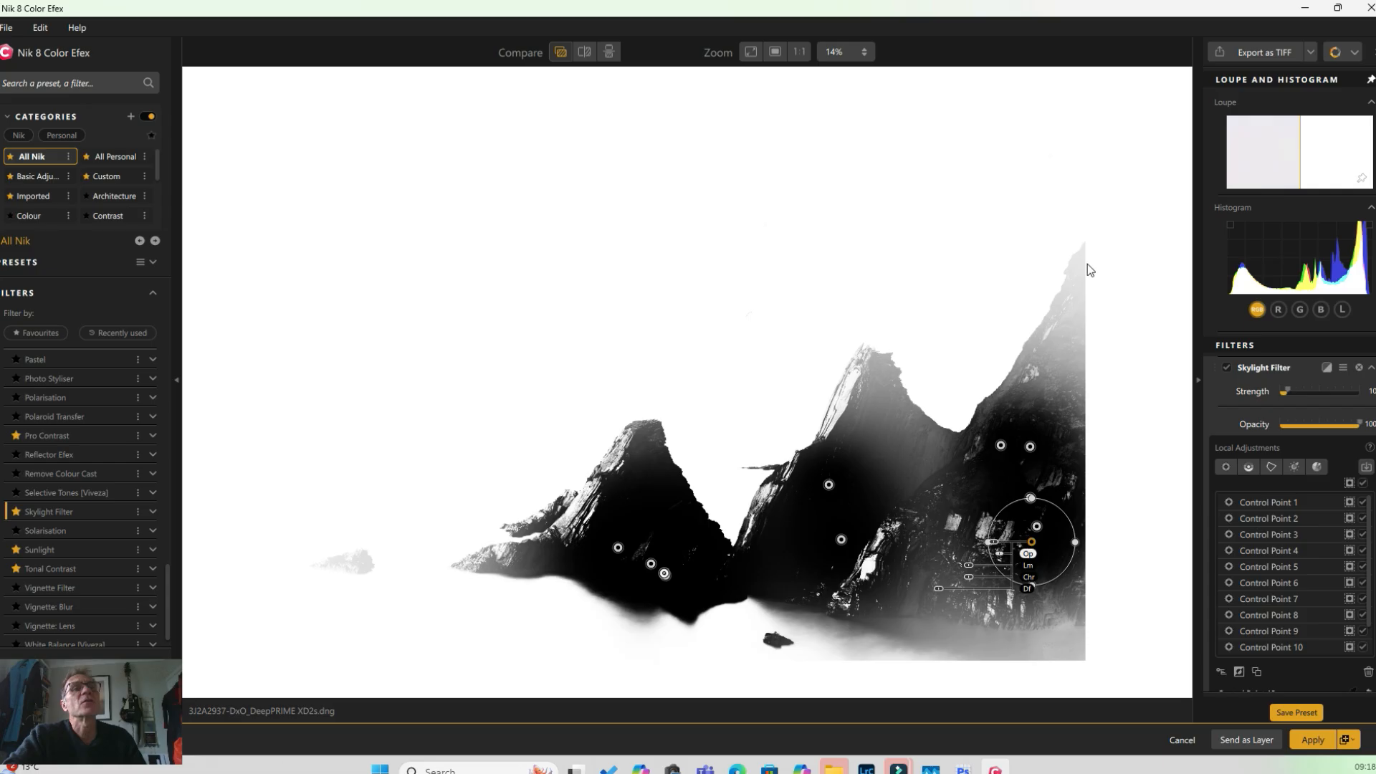
click(1350, 484)
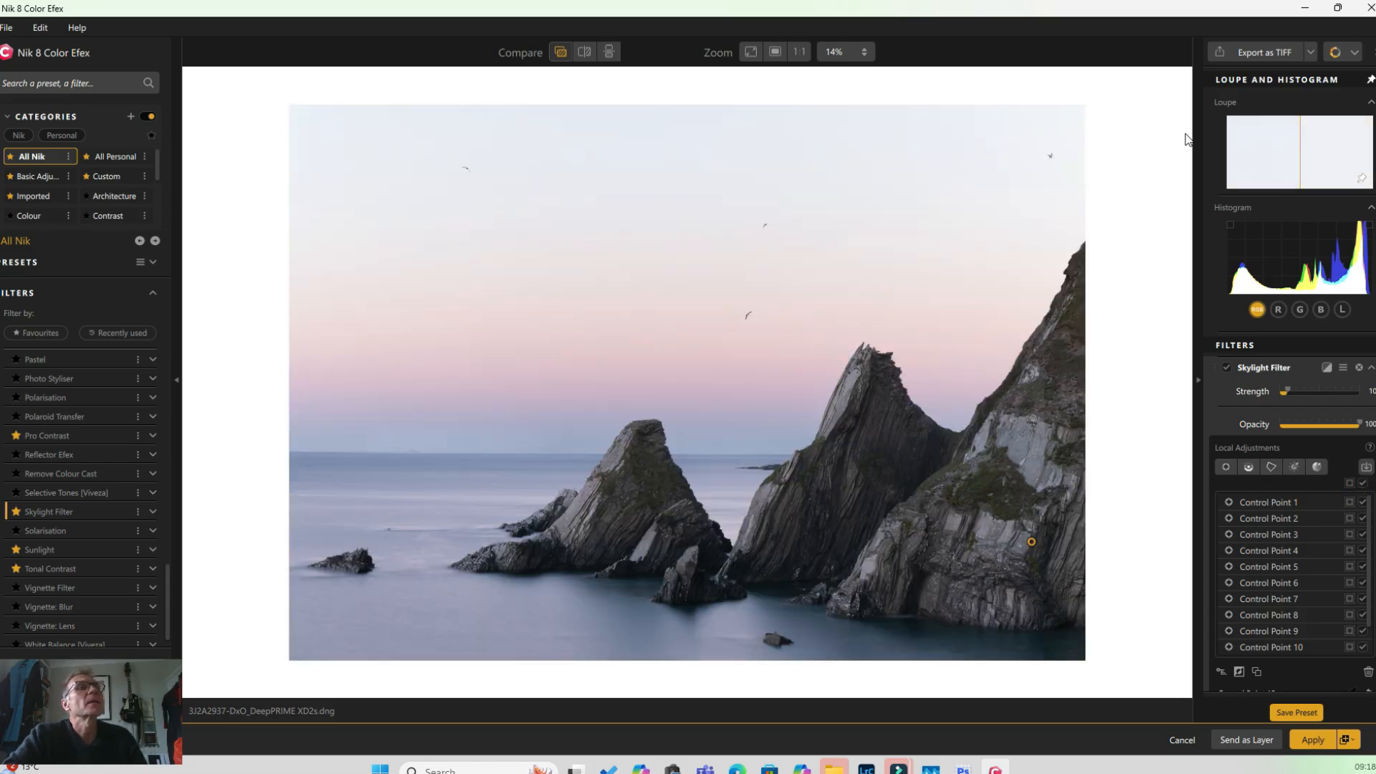
Toggle the Skylight Filter off and on repeatedly to compare its masked effect on the sky and sea.
click(1227, 368)
click(1227, 368)
click(1228, 369)
click(1227, 368)
click(1227, 369)
click(1227, 369)
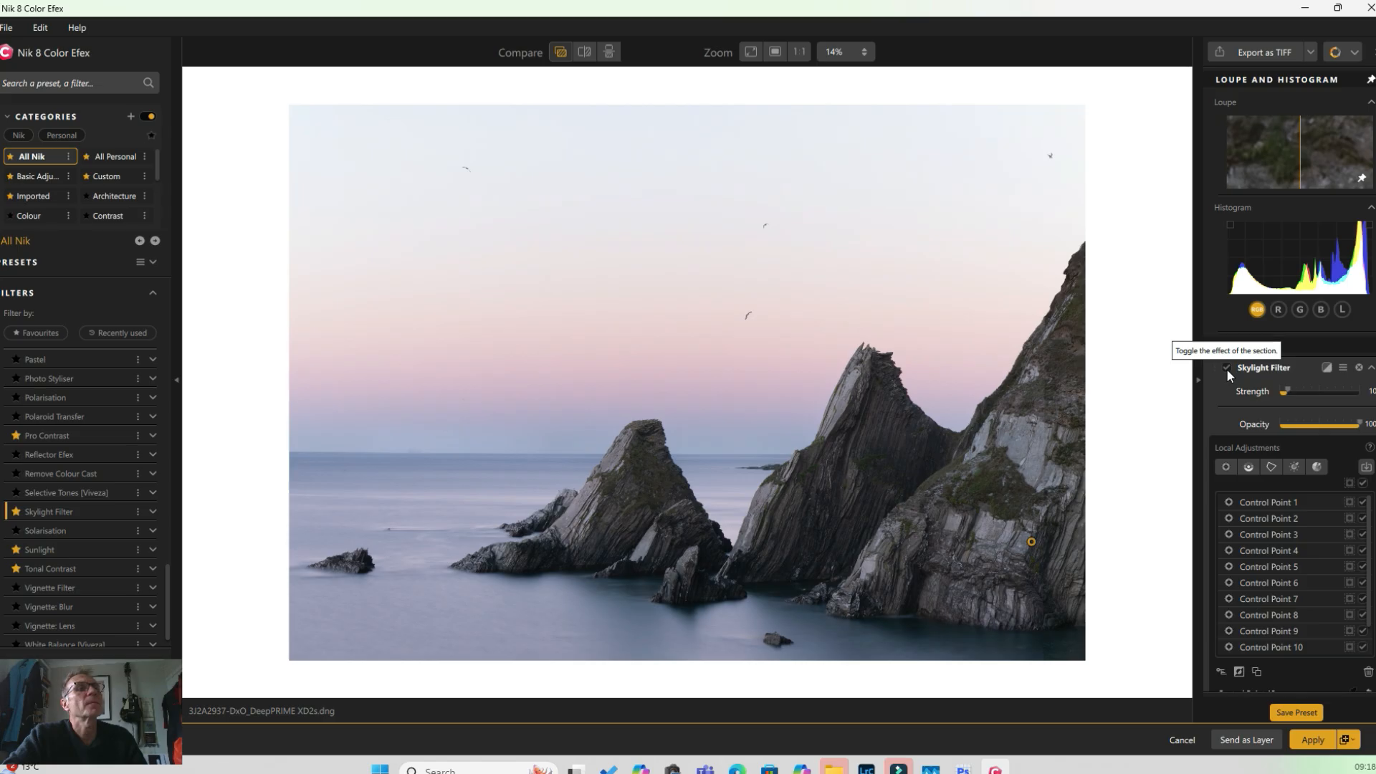
click(1227, 369)
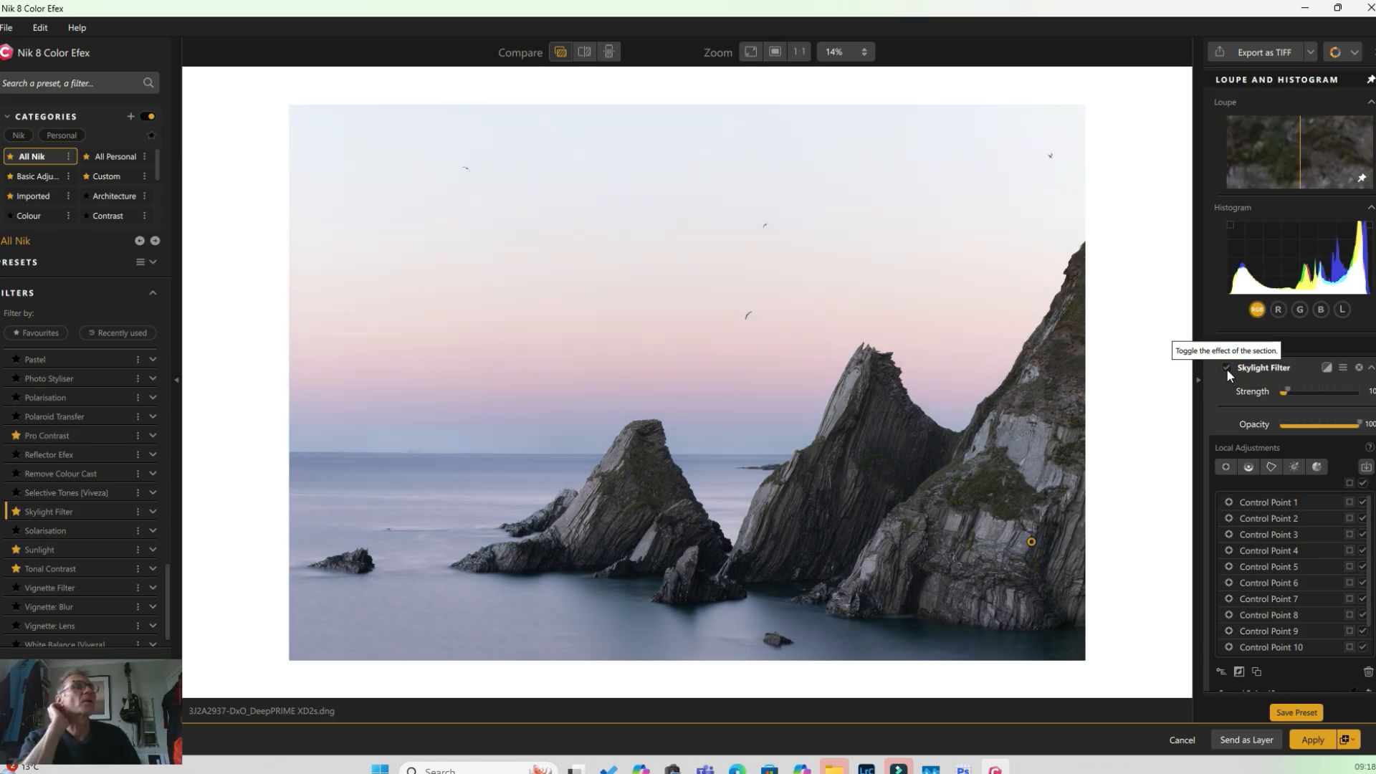